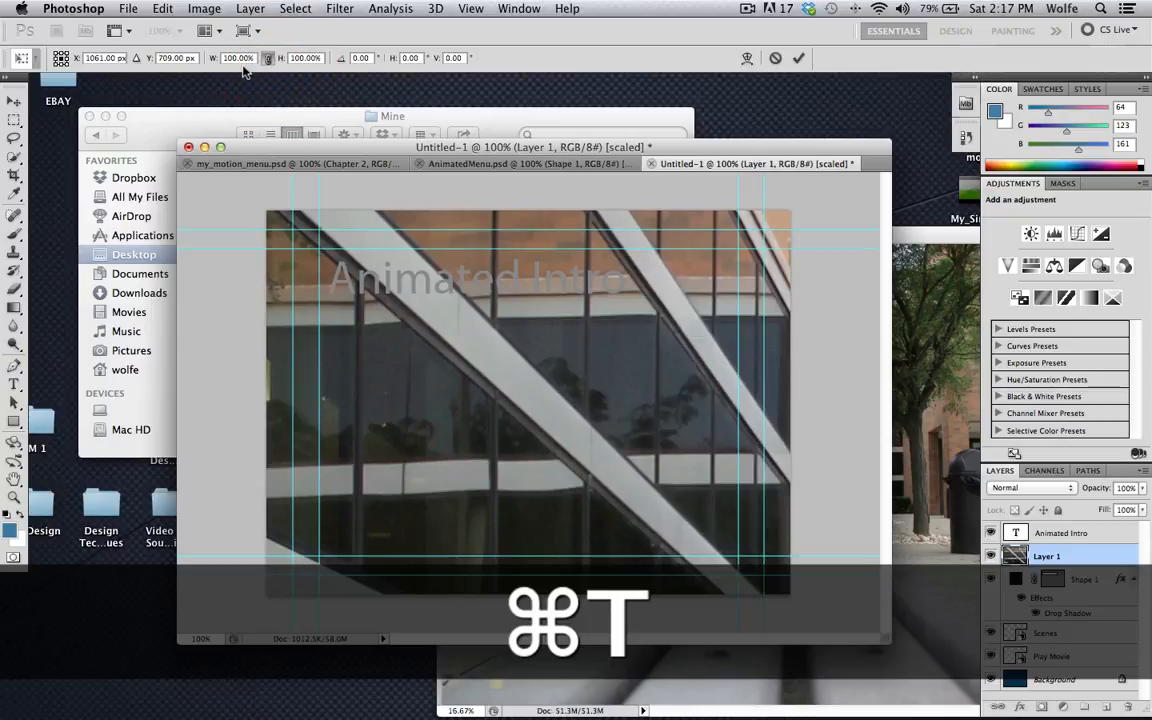
# - Scale the Layer 1 photo proportionally to about -6.45% and place it below the Animated Intro title, starting near the title text's left edge
pyautogui.click(237, 59)
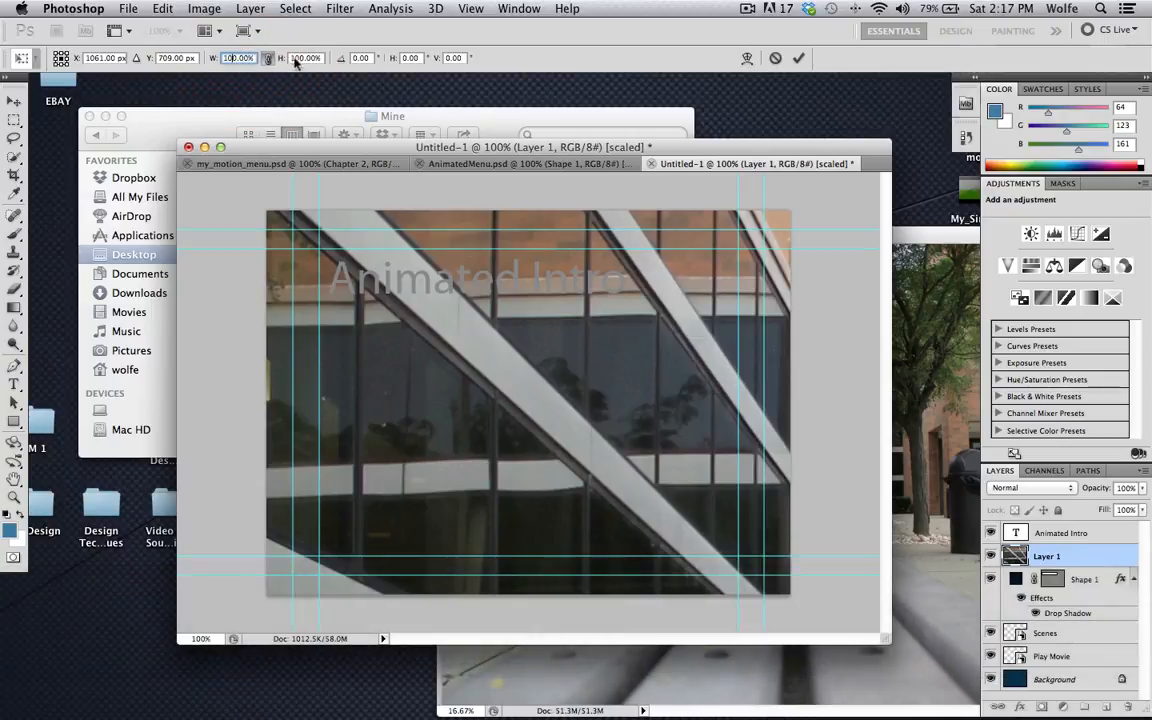
pyautogui.click(268, 58)
pyautogui.click(232, 60)
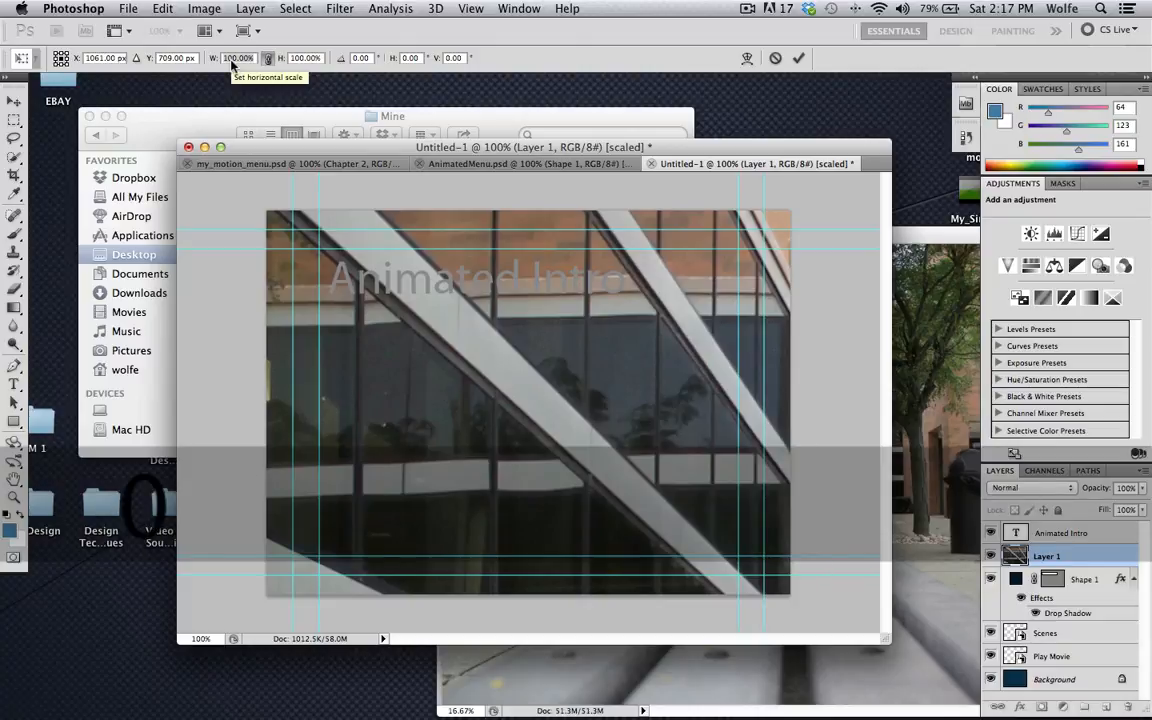
pyautogui.click(212, 61)
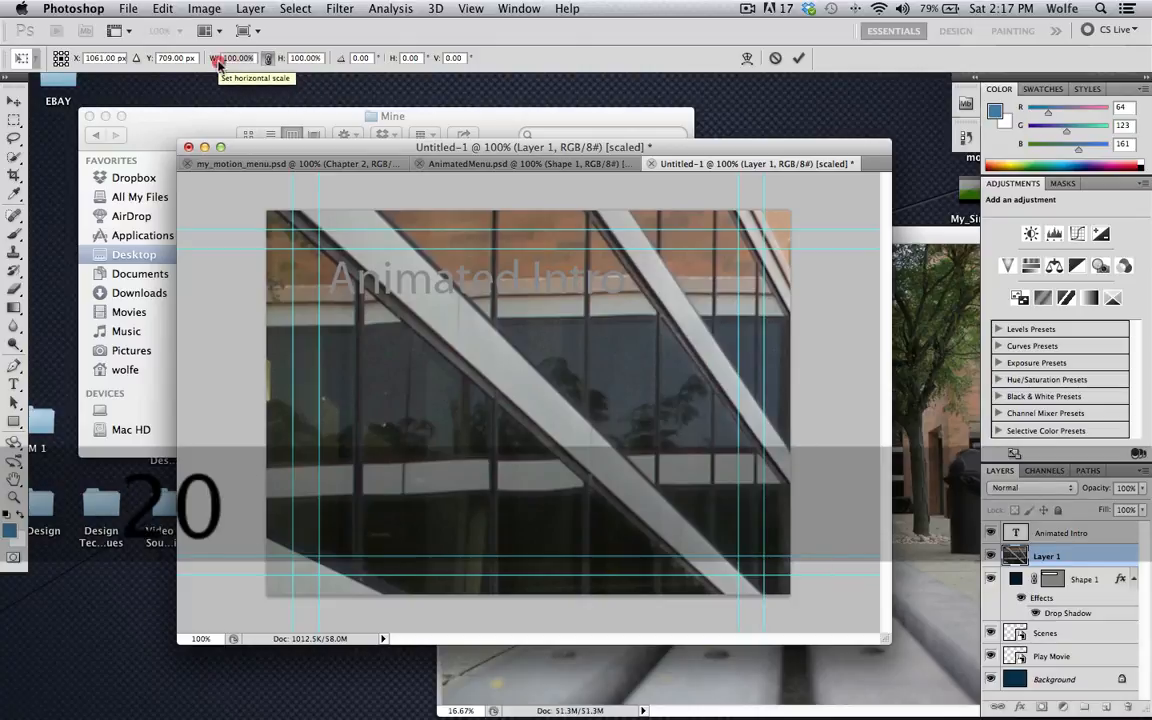
pyautogui.moveTo(212, 61); pyautogui.dragTo(181, 61)
pyautogui.moveTo(689, 522); pyautogui.dragTo(334, 283)
pyautogui.moveTo(212, 58); pyautogui.dragTo(195, 62)
pyautogui.moveTo(662, 487); pyautogui.dragTo(402, 368)
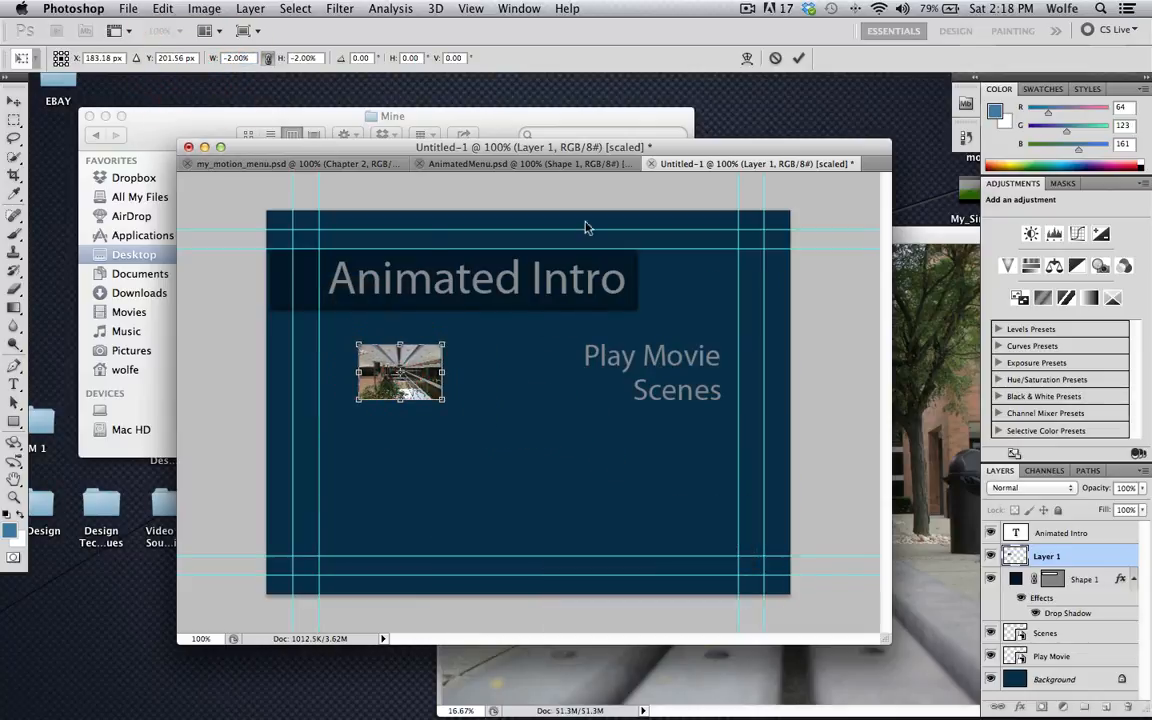
pyautogui.moveTo(441, 407); pyautogui.dragTo(612, 532)
pyautogui.moveTo(529, 425); pyautogui.dragTo(501, 454)
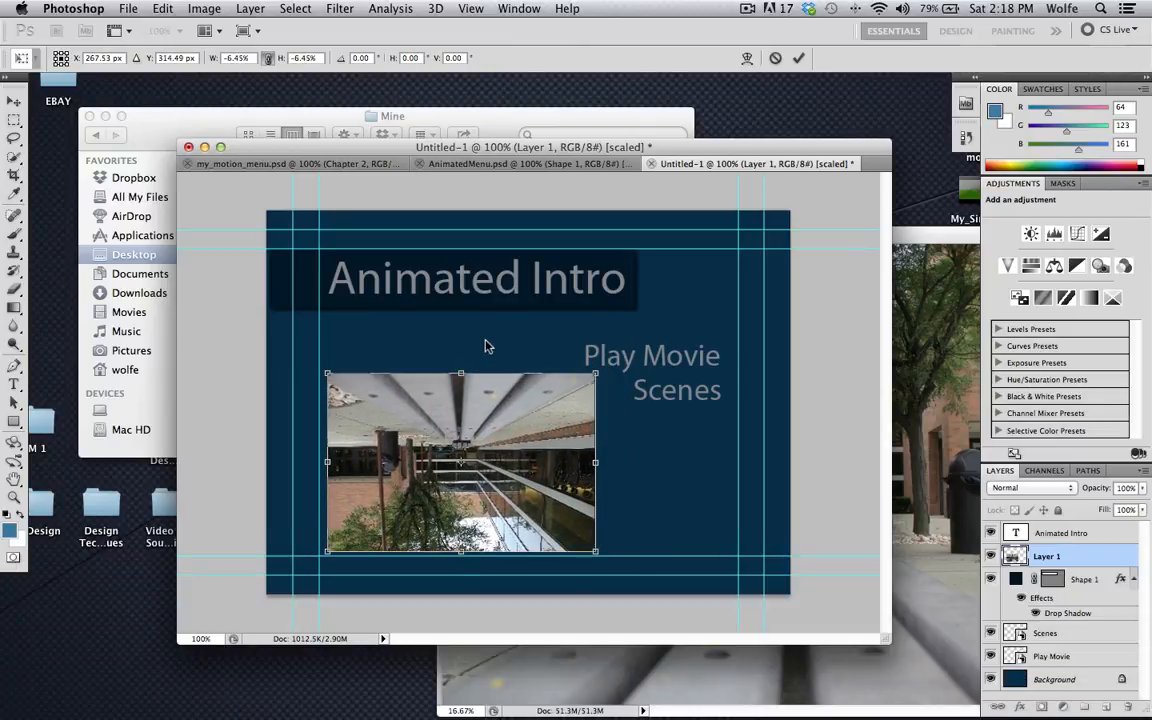
pyautogui.click(798, 57)
# - Add a drop shadow to Layer 1 with distance 9 px, spread 13% and size about 32 px
pyautogui.doubleClick(1095, 557)
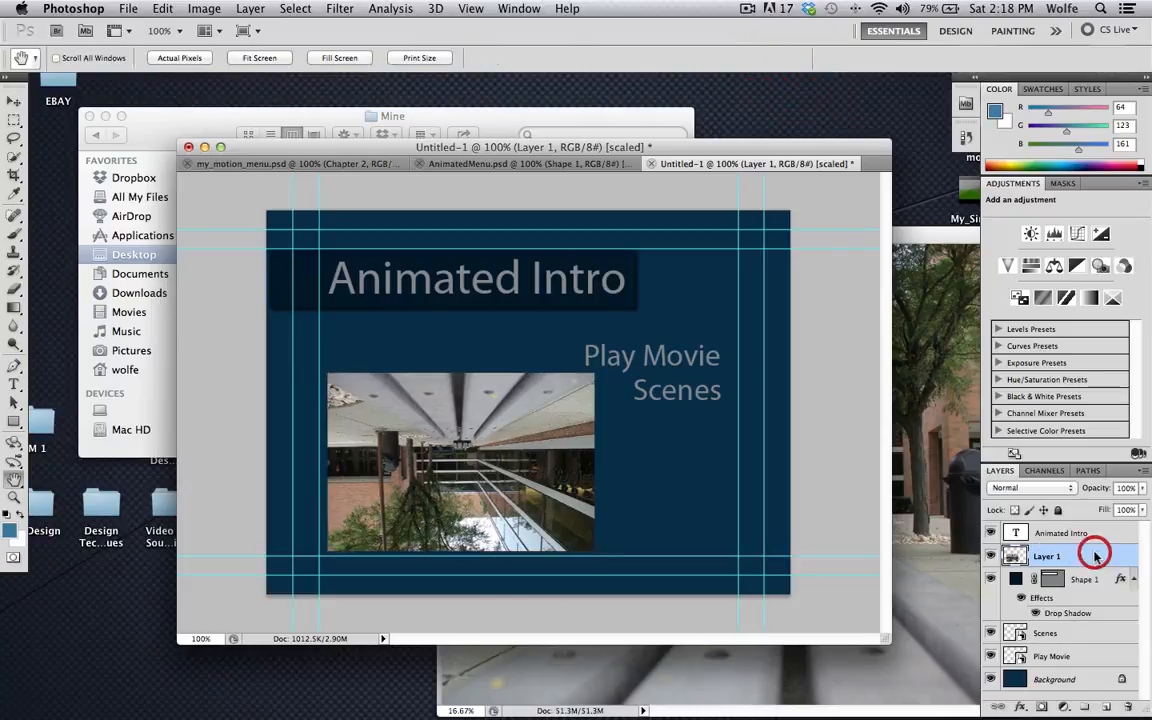
pyautogui.click(540, 330)
pyautogui.click(545, 312)
pyautogui.moveTo(655, 247); pyautogui.dragTo(799, 253)
pyautogui.click(653, 336)
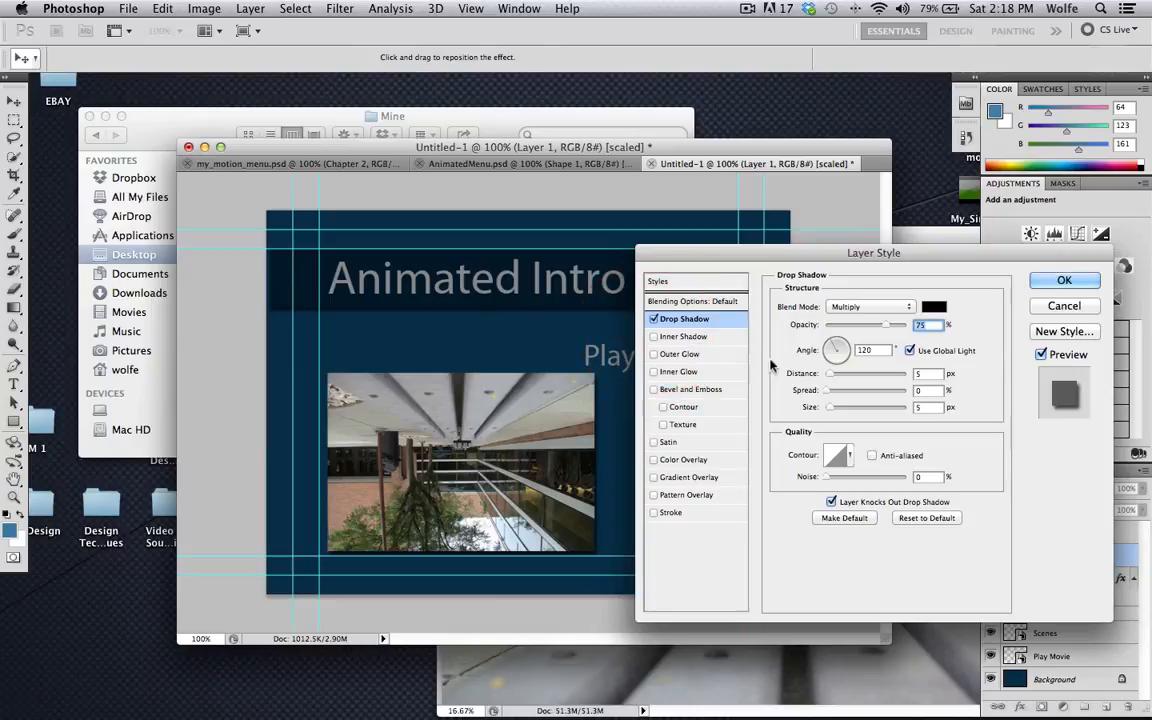
pyautogui.moveTo(828, 373); pyautogui.dragTo(843, 412)
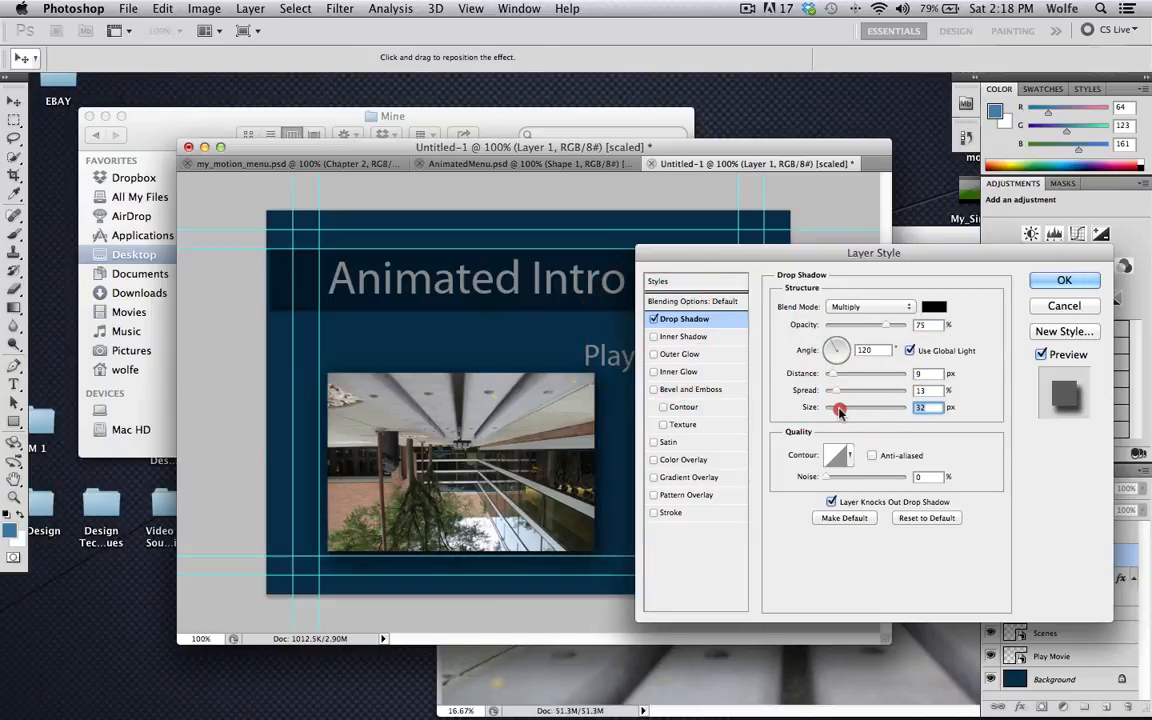
pyautogui.click(1050, 279)
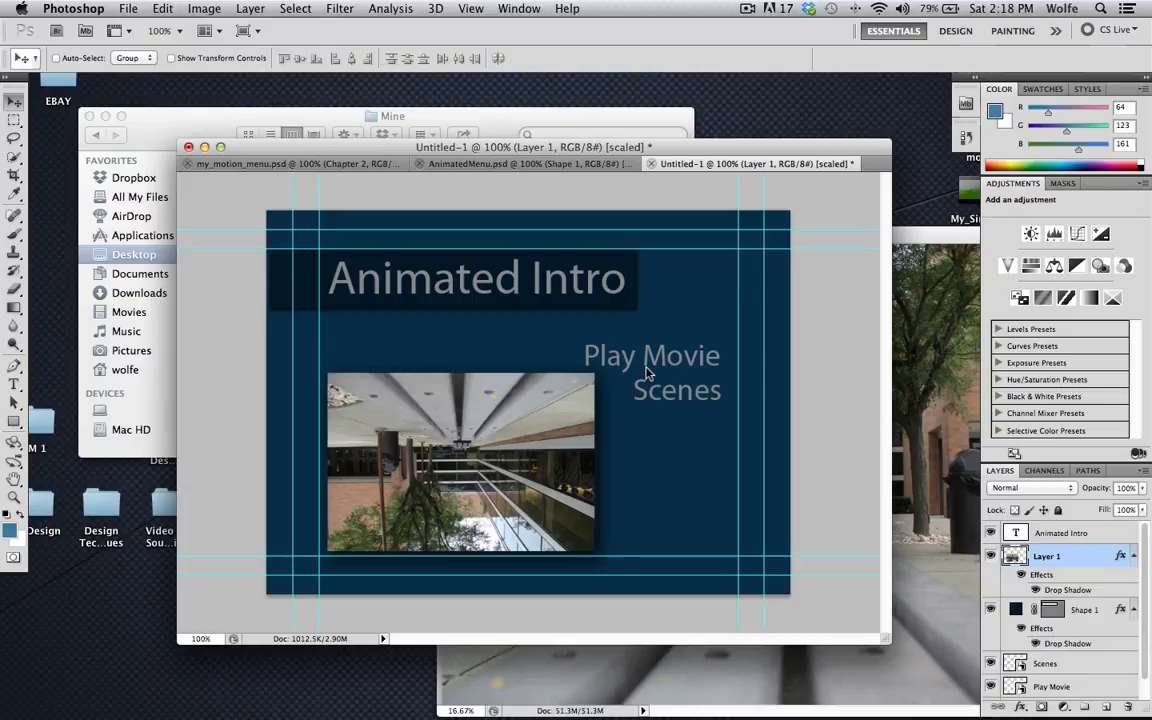
# - Begin saving the document as a new Photoshop file named ClassAnimatedMenu.psd
pyautogui.click(130, 8)
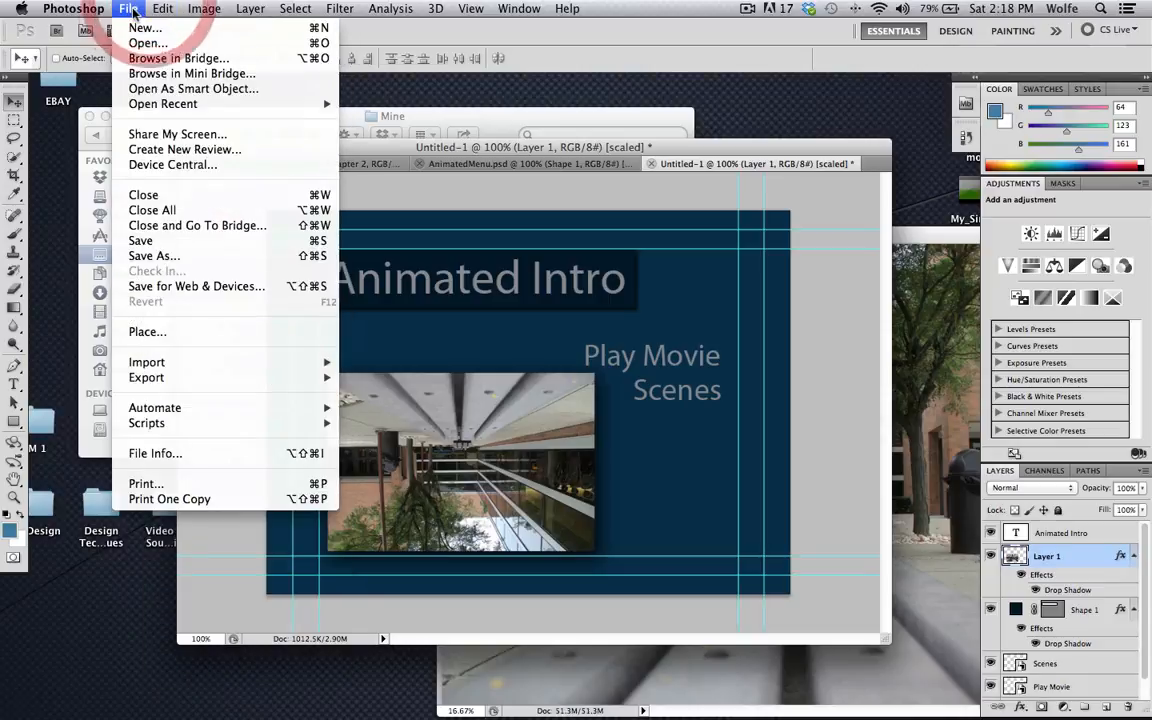
pyautogui.click(177, 262)
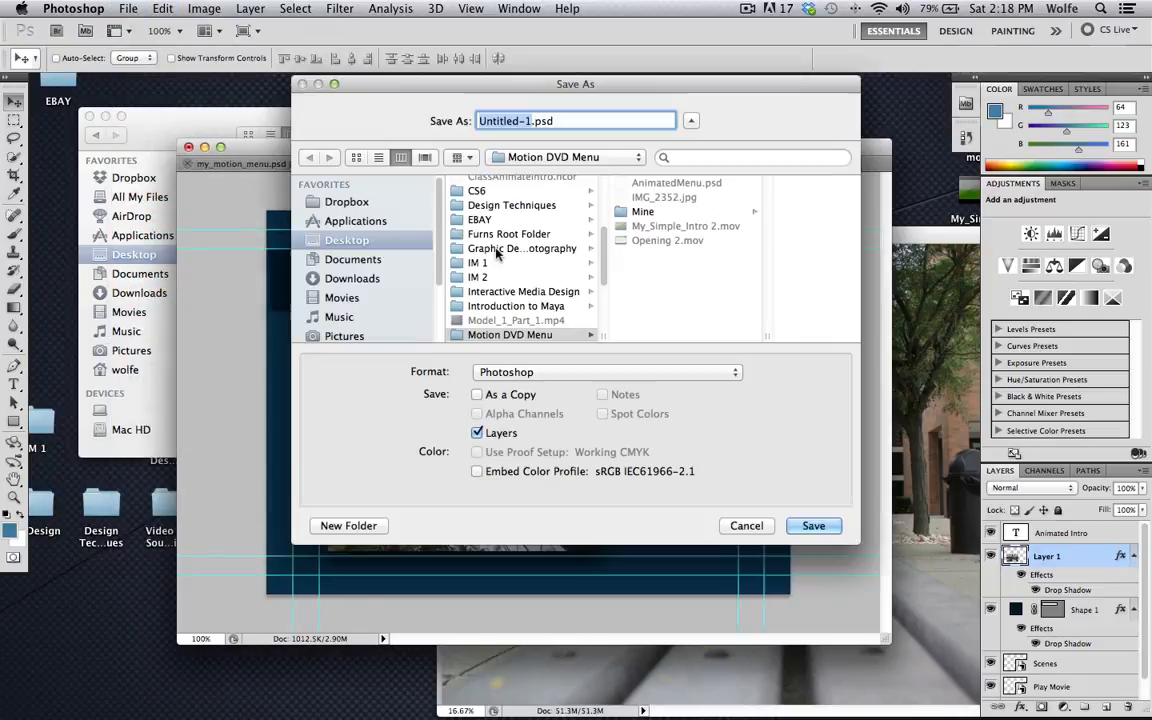
pyautogui.write('Class')
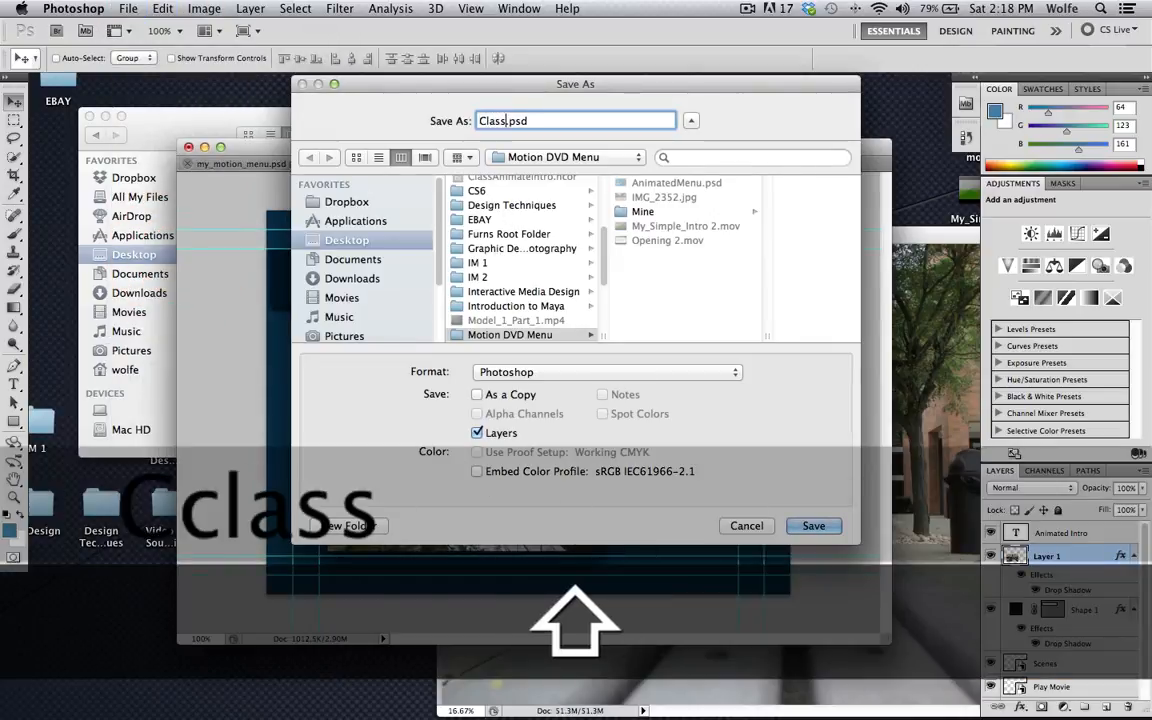
pyautogui.write('Animated')
pyautogui.write('Intr')
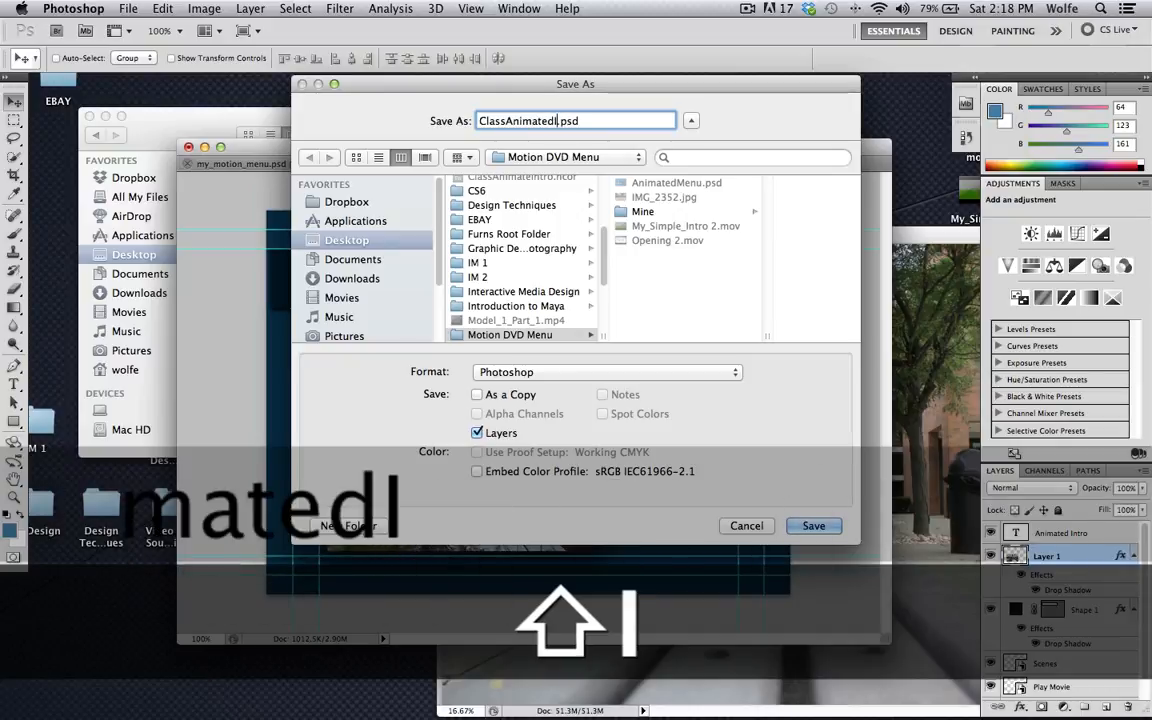
pyautogui.press('BackSpace')
pyautogui.press('BackSpace')
pyautogui.press('BackSpace')
pyautogui.press('BackSpace')
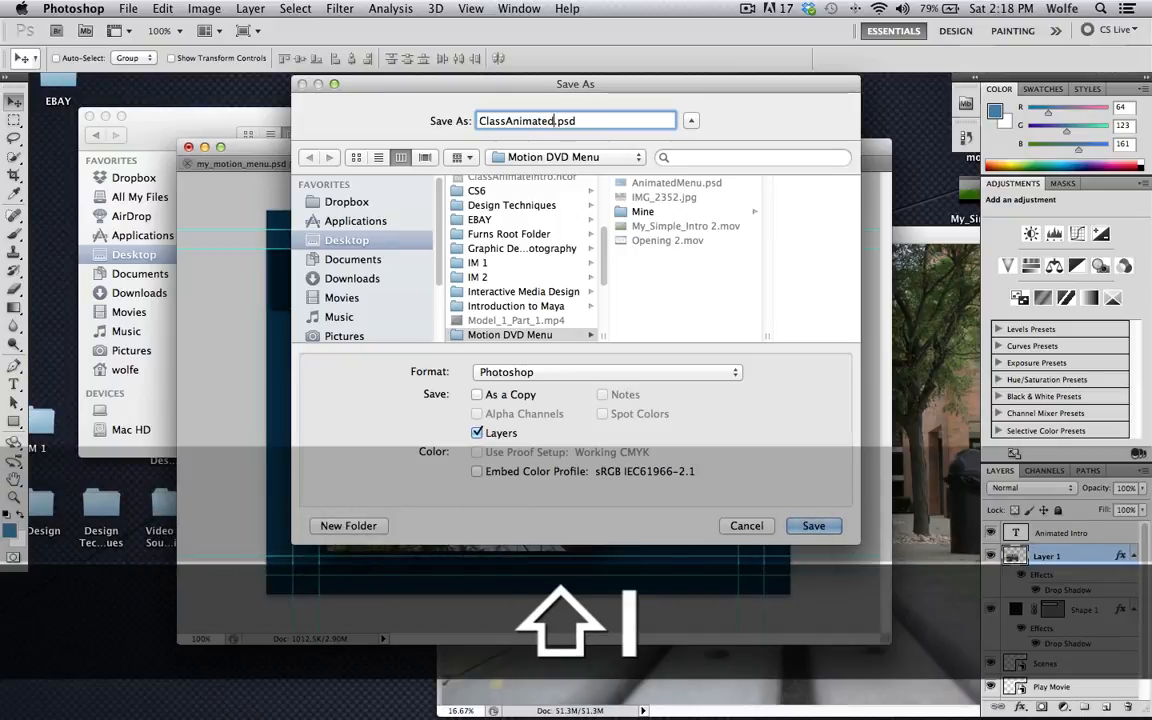
pyautogui.write('Menu')
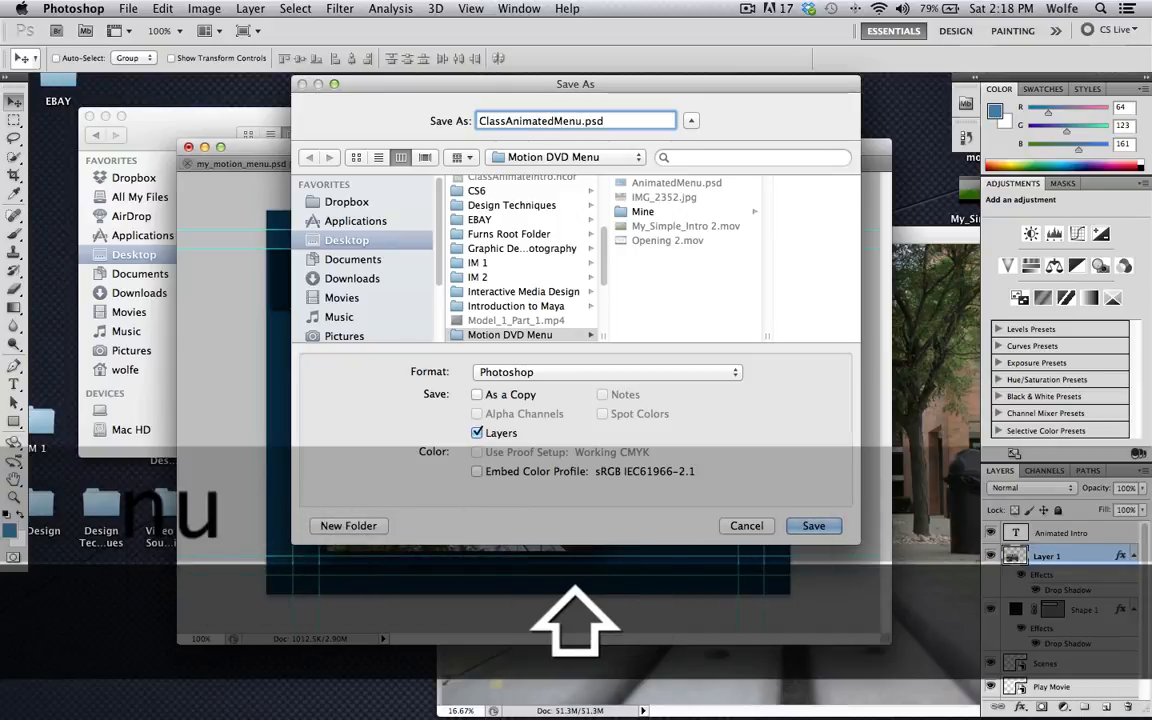
# - Save the file into the ClassAnimateIntro folder on the Desktop with Maximize Compatibility enabled
pyautogui.click(372, 239)
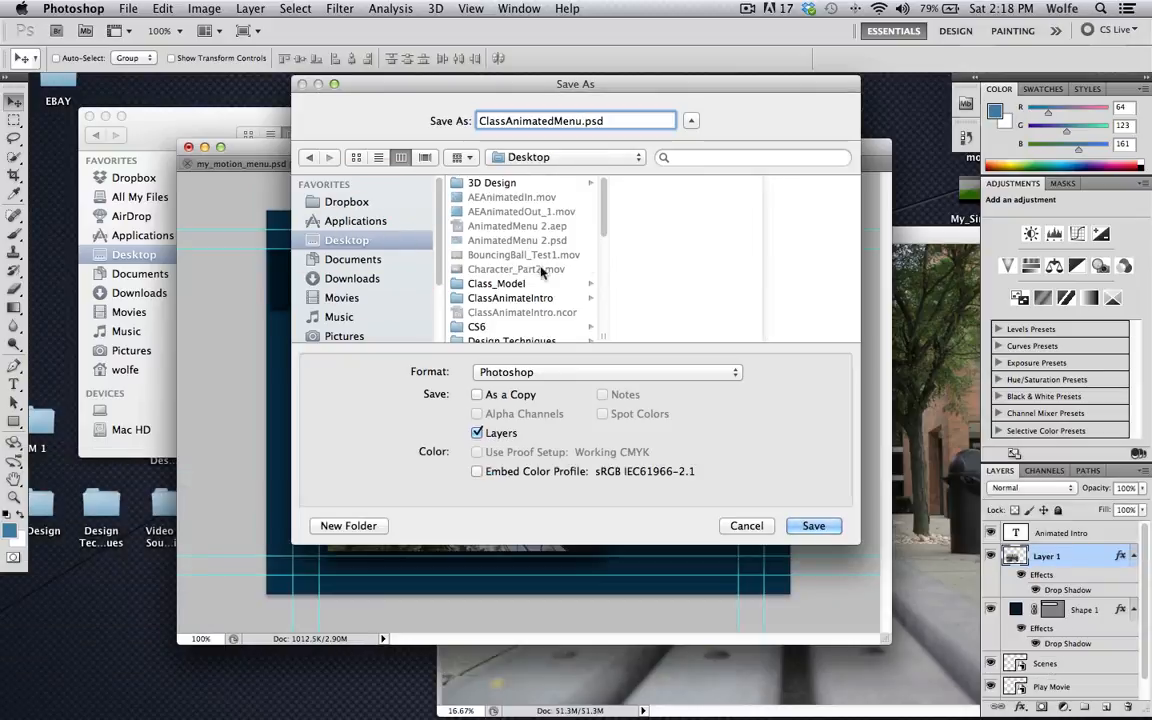
pyautogui.moveTo(603, 210)
pyautogui.mouseDown()
pyautogui.moveTo(603, 254)
pyautogui.moveTo(603, 225)
pyautogui.mouseUp()
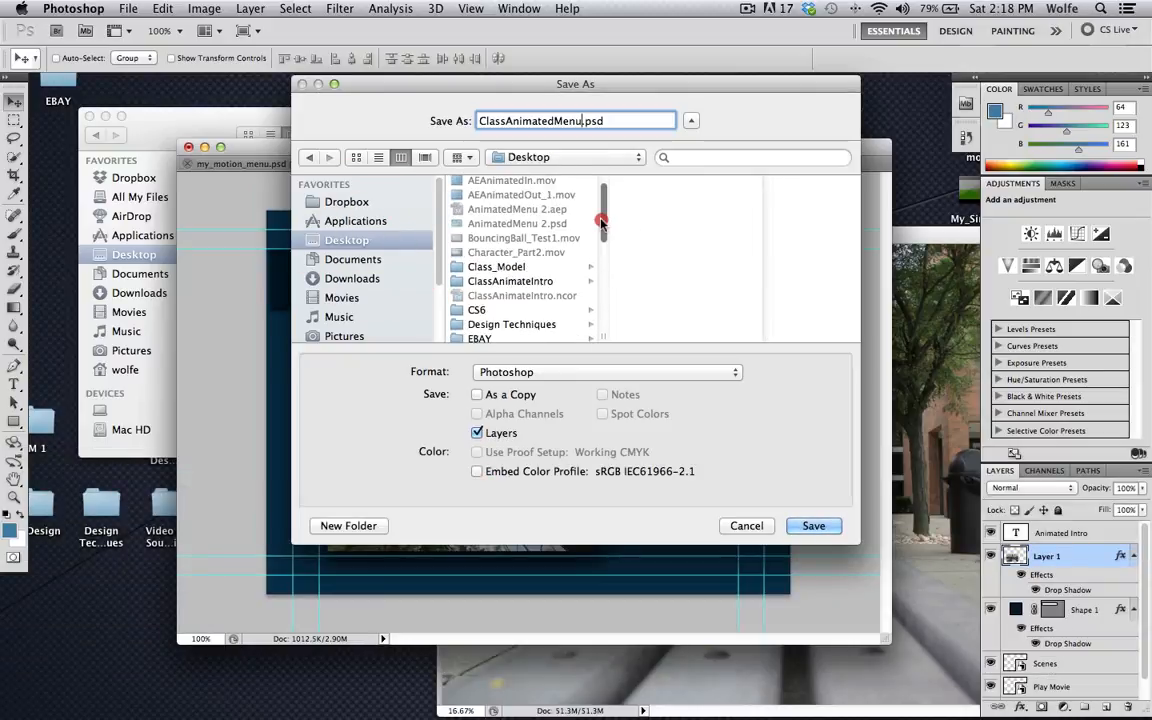
pyautogui.click(555, 281)
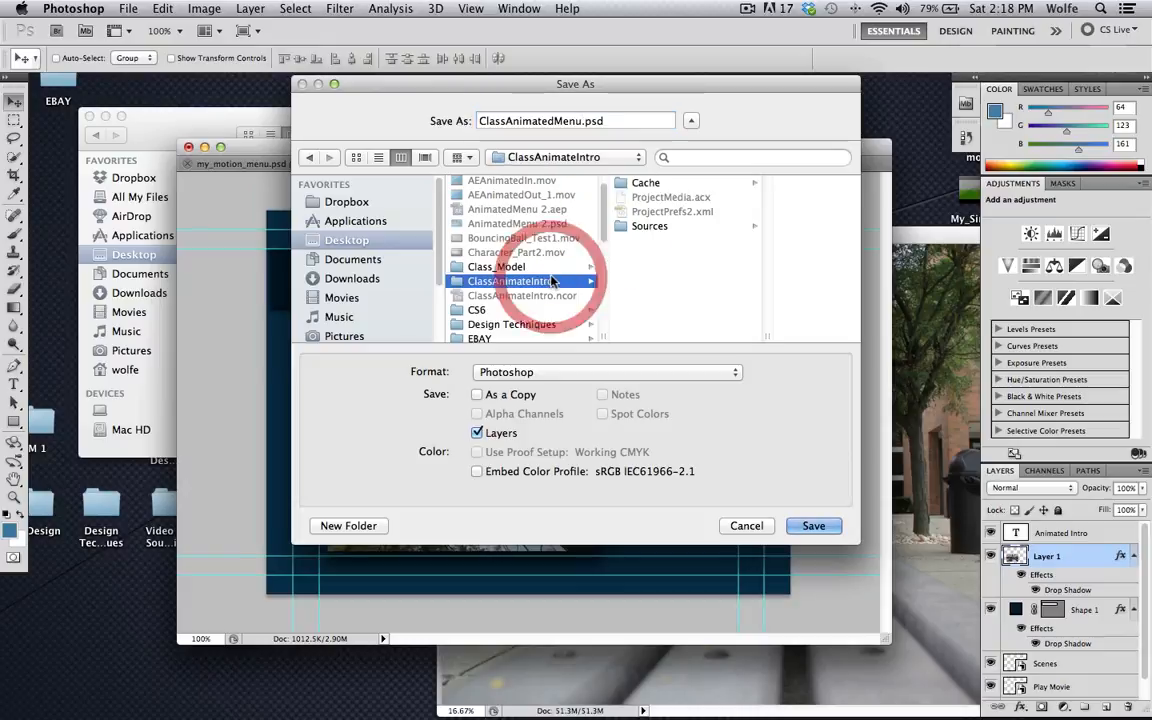
pyautogui.click(806, 528)
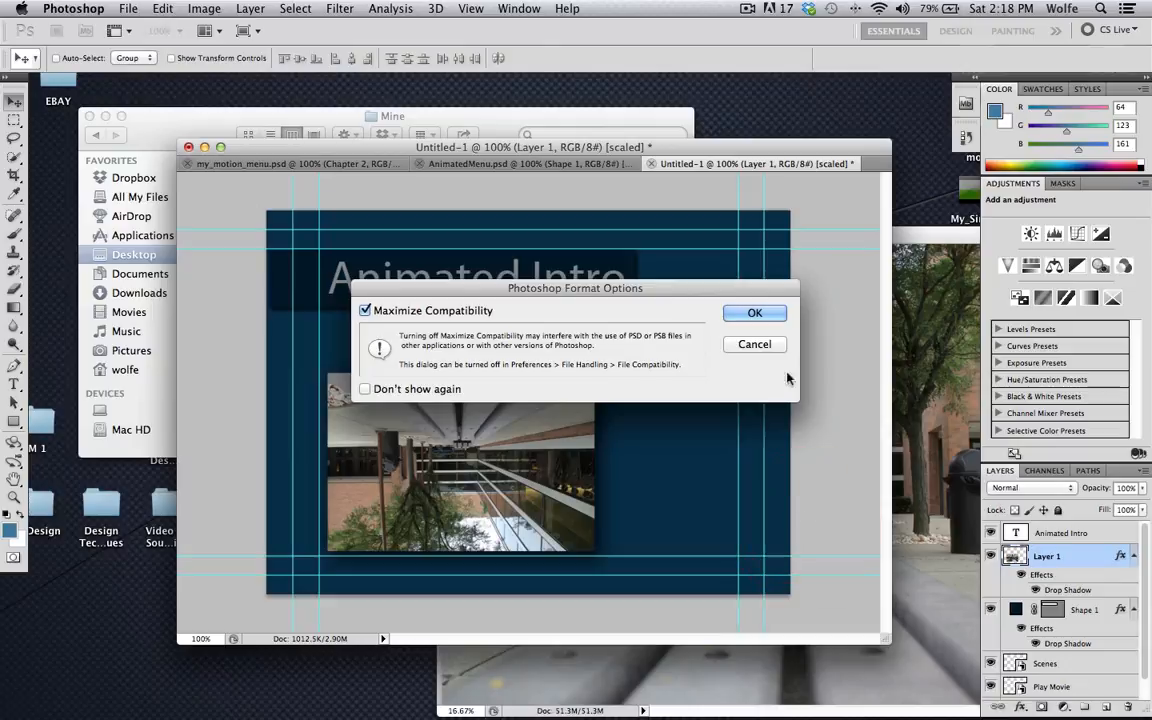
pyautogui.click(766, 310)
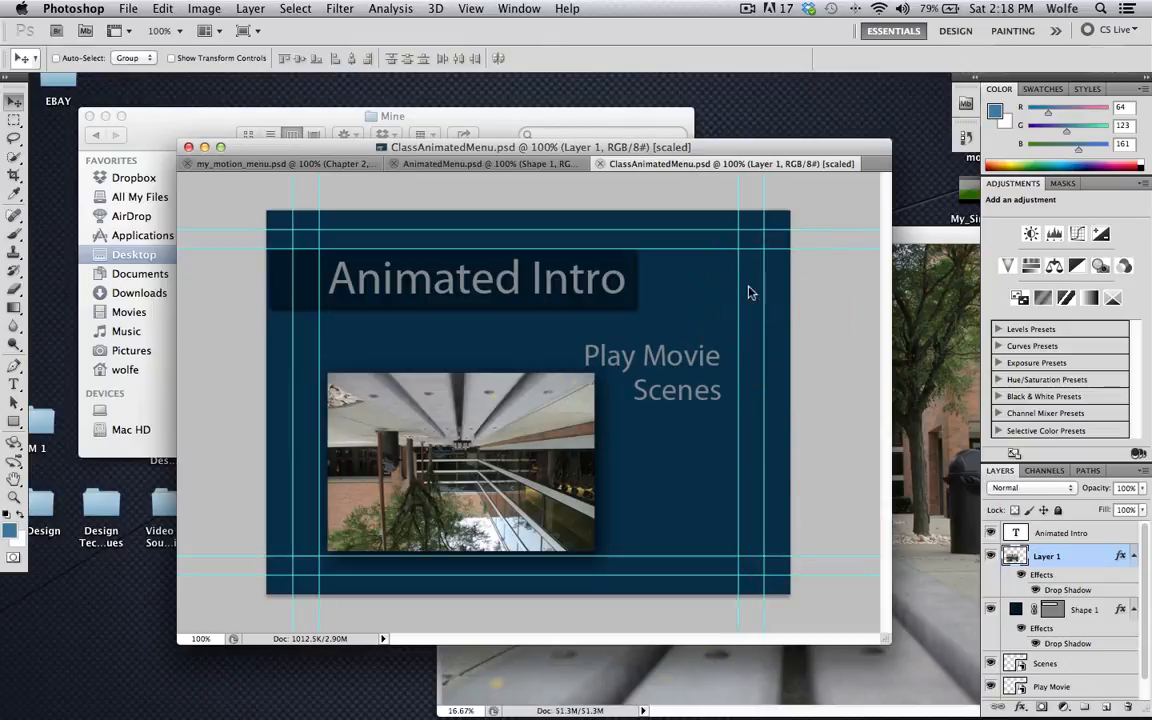
# - Close the IMG_2352.jpg image and switch to the ClassAnimateIntro project in Adobe Encore
pyautogui.click(948, 245)
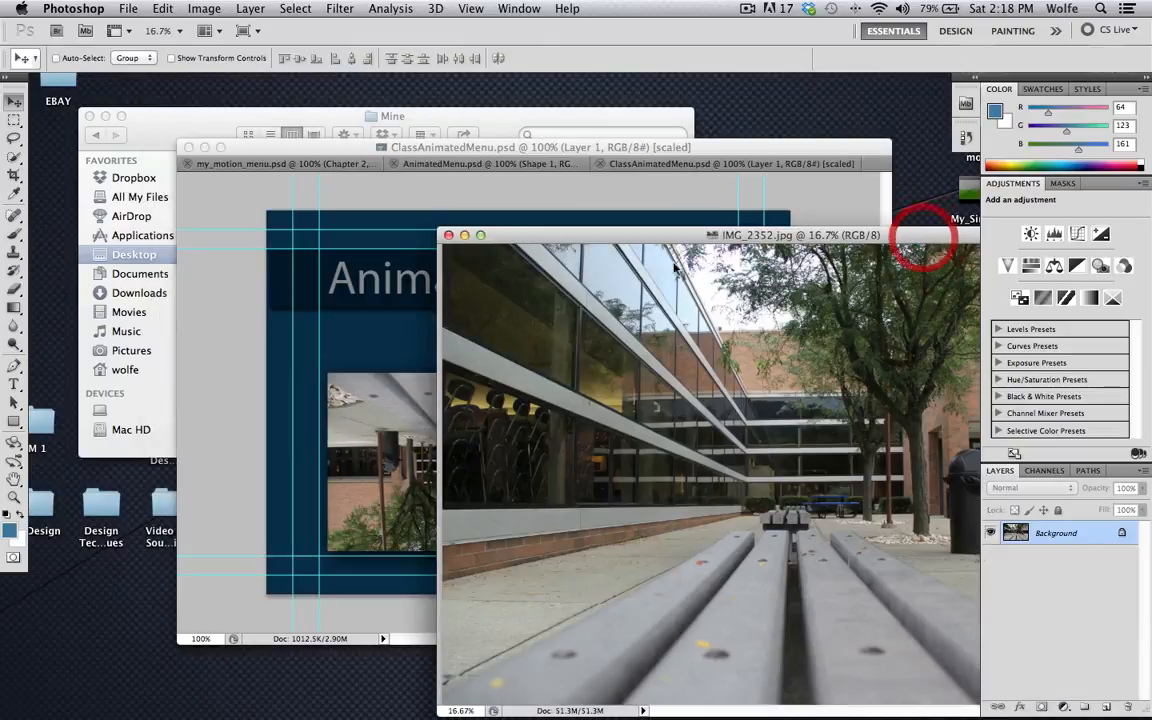
pyautogui.click(449, 234)
pyautogui.moveTo(1040, 712)
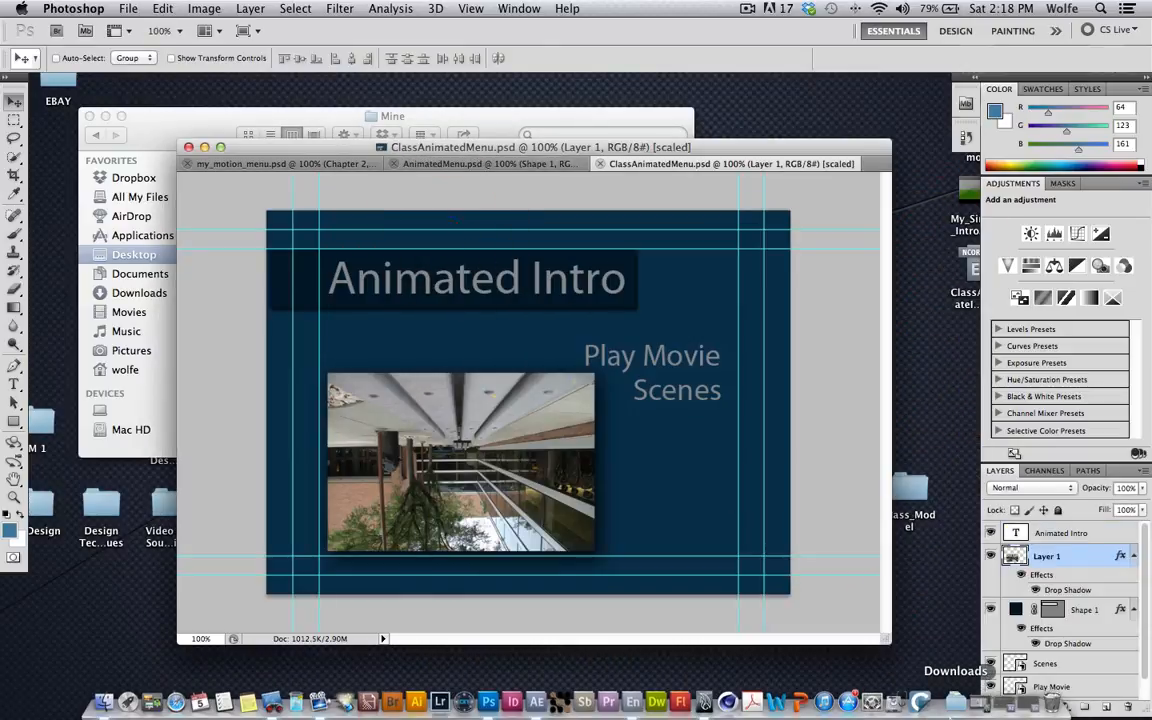
pyautogui.click(1020, 707)
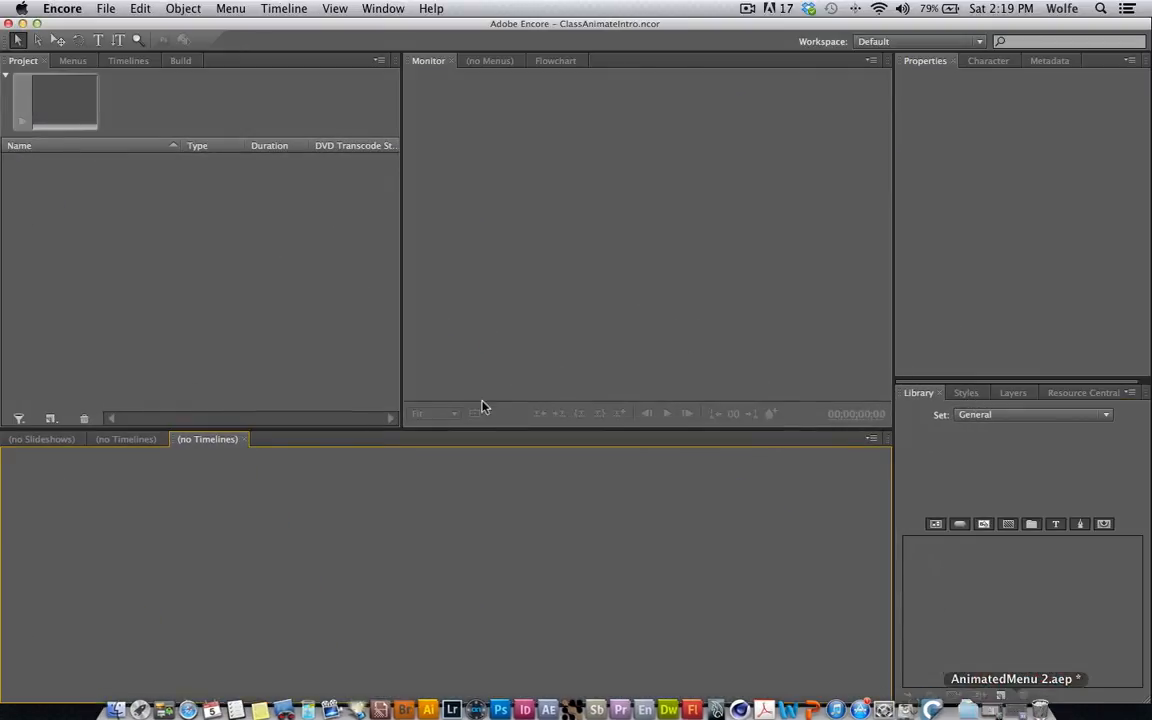
# - Import ClassAnimatedMenu.psd from the ClassAnimateIntro folder as a menu
pyautogui.click(117, 12)
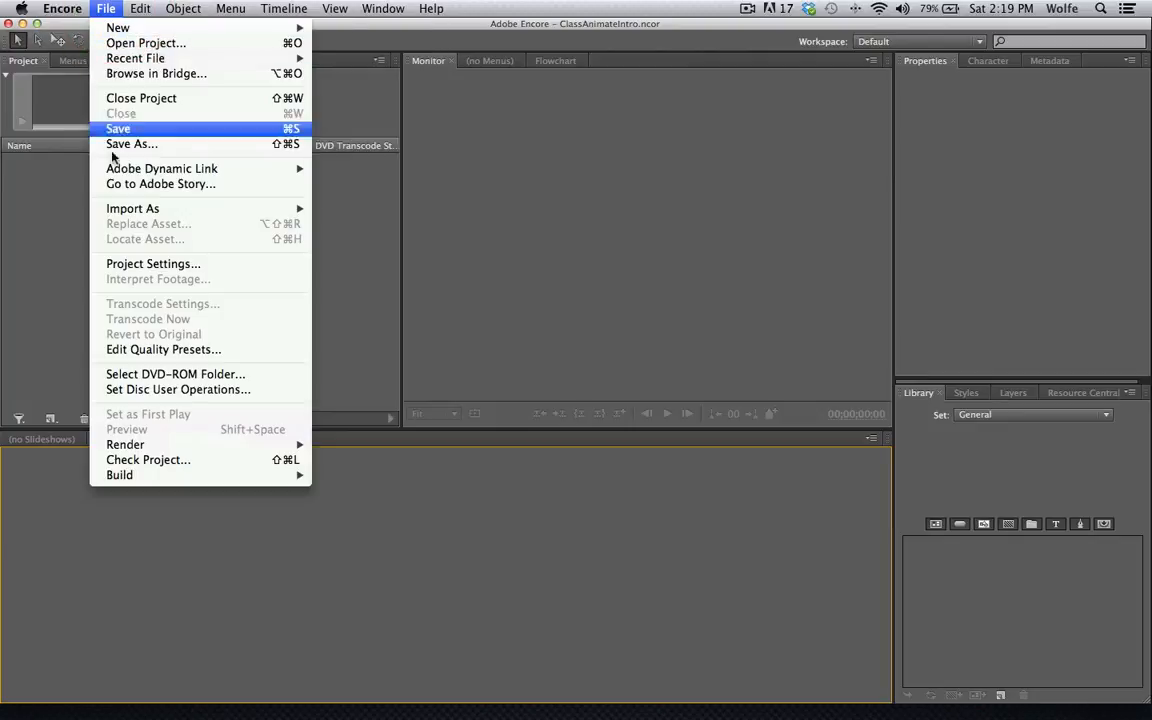
pyautogui.moveTo(279, 220)
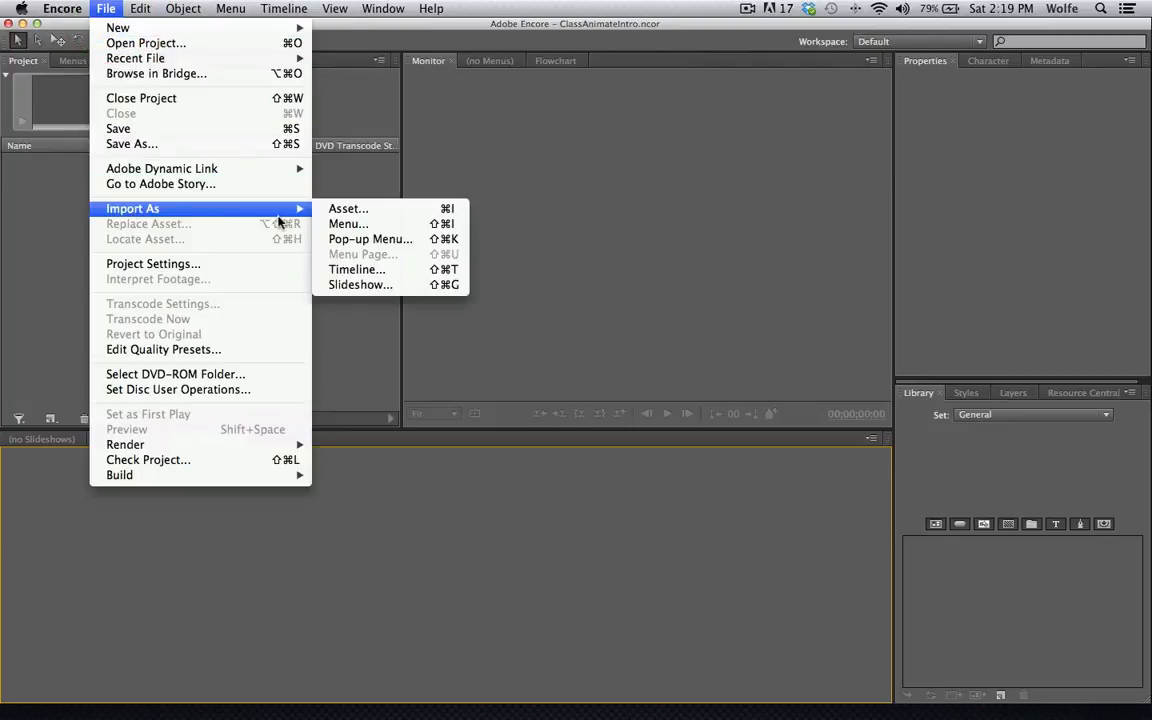
pyautogui.click(327, 226)
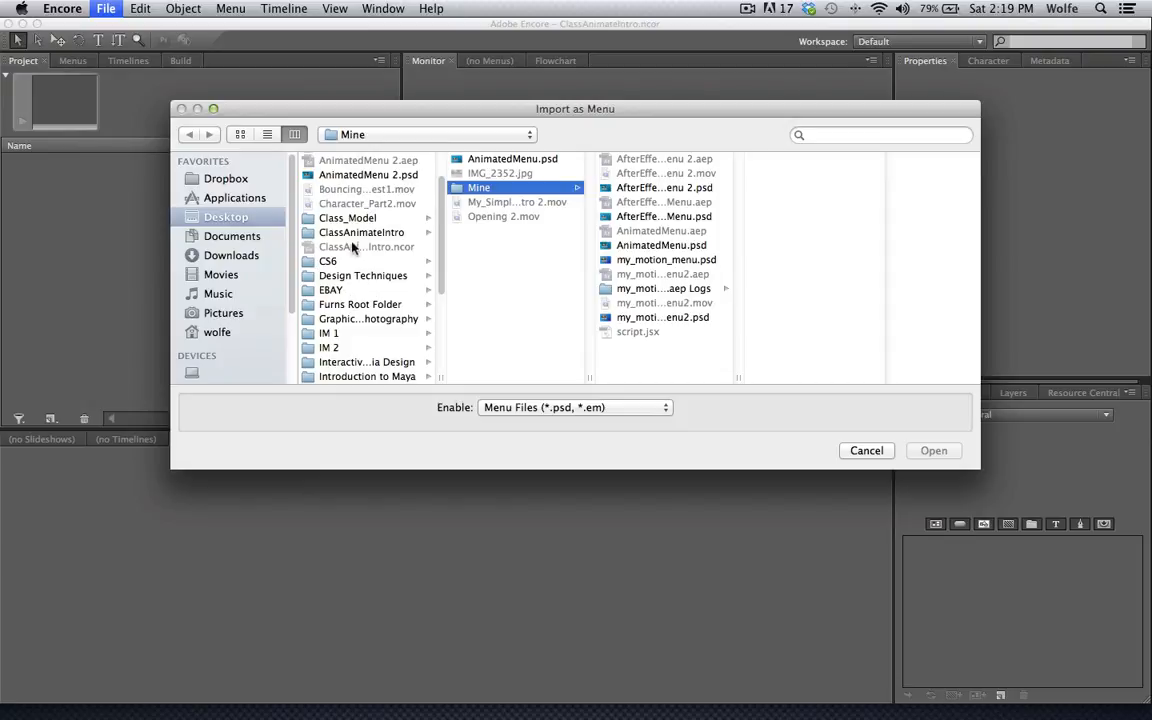
pyautogui.click(355, 233)
pyautogui.click(485, 174)
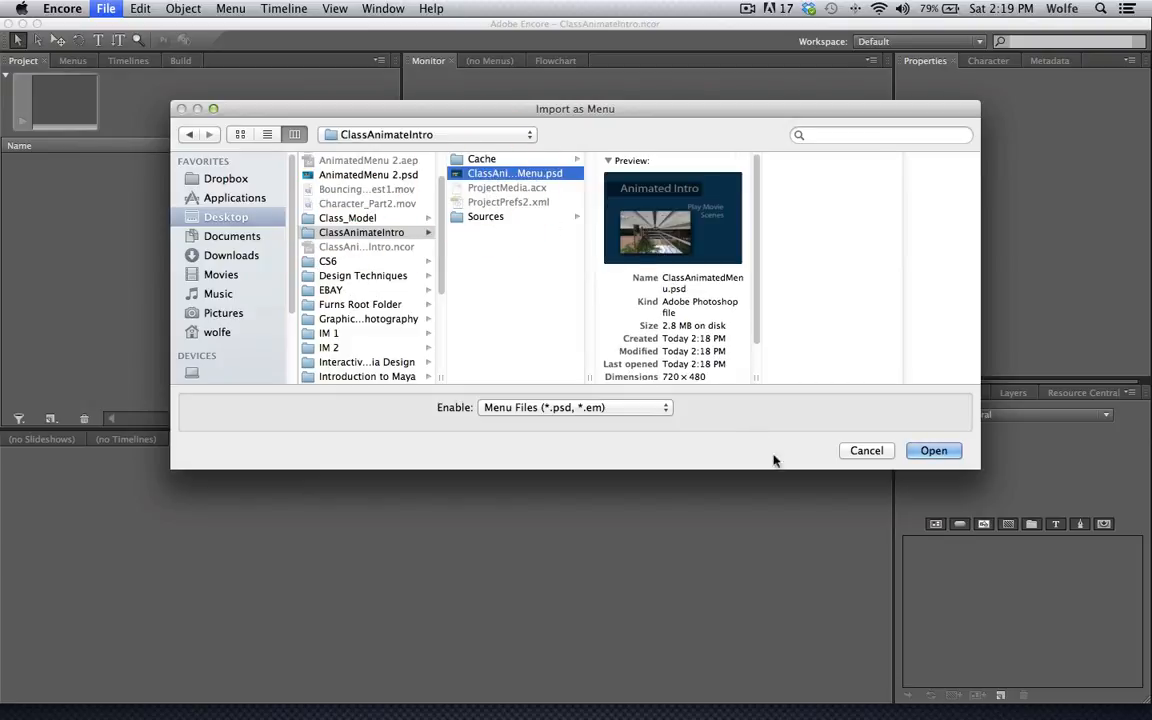
pyautogui.click(932, 450)
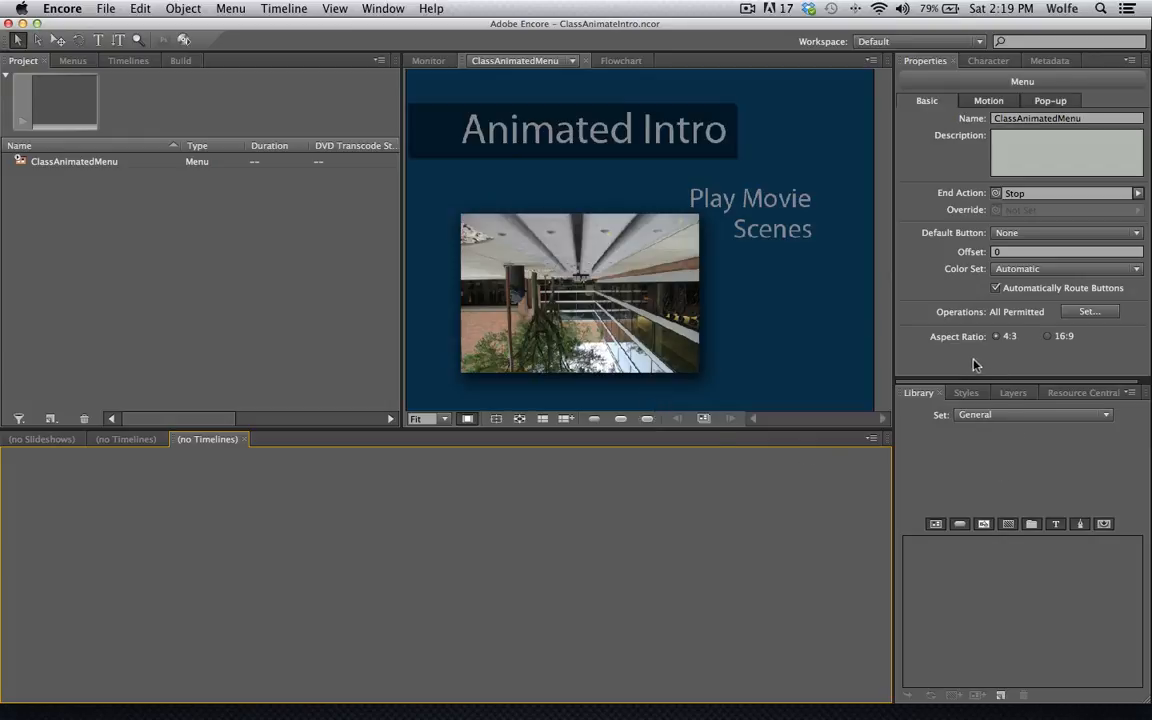
# - Start creating an After Effects composition from the ClassAnimatedMenu menu
pyautogui.click(220, 9)
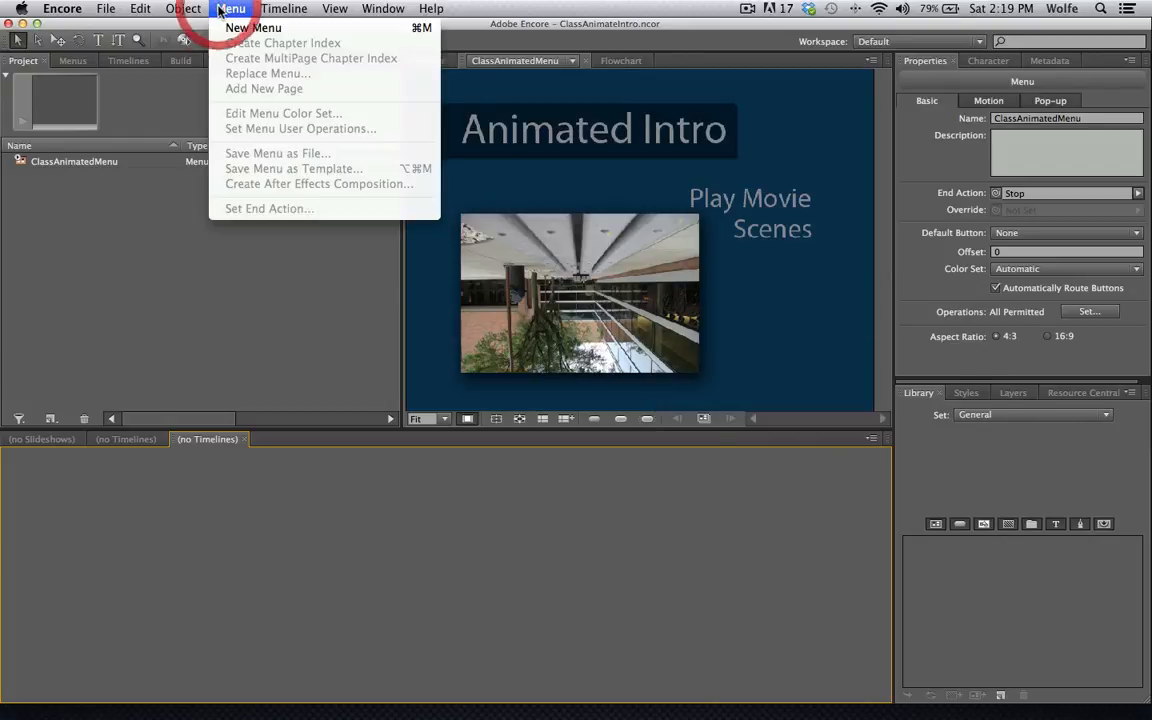
pyautogui.click(131, 319)
pyautogui.click(485, 172)
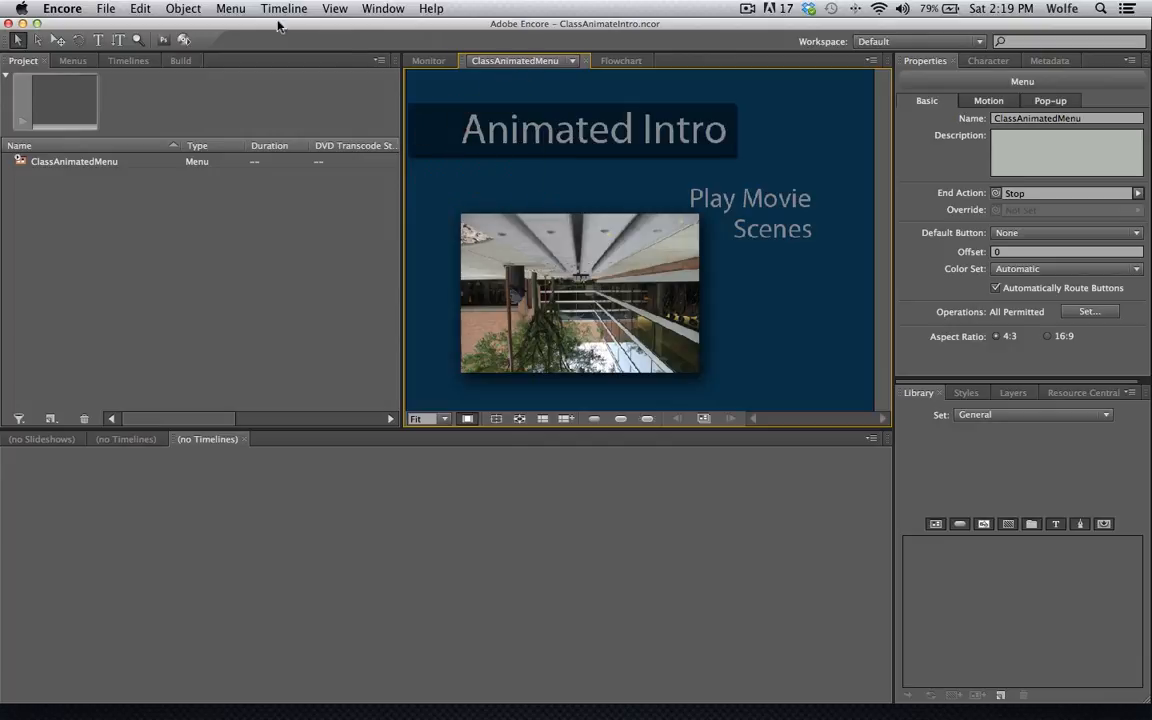
pyautogui.click(234, 9)
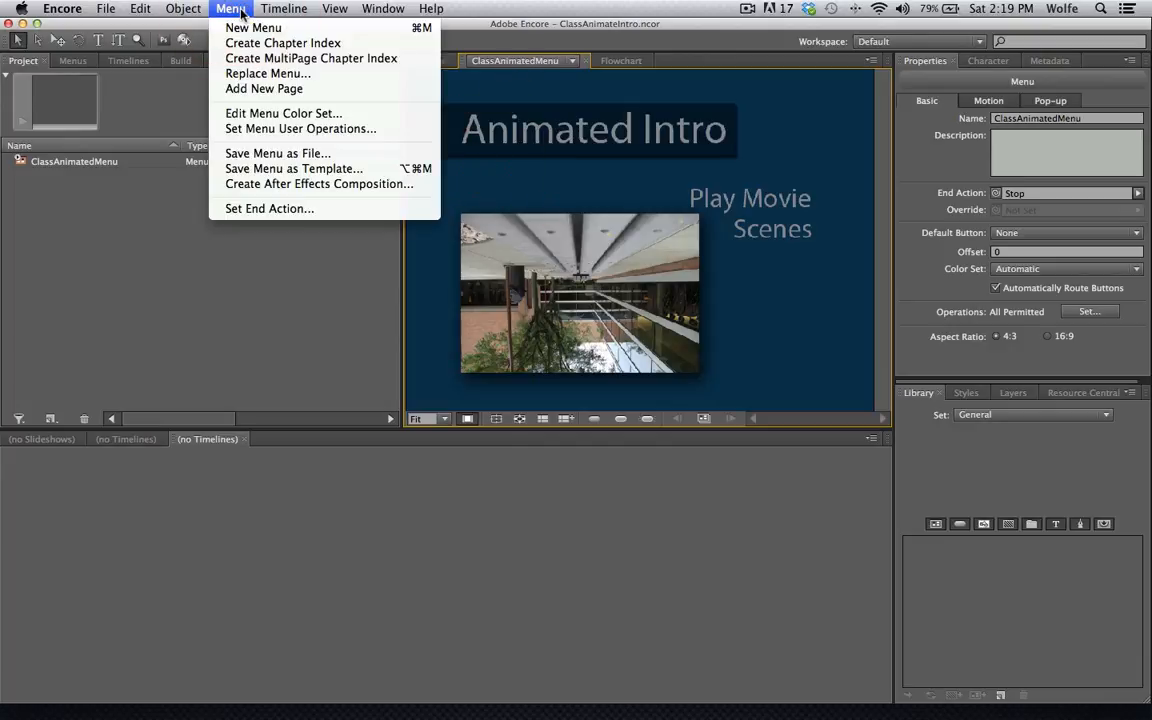
pyautogui.click(295, 183)
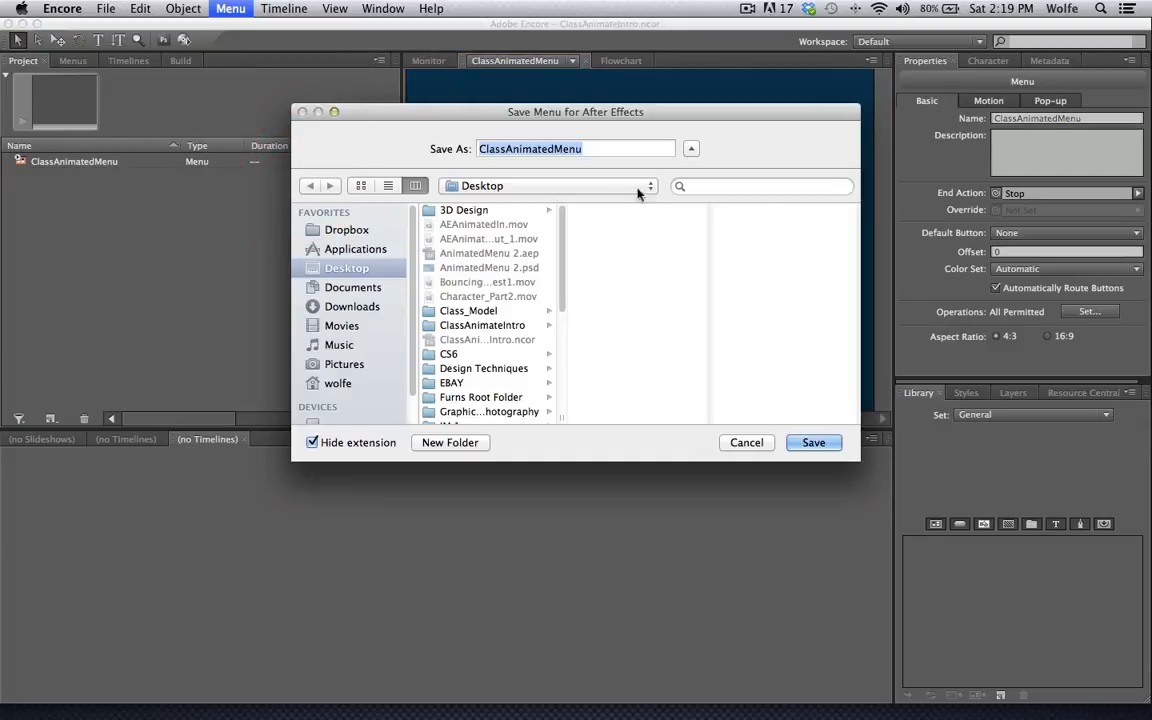
# - Save the menu for After Effects as ClassAnimated_IN in the ClassAnimateIntro folder, discarding unsaved changes to the AnimatedMenu 2.aep project
pyautogui.click(590, 155)
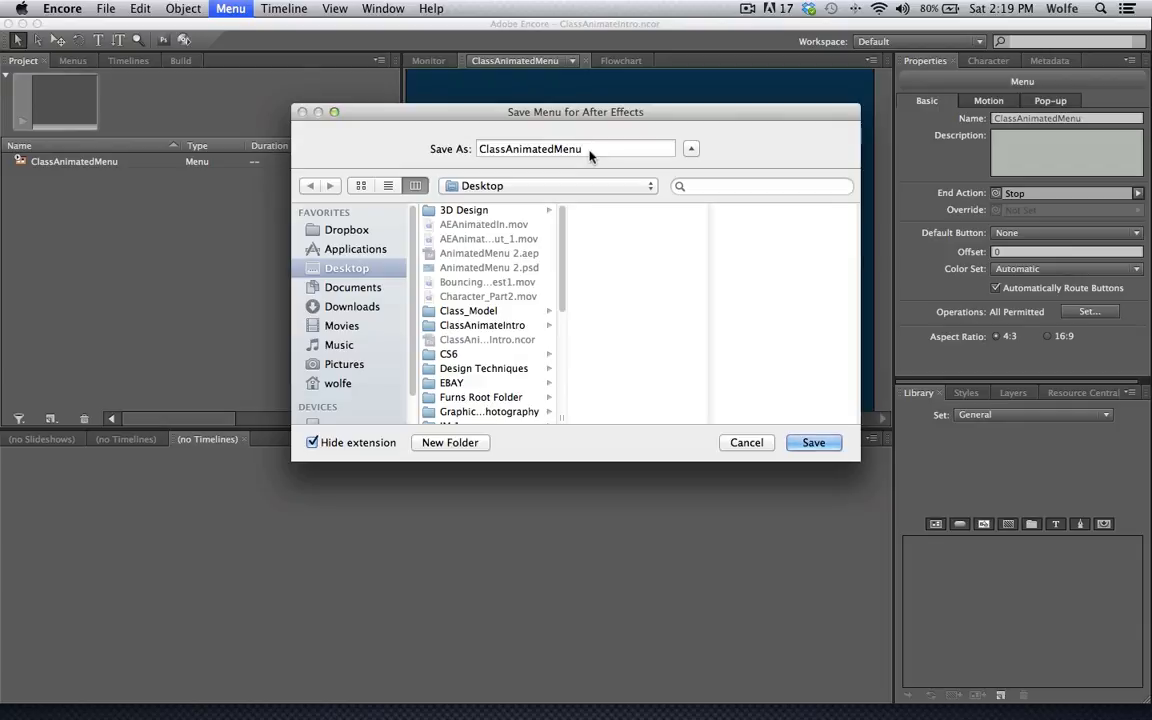
pyautogui.press('BackSpace')
pyautogui.press('BackSpace')
pyautogui.press('BackSpace')
pyautogui.press('BackSpace')
pyautogui.press('shift')
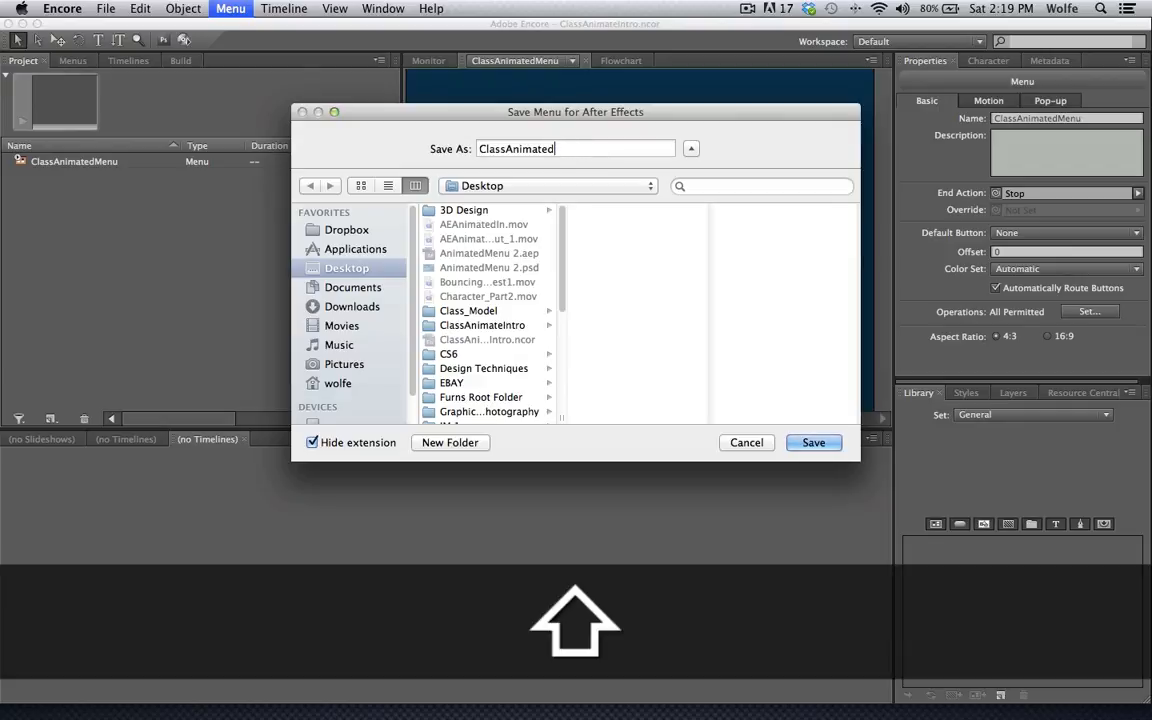
pyautogui.write('IN')
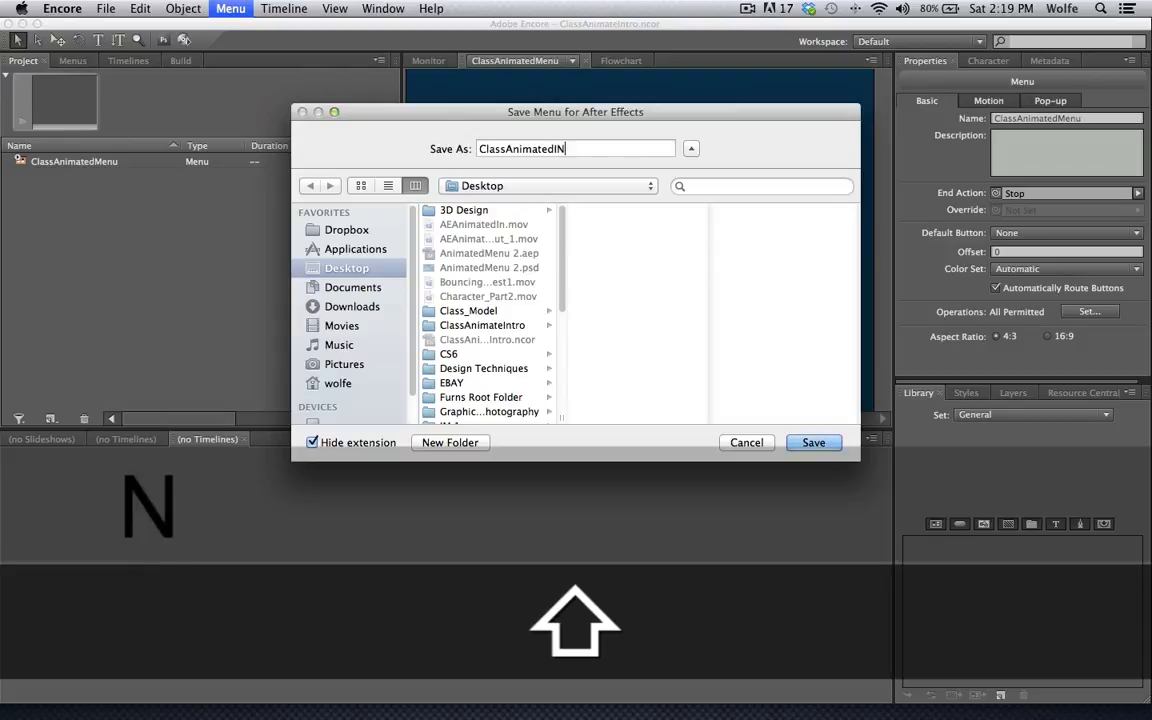
pyautogui.press('BackSpace')
pyautogui.press('BackSpace')
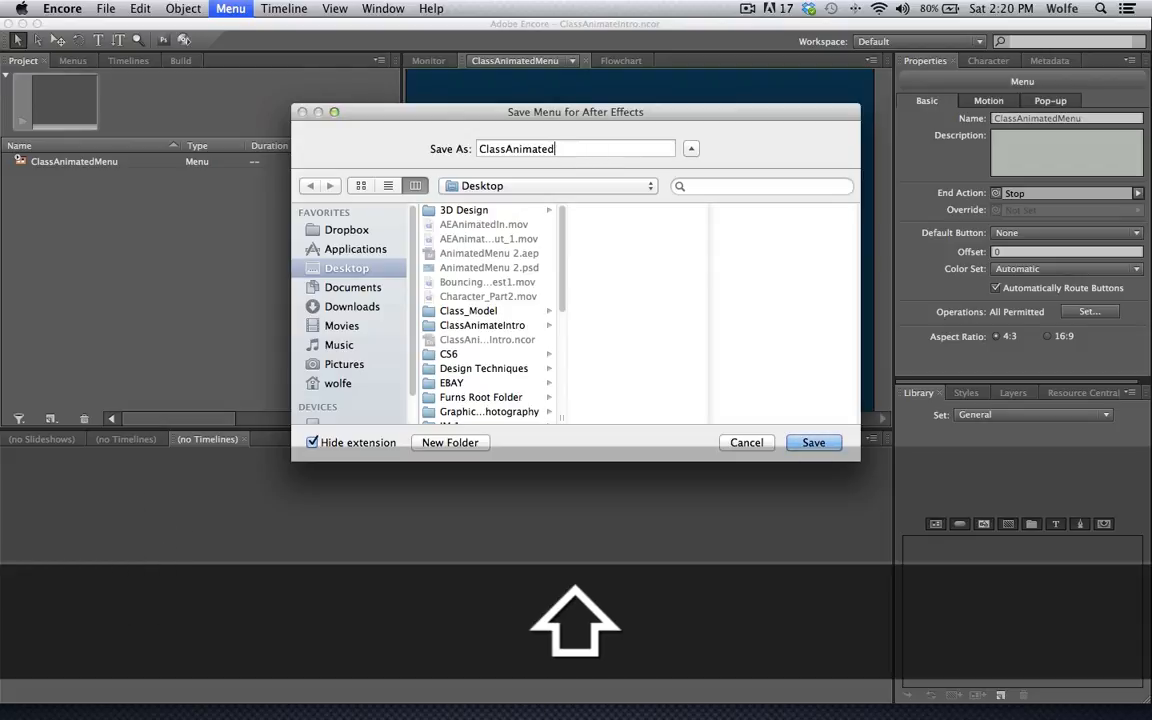
pyautogui.write('_IN')
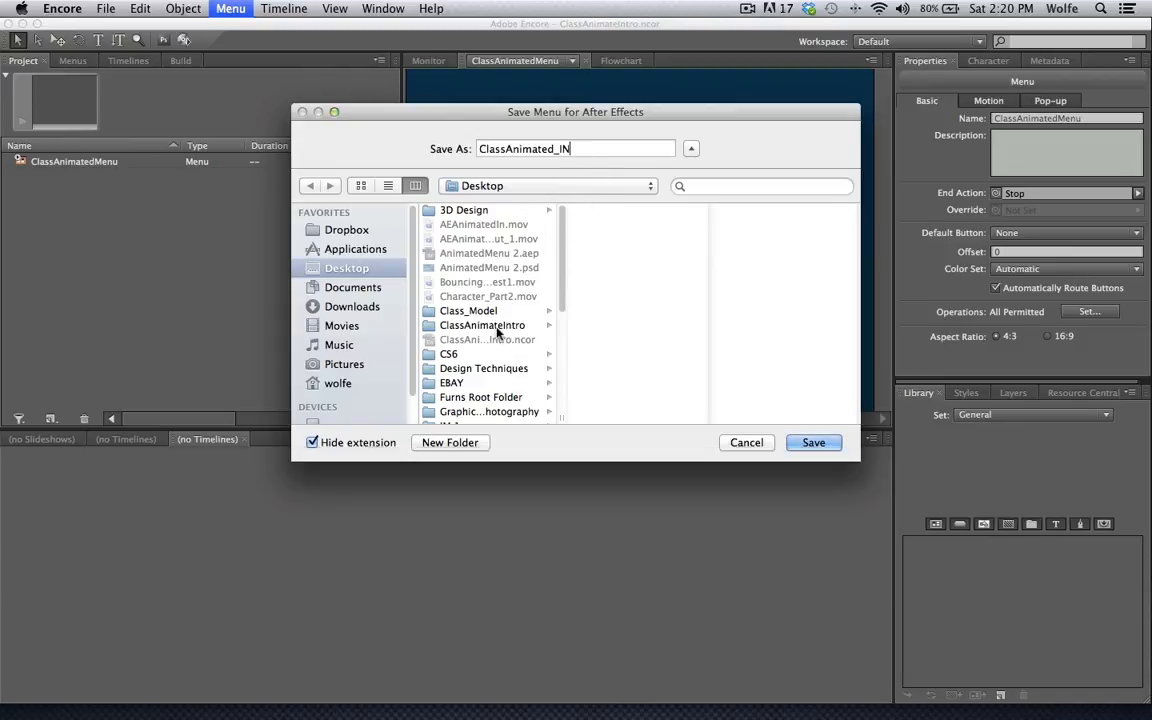
pyautogui.click(495, 328)
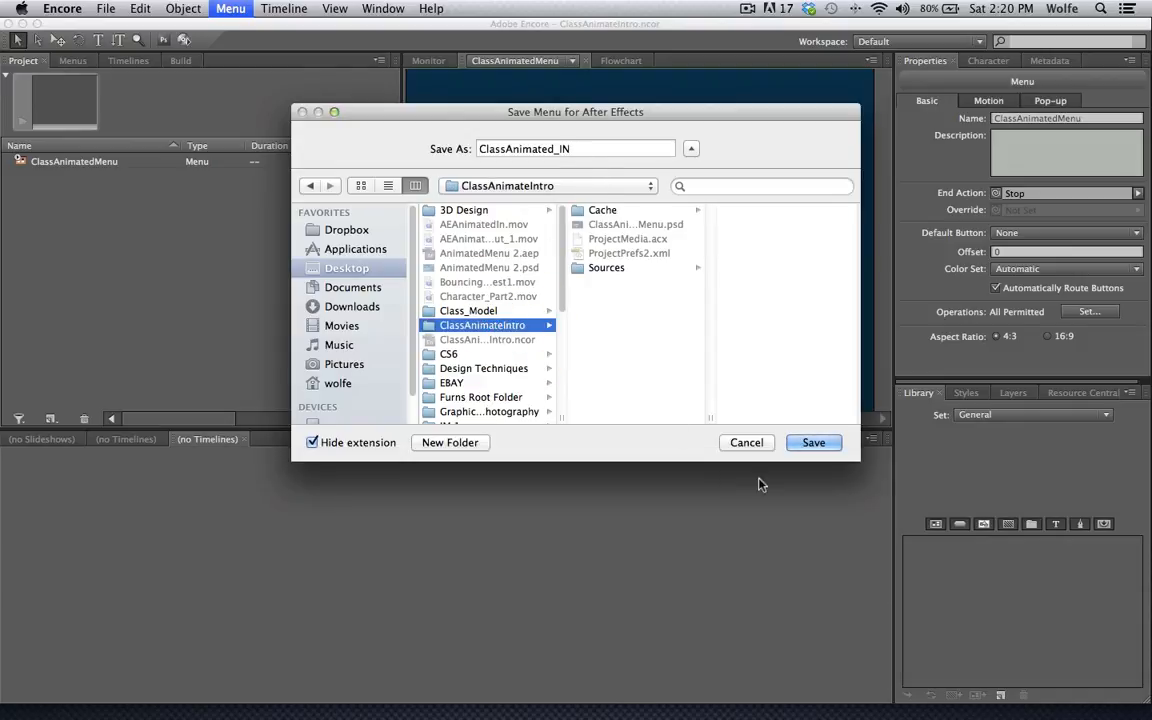
pyautogui.click(816, 443)
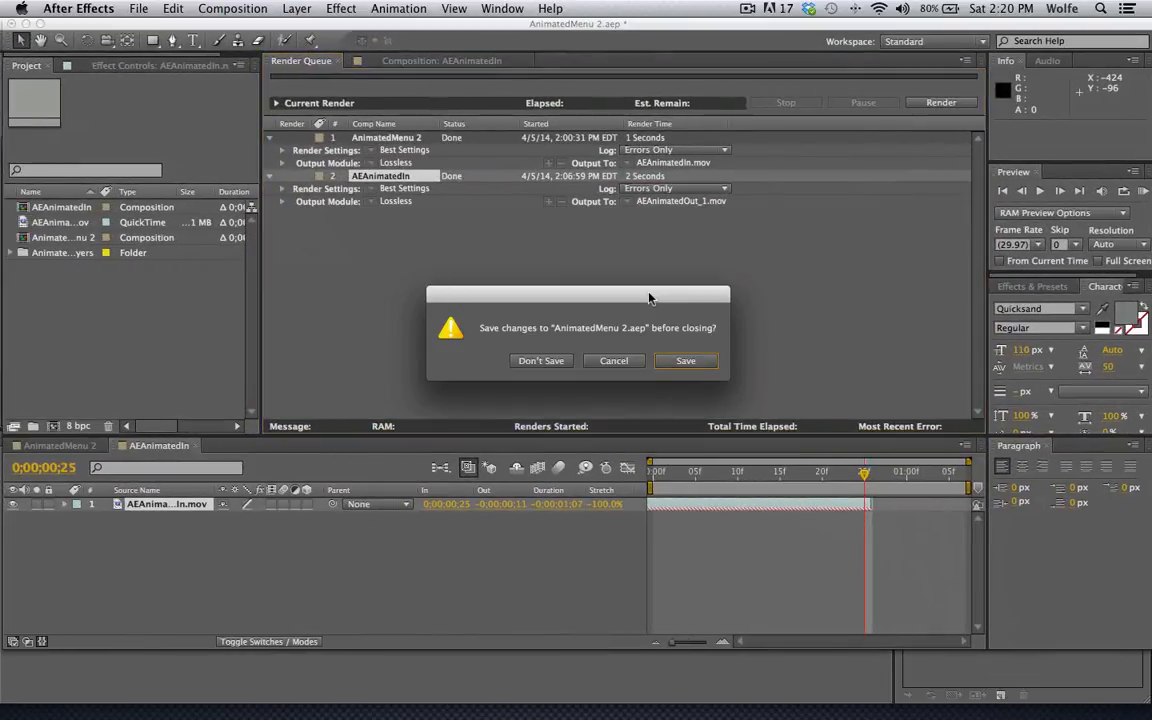
pyautogui.click(530, 362)
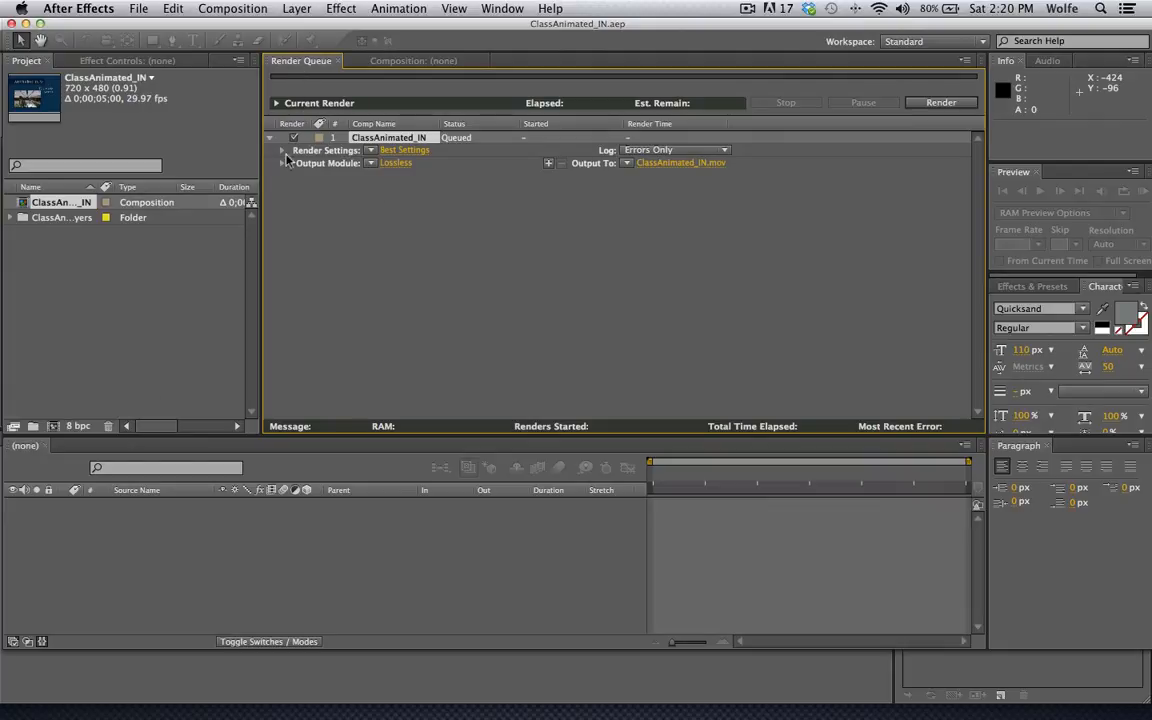
# - Inspect the imported layers folder and open the ClassAnimated_IN composition to check its layers
pyautogui.click(411, 59)
pyautogui.click(297, 60)
pyautogui.click(13, 218)
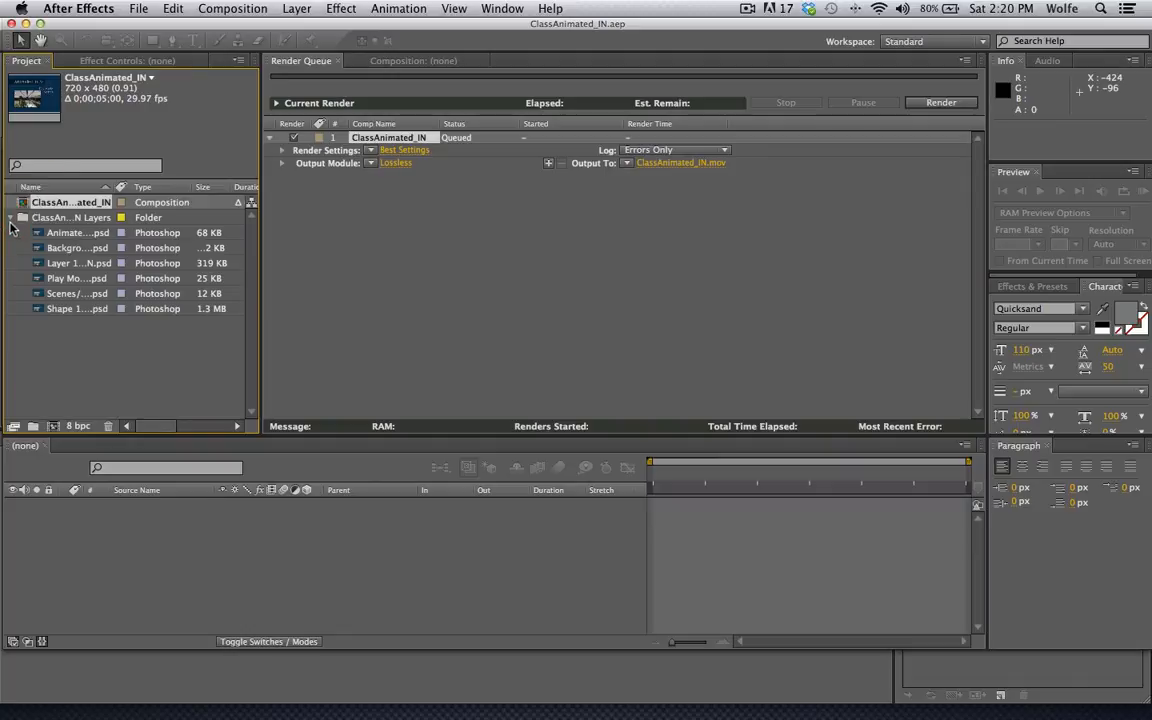
pyautogui.click(13, 218)
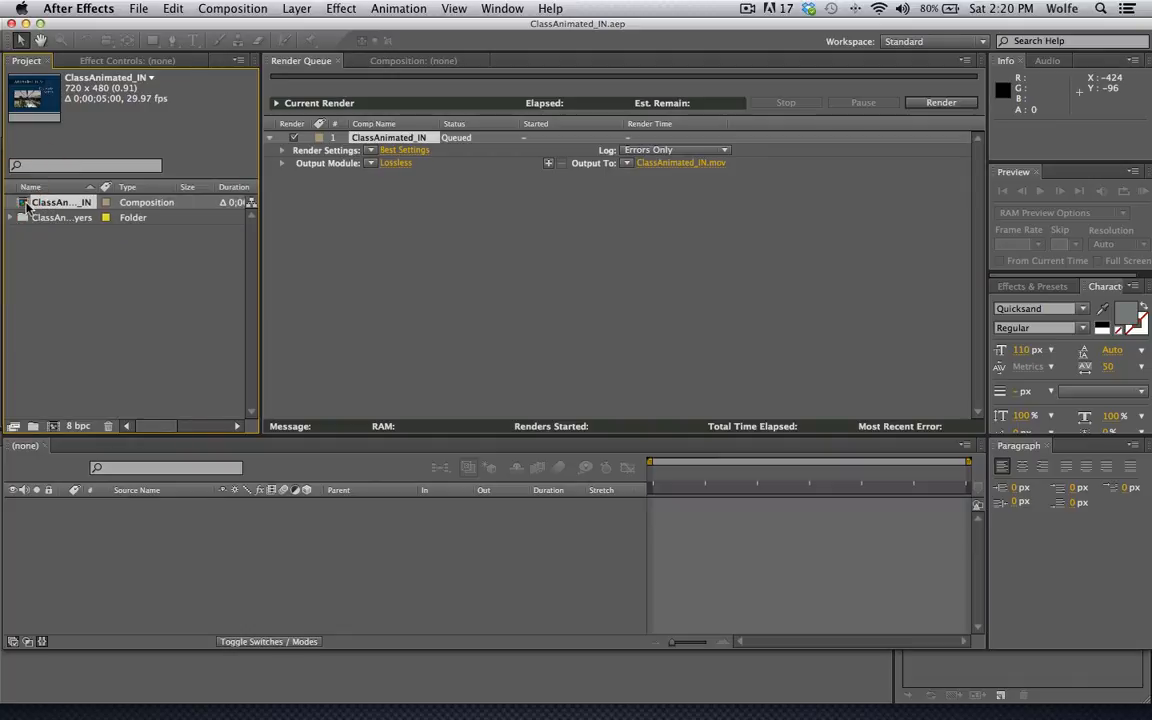
pyautogui.doubleClick(28, 203)
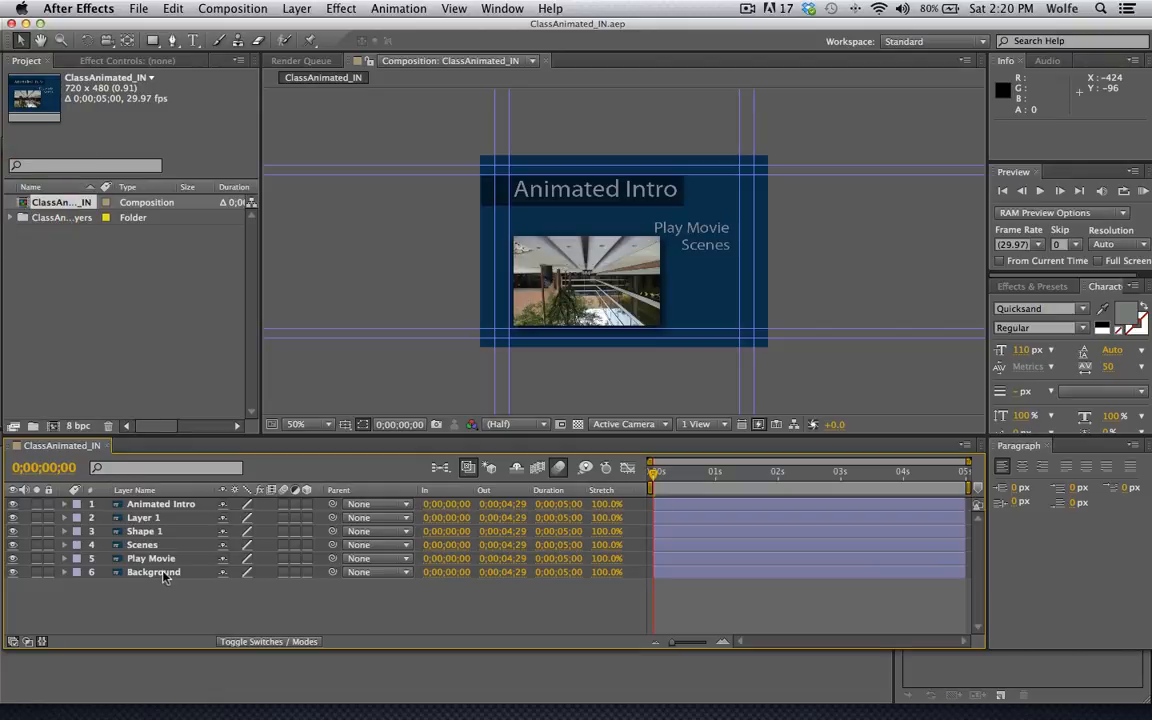
# - Switch back to Encore and convert the Play Movie text in ClassAnimatedMenu to a button
pyautogui.click(24, 23)
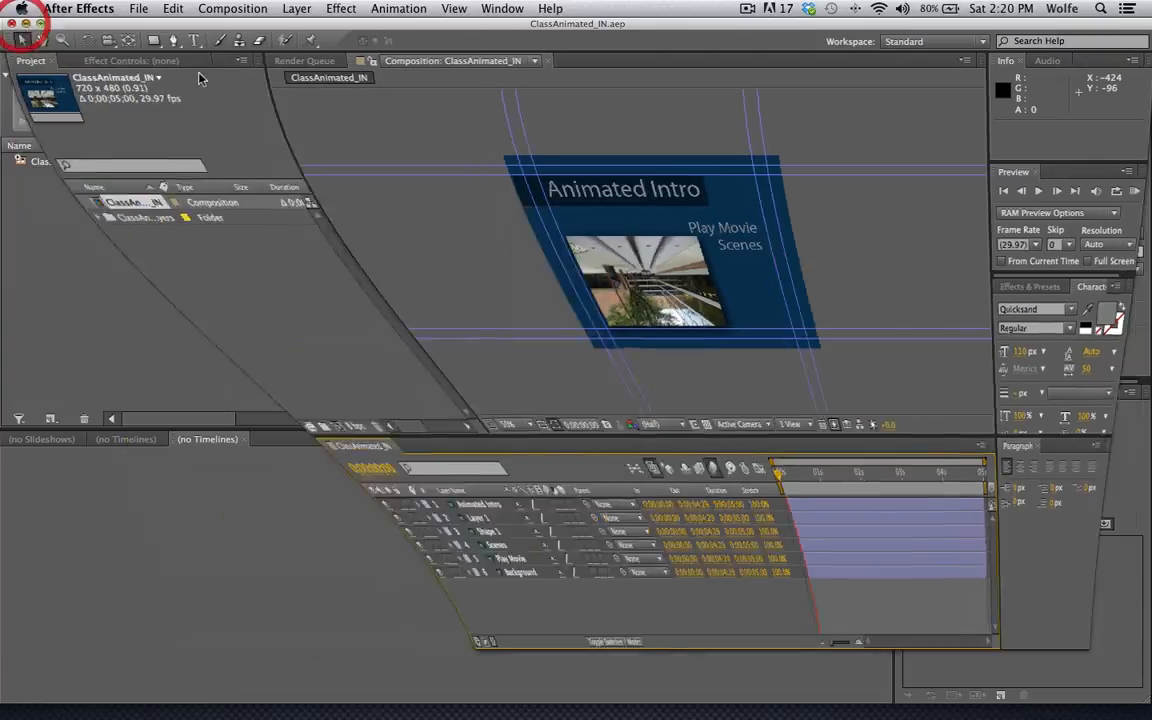
pyautogui.click(580, 182)
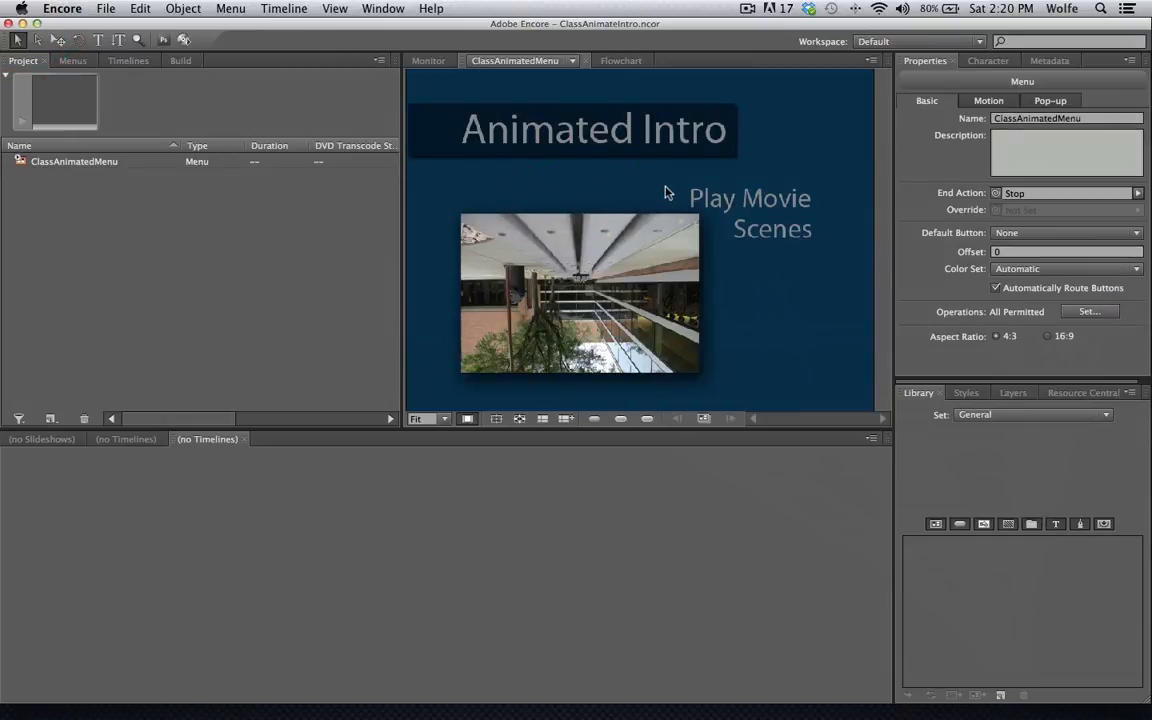
pyautogui.rightClick(728, 200)
pyautogui.moveTo(762, 310)
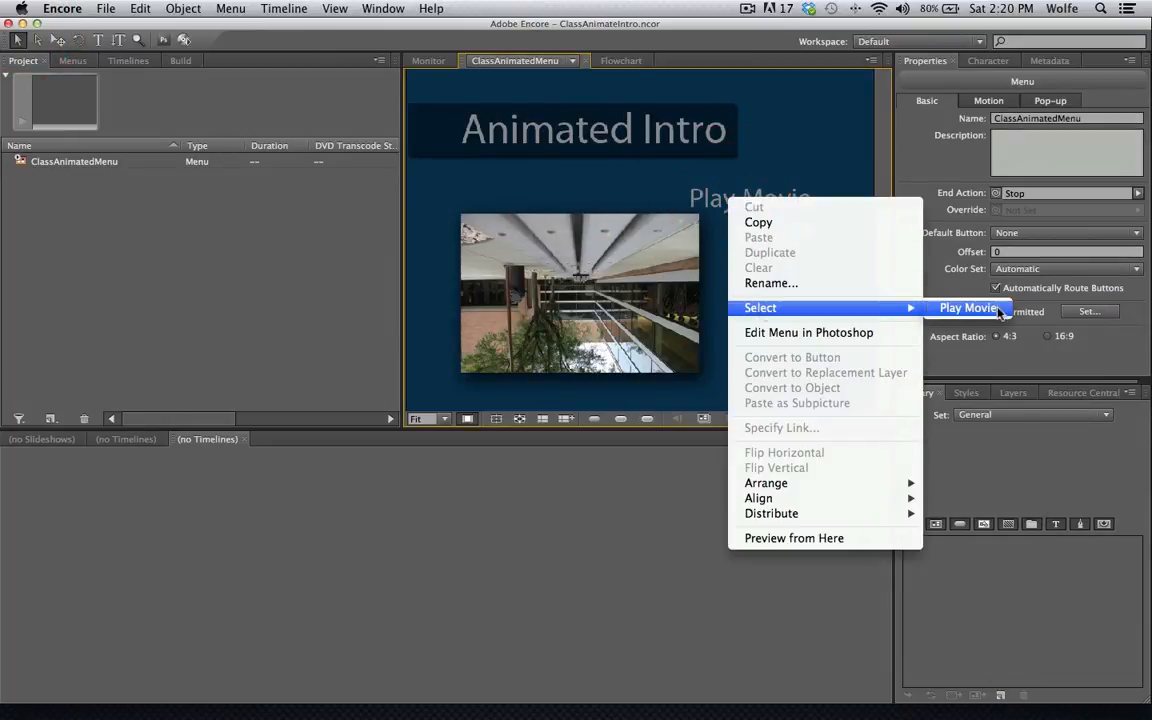
pyautogui.click(957, 310)
pyautogui.click(183, 8)
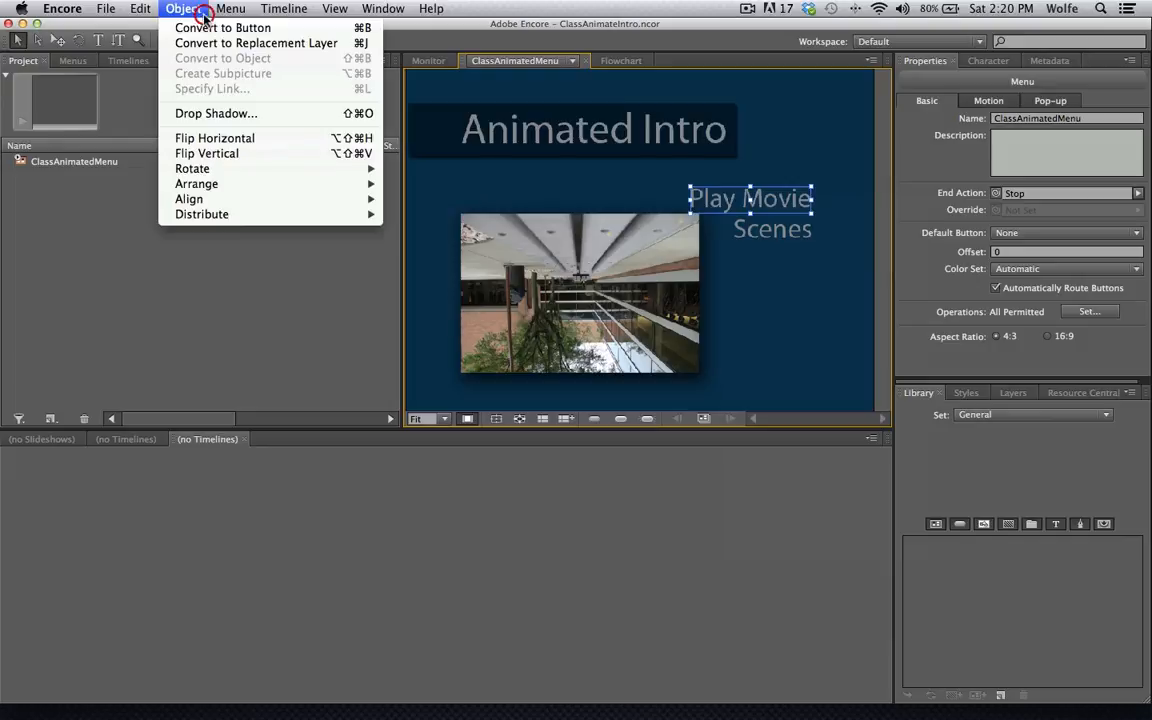
pyautogui.click(200, 28)
# - Convert the Scenes text in the menu to a button
pyautogui.rightClick(740, 228)
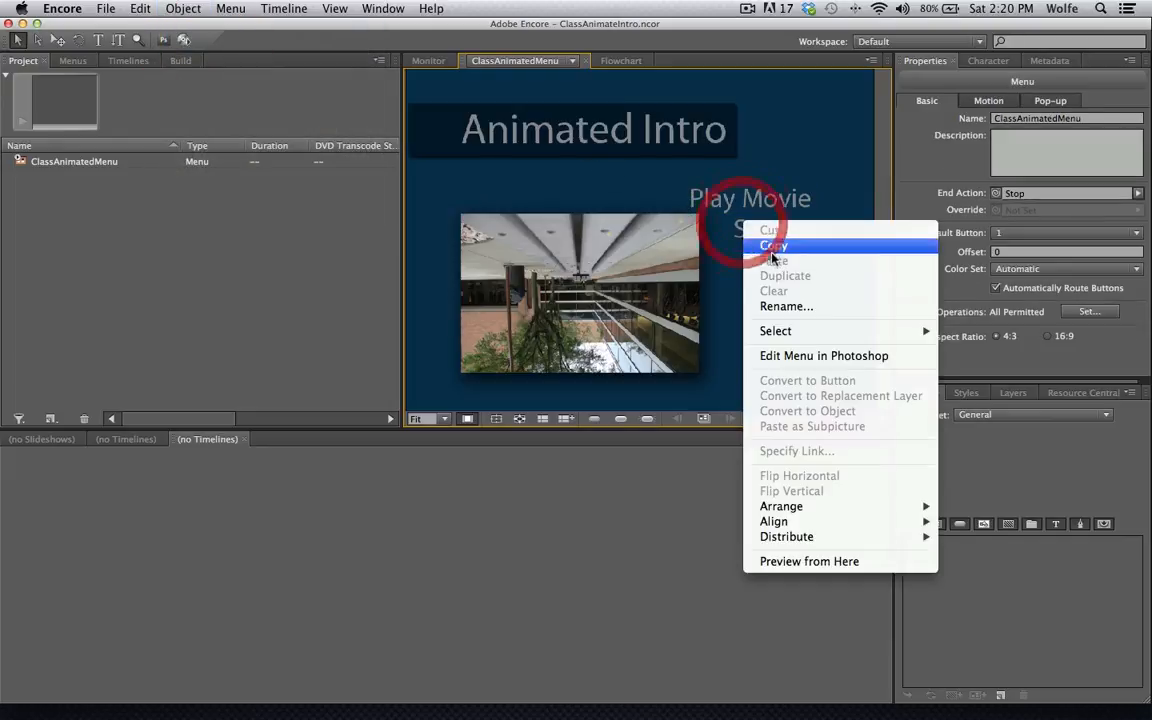
pyautogui.moveTo(805, 330)
pyautogui.click(942, 328)
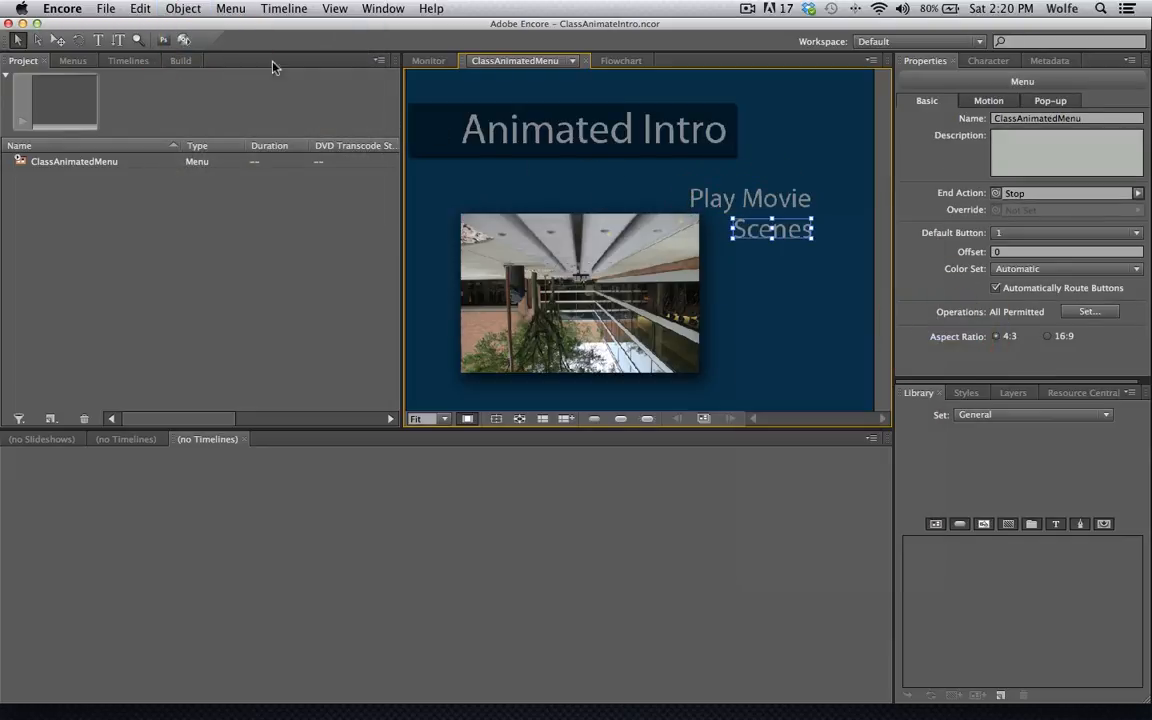
pyautogui.click(183, 8)
pyautogui.click(200, 28)
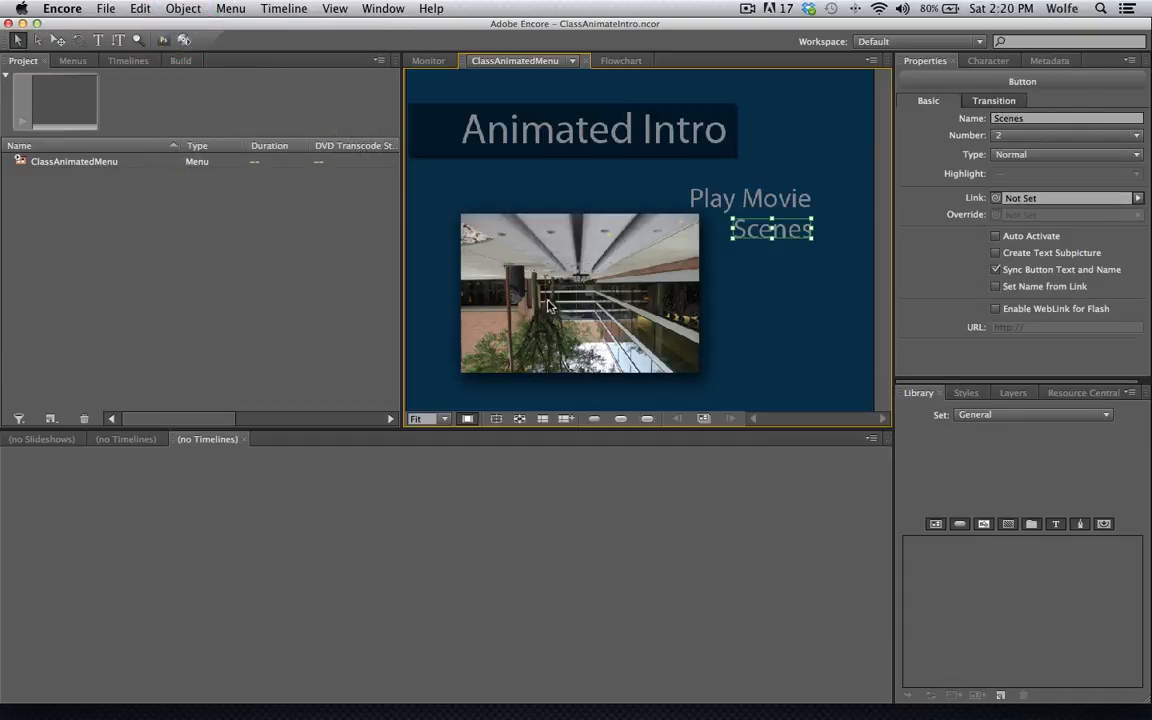
# - Create the After Effects composition from the menu again as ClassAnimated_IN in the ClassAnimateIntro folder, replacing the existing file
pyautogui.click(230, 8)
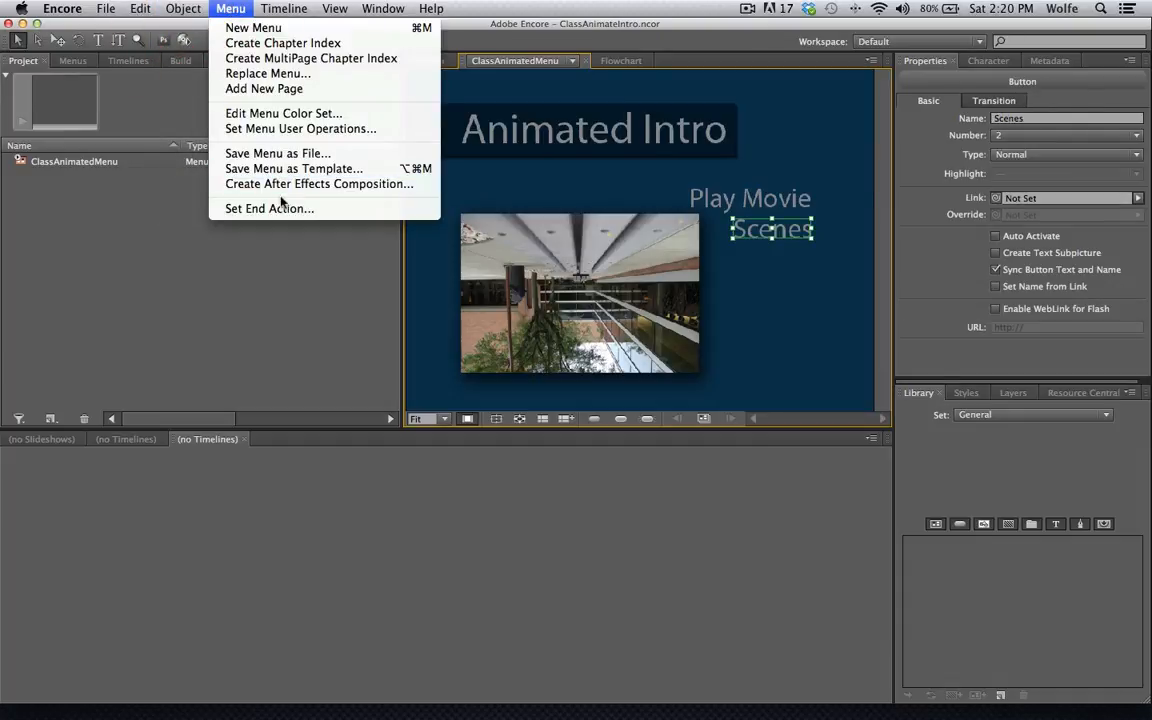
pyautogui.click(280, 184)
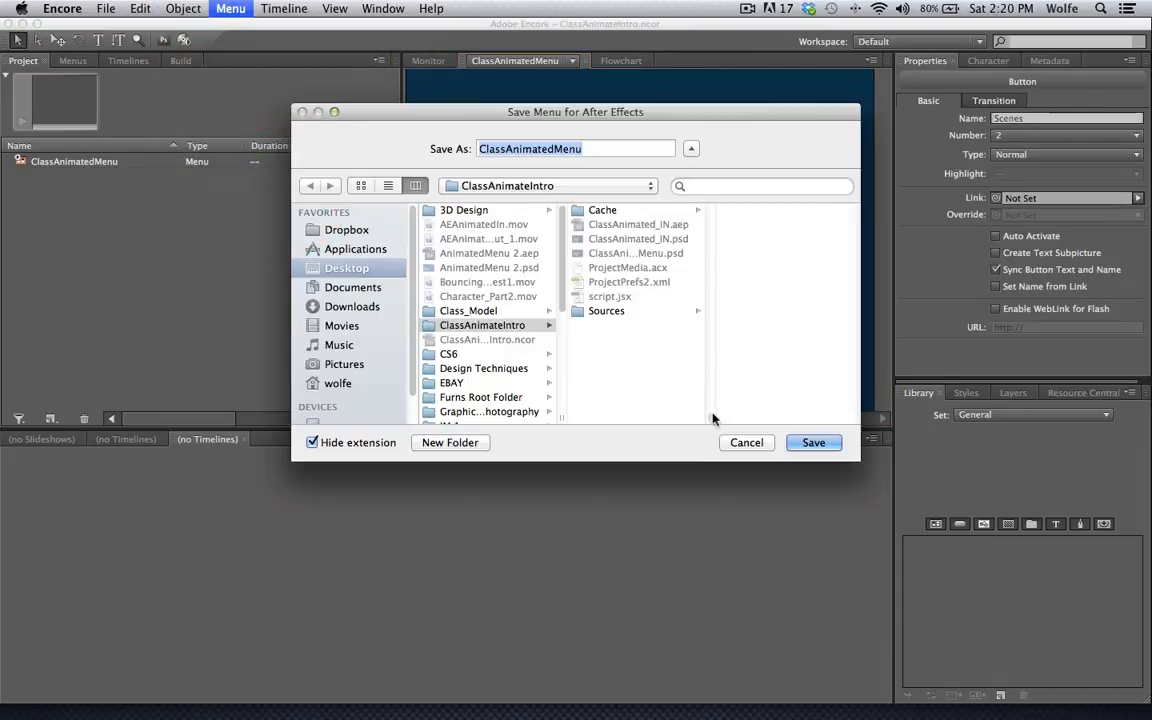
pyautogui.click(590, 150)
pyautogui.press('BackSpace')
pyautogui.press('BackSpace')
pyautogui.press('BackSpace')
pyautogui.press('BackSpace')
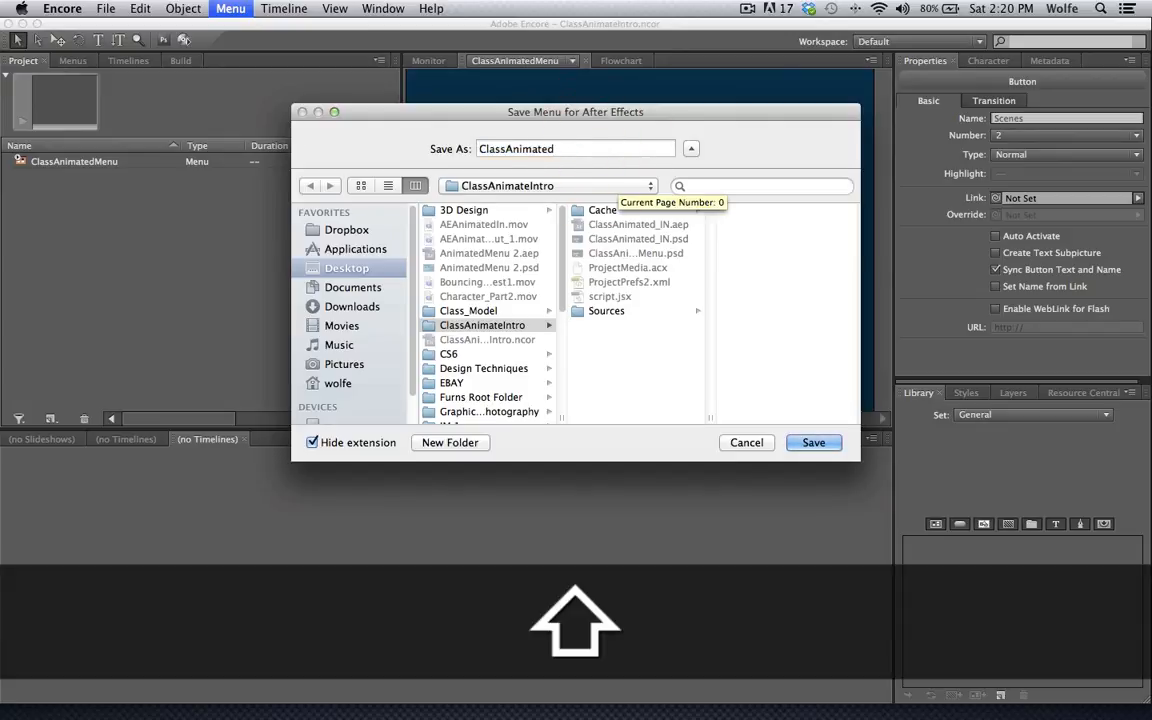
pyautogui.write('_IN')
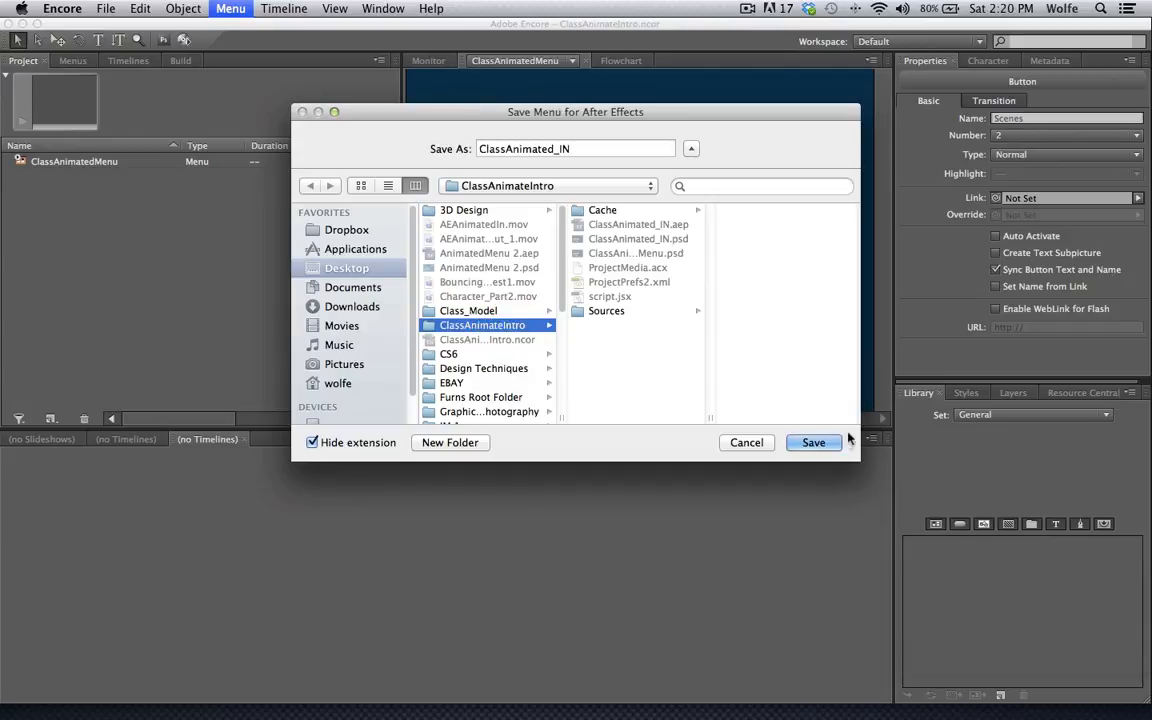
pyautogui.click(826, 446)
pyautogui.click(676, 219)
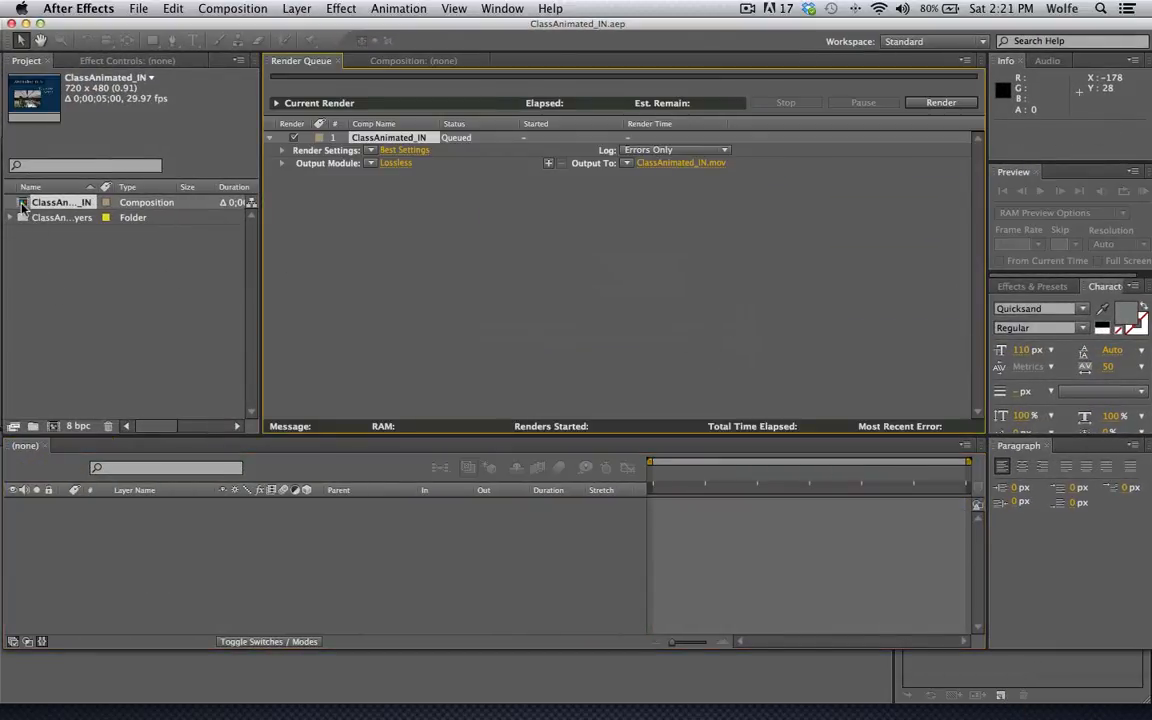
# - Open the ClassAnimated_IN composition and review the duration in its composition settings
pyautogui.doubleClick(22, 205)
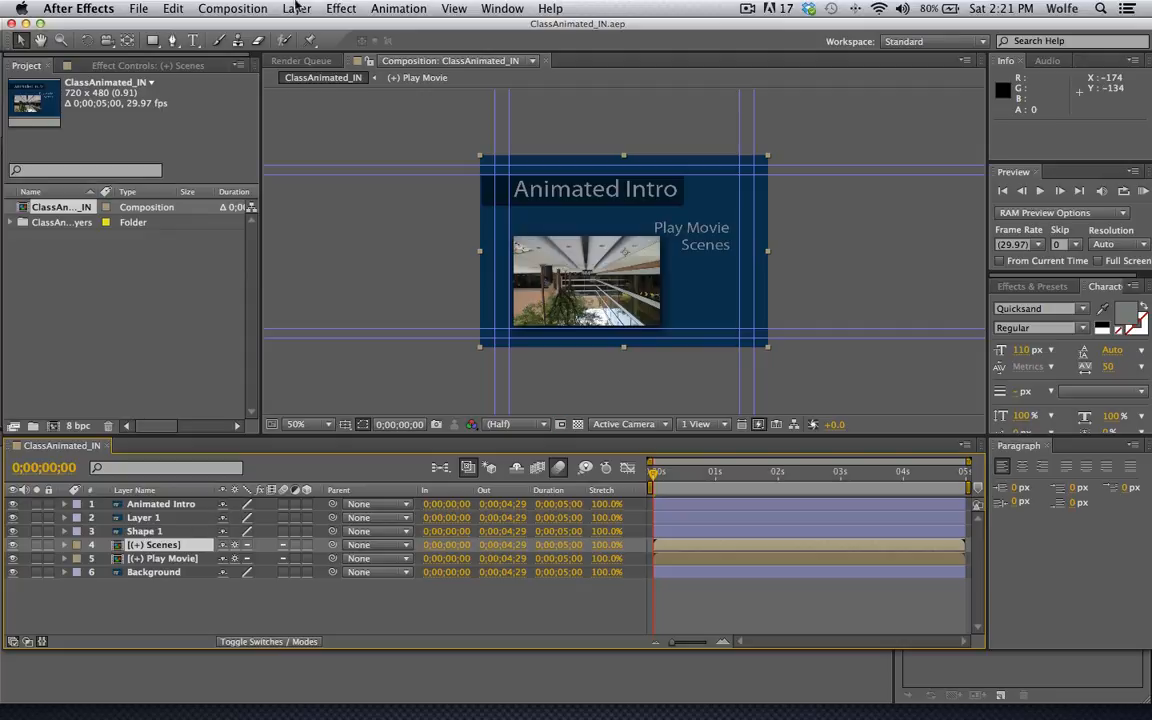
pyautogui.click(220, 8)
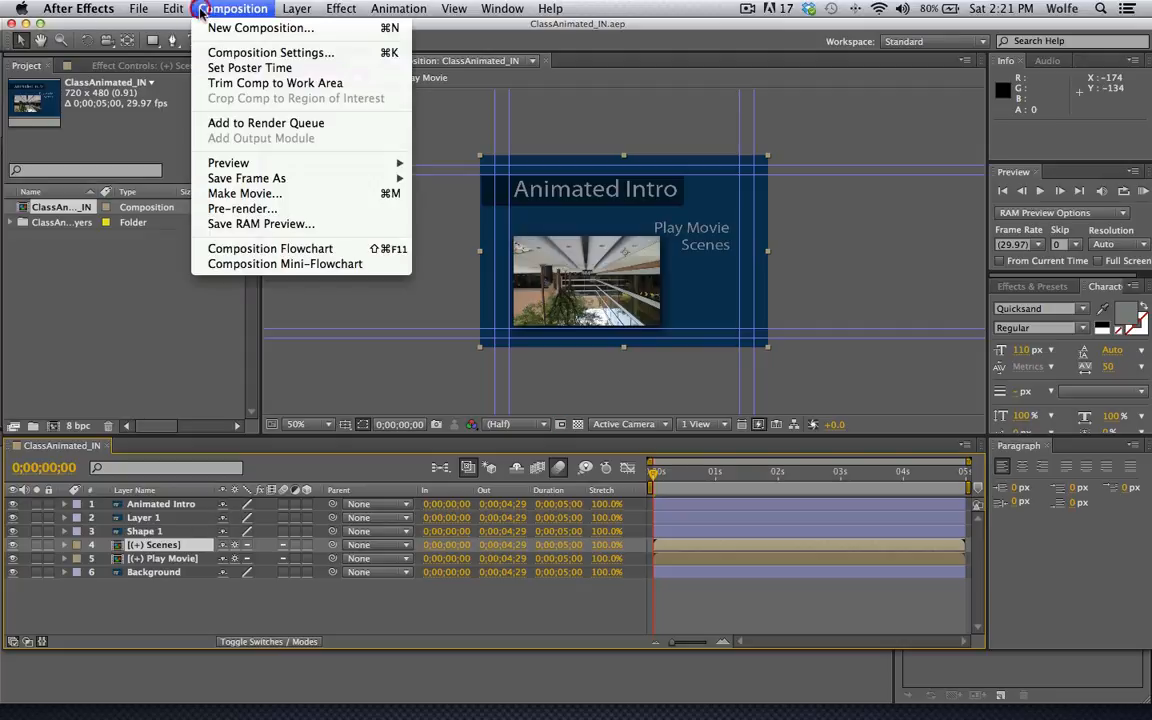
pyautogui.click(224, 52)
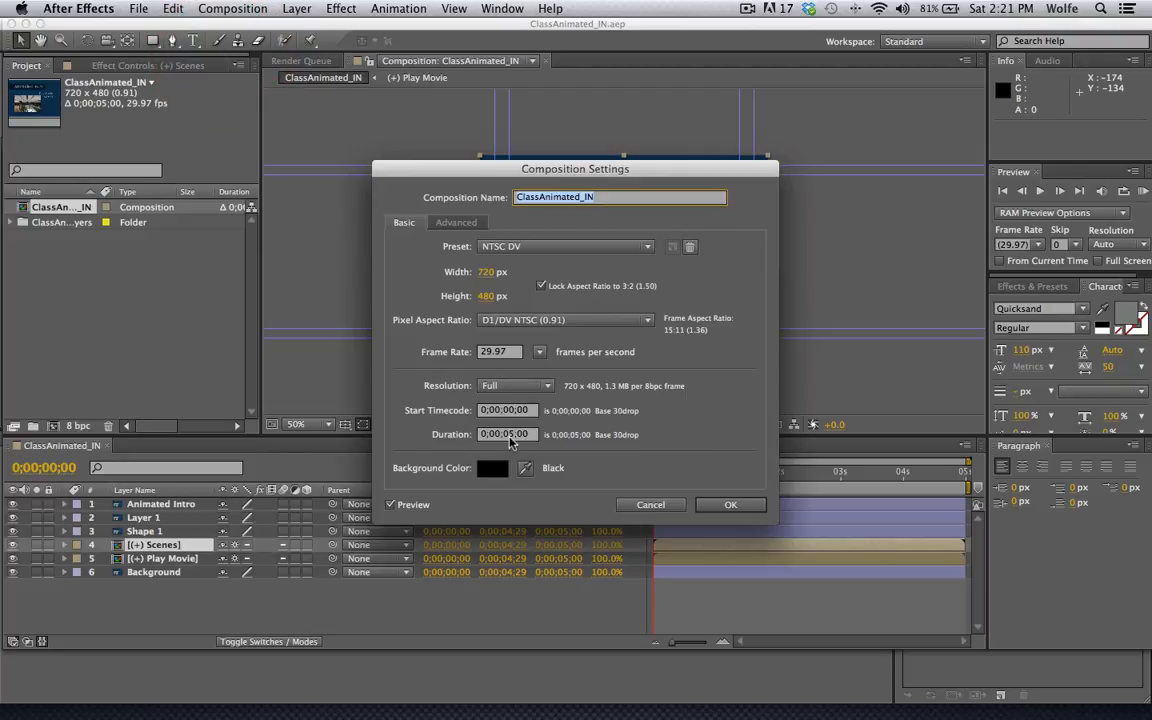
pyautogui.click(730, 505)
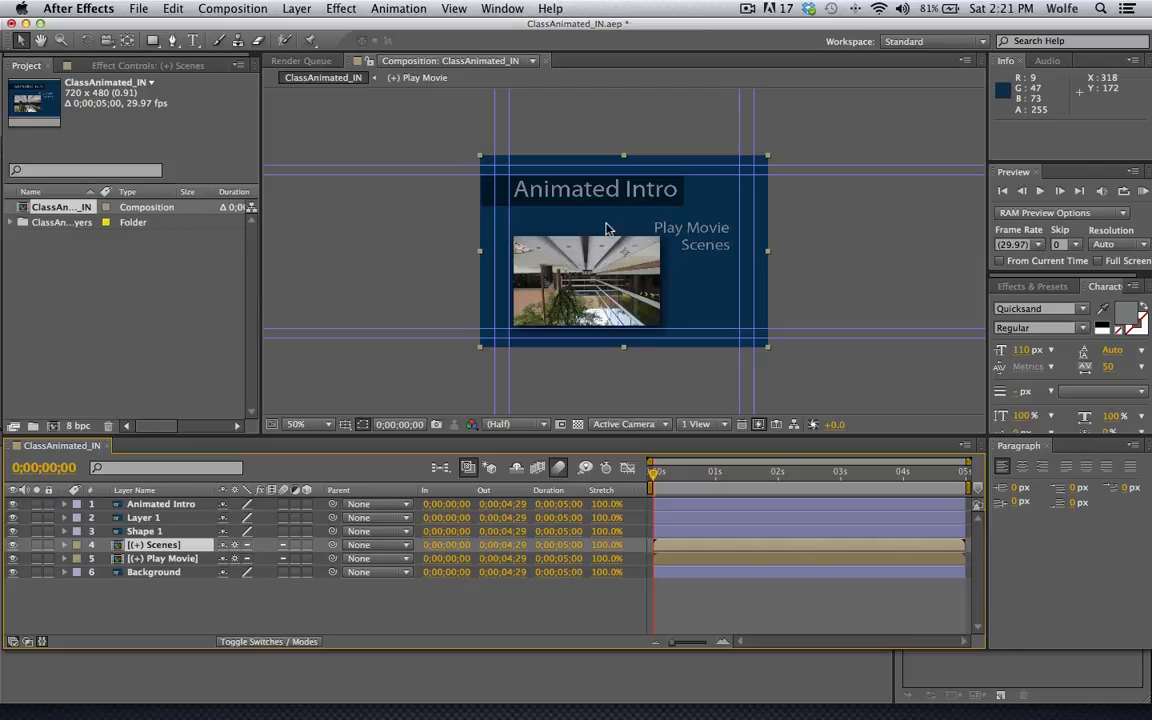
# - Add Position keyframes at 0;00;02;00 to the Animated Intro, Layer 1, Shape 1, Scenes and Play Movie layers
pyautogui.moveTo(655, 478); pyautogui.dragTo(784, 470)
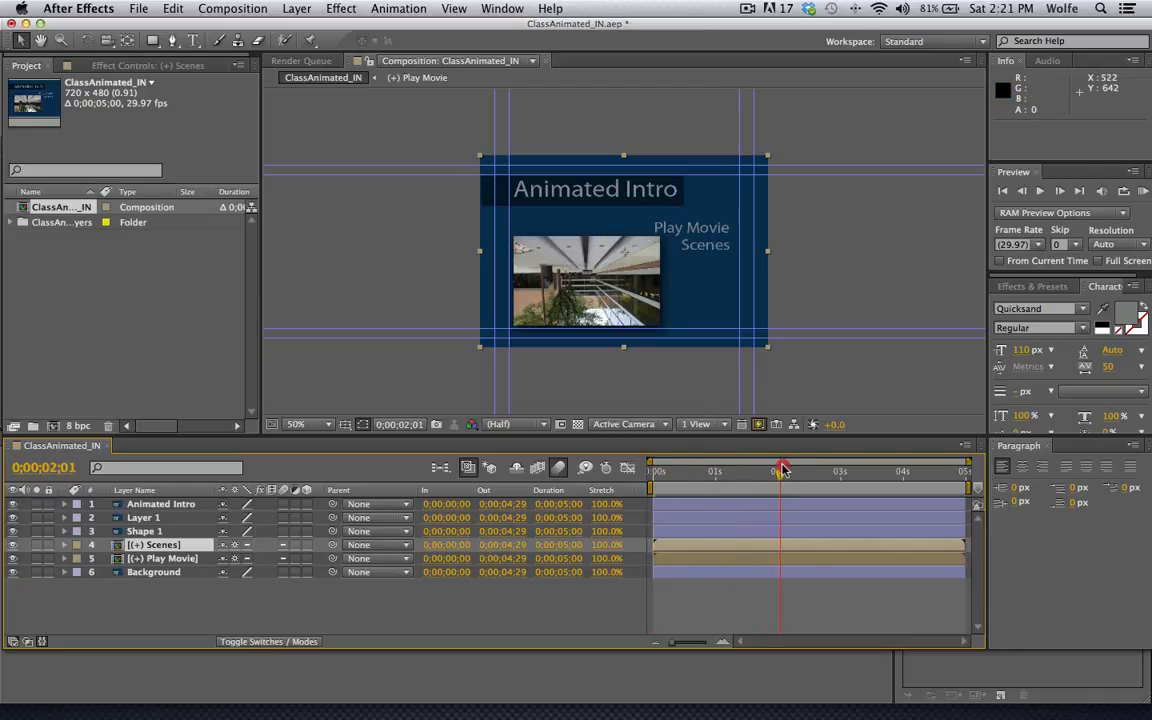
pyautogui.click(396, 424)
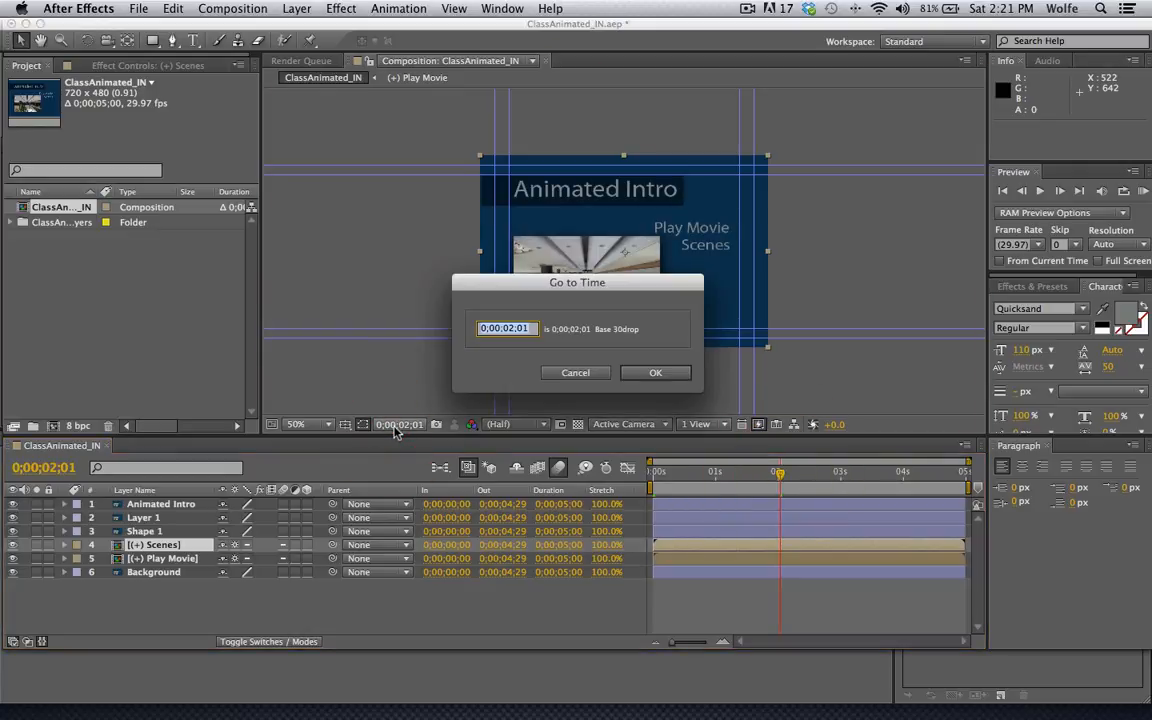
pyautogui.write('2;00')
pyautogui.press('Return')
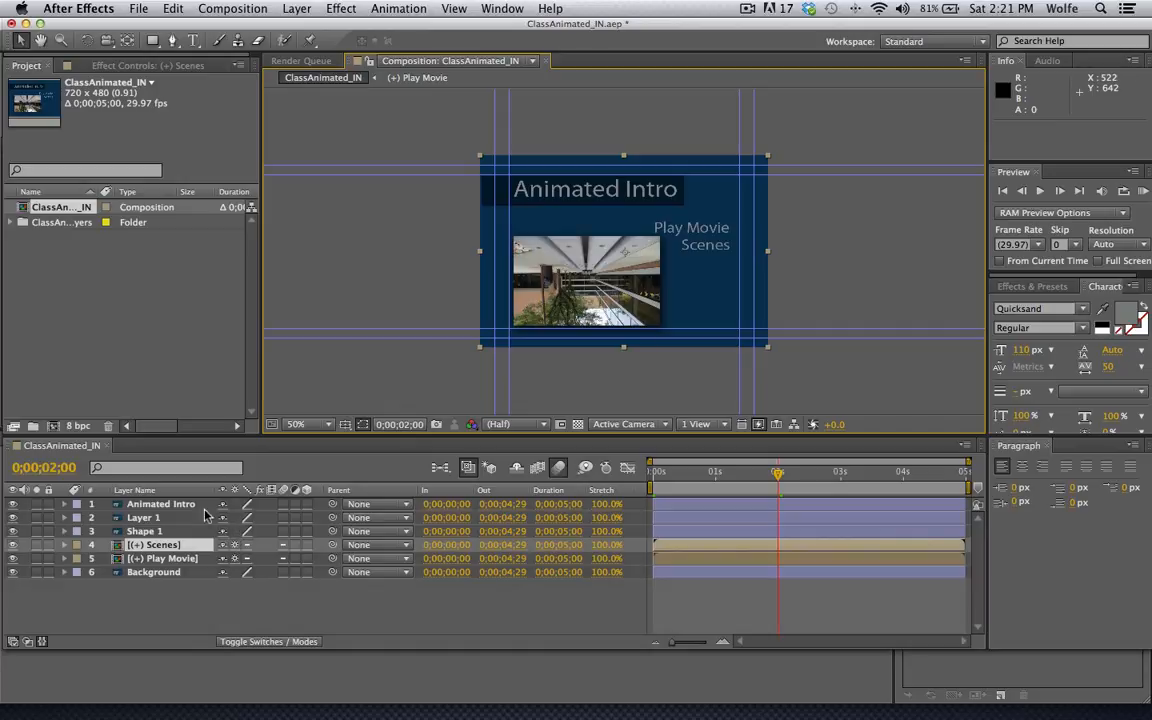
pyautogui.click(185, 506)
pyautogui.keyDown('shift'); pyautogui.click(158, 558); pyautogui.keyUp('shift')
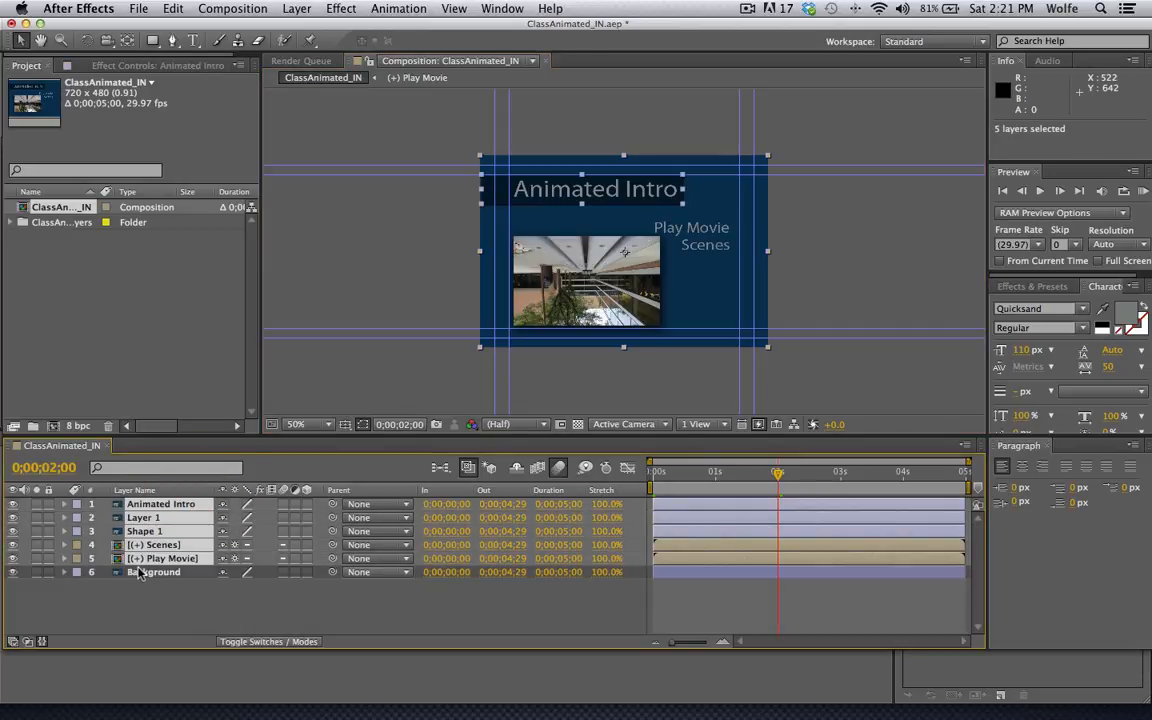
pyautogui.press('p')
pyautogui.click(106, 518)
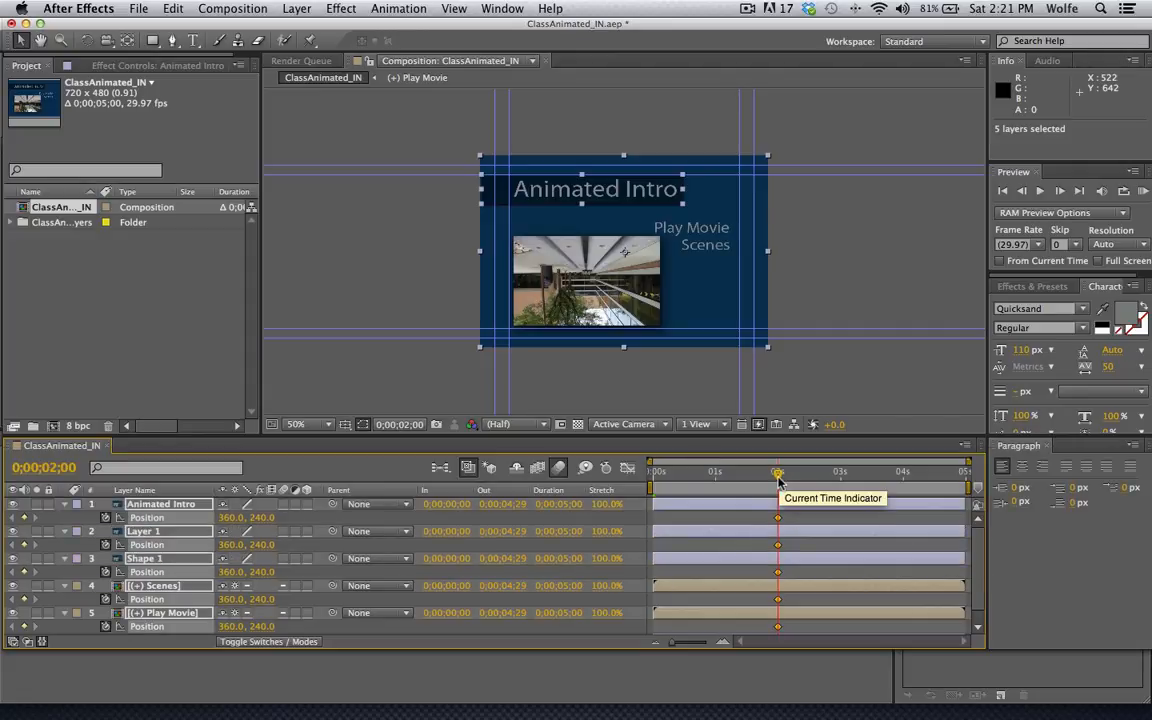
# - Set the horizontal position of the Scenes and Play Movie layers to 750 at 0;00;00;00
pyautogui.press('super+alt+Left')
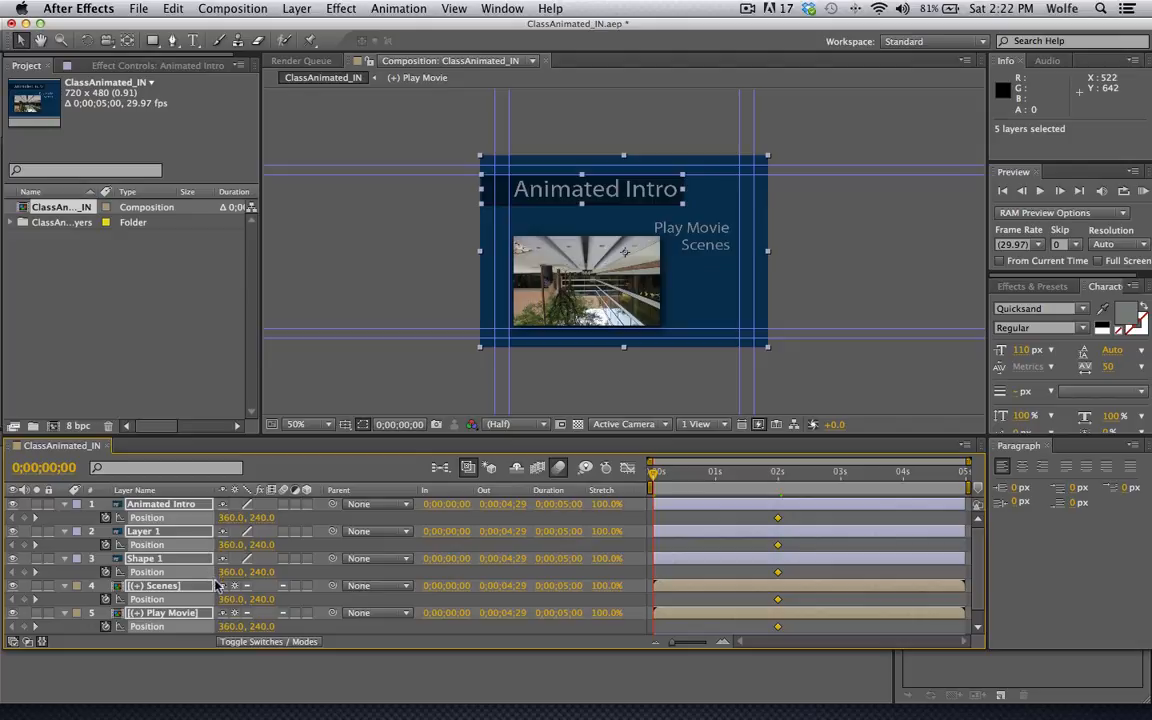
pyautogui.click(268, 589)
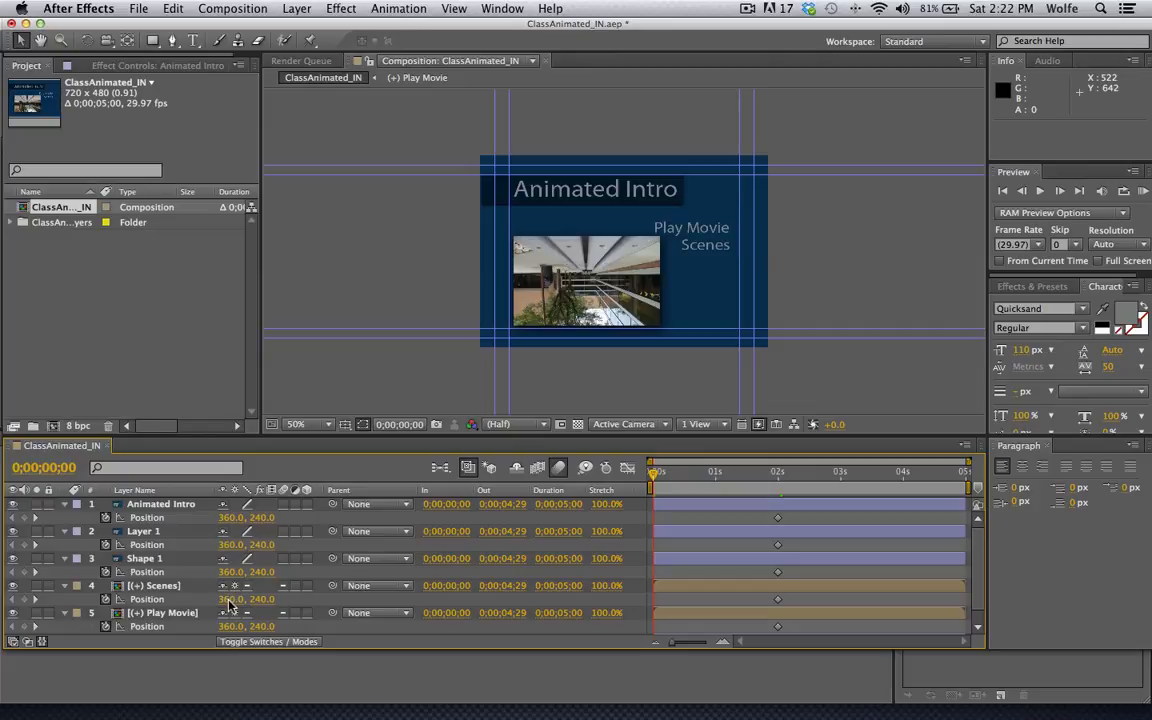
pyautogui.moveTo(228, 604); pyautogui.dragTo(252, 628)
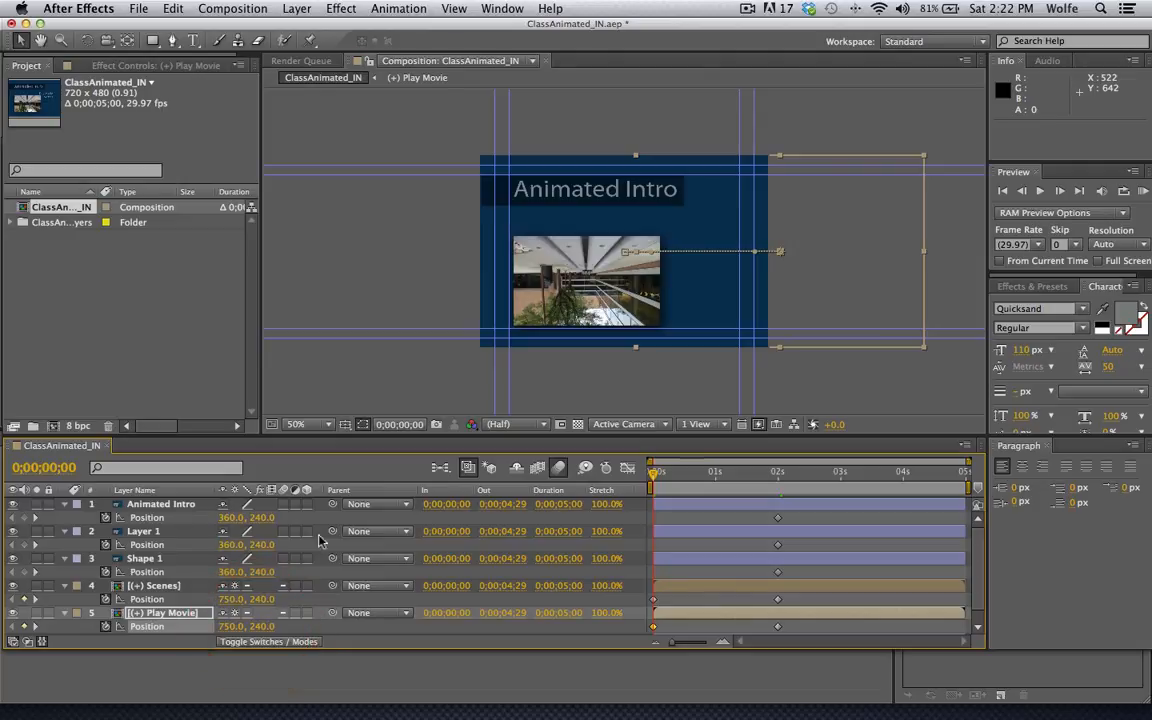
# - Set the vertical position of Layer 1 to -270 at 0;00;00;00
pyautogui.moveTo(660, 474)
pyautogui.mouseDown()
pyautogui.moveTo(753, 474)
pyautogui.moveTo(653, 474)
pyautogui.mouseUp()
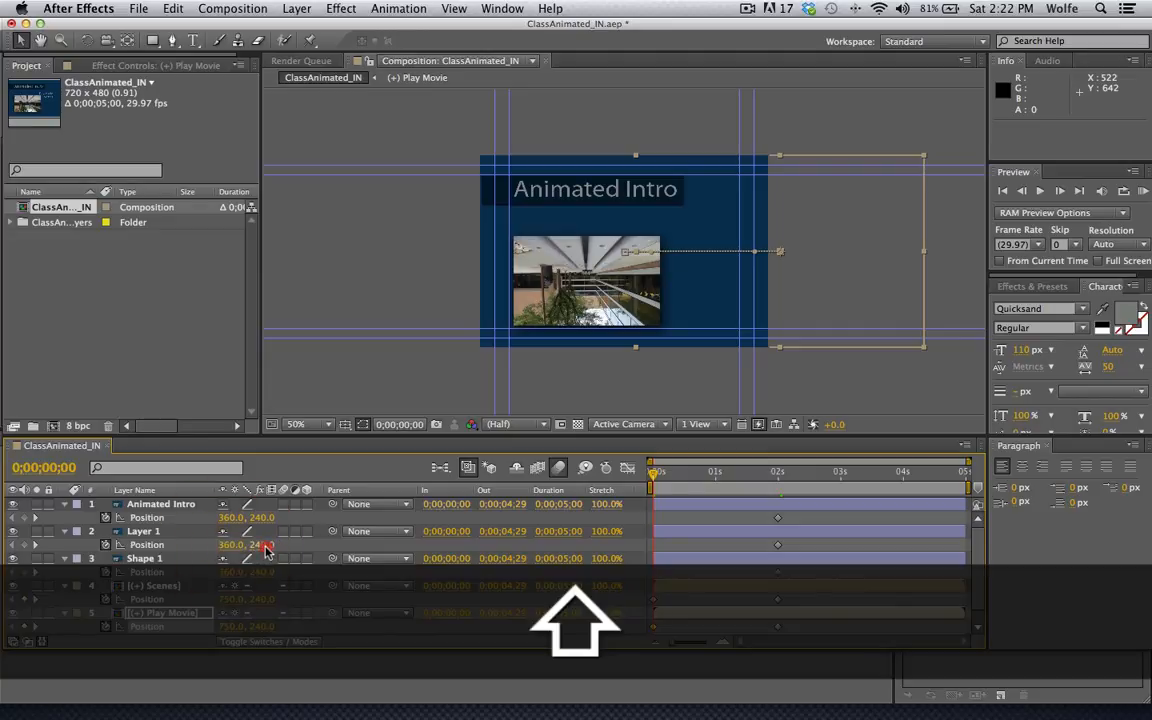
pyautogui.moveTo(258, 545); pyautogui.dragTo(223, 556)
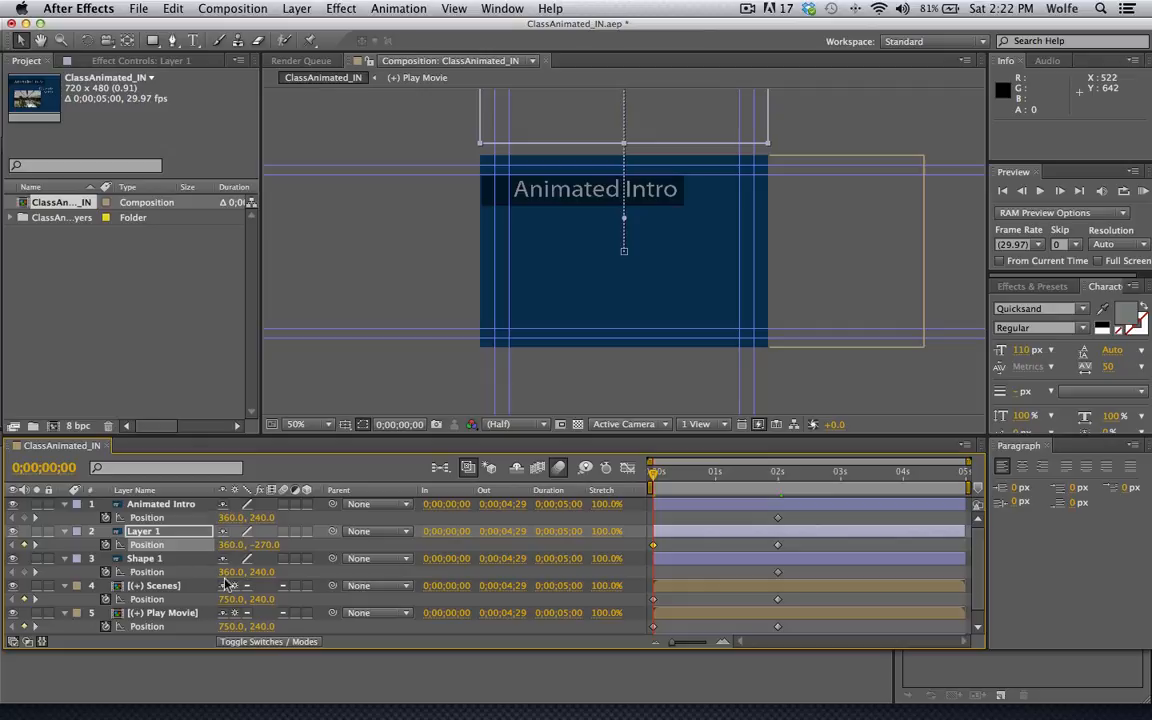
# - Set the horizontal position of the Shape 1 and Animated Intro layers to -200 at 0;00;00;00
pyautogui.click(185, 560)
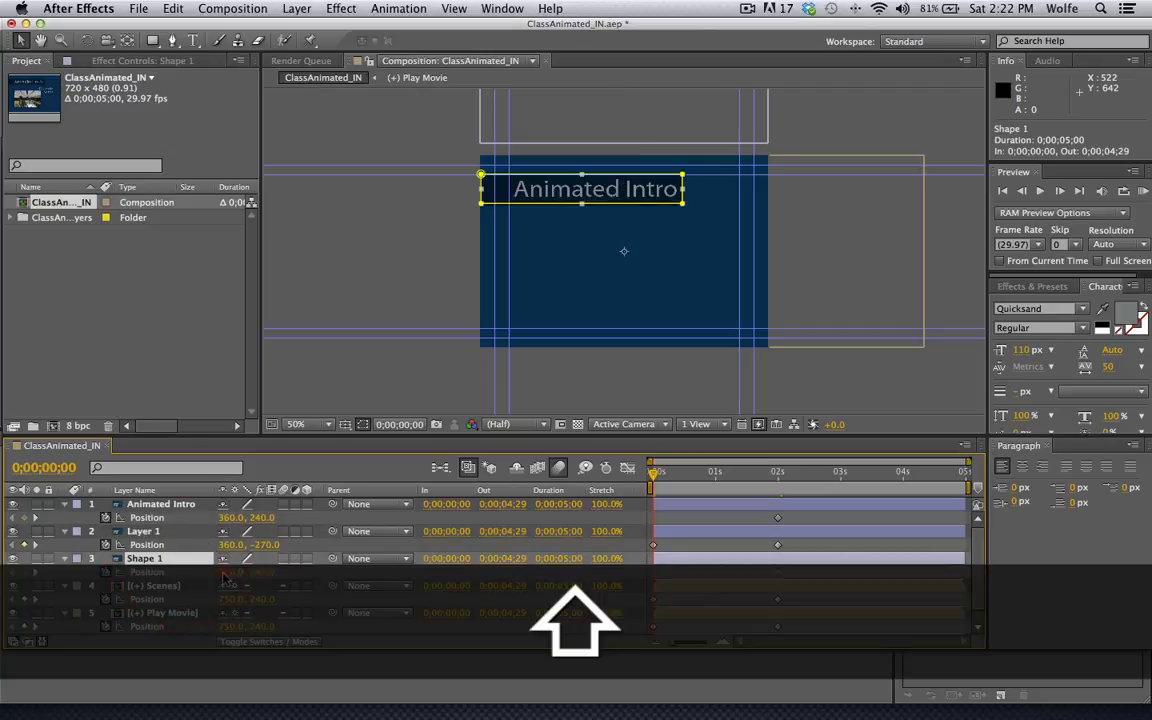
pyautogui.moveTo(225, 575); pyautogui.dragTo(182, 577)
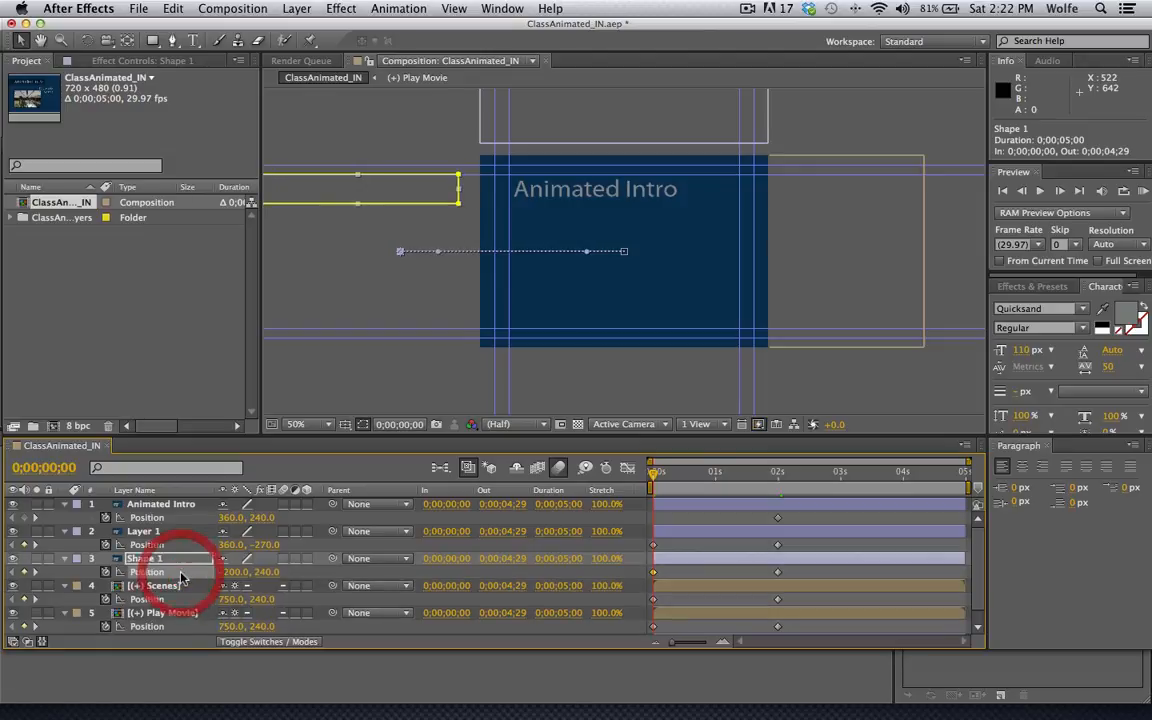
pyautogui.click(175, 506)
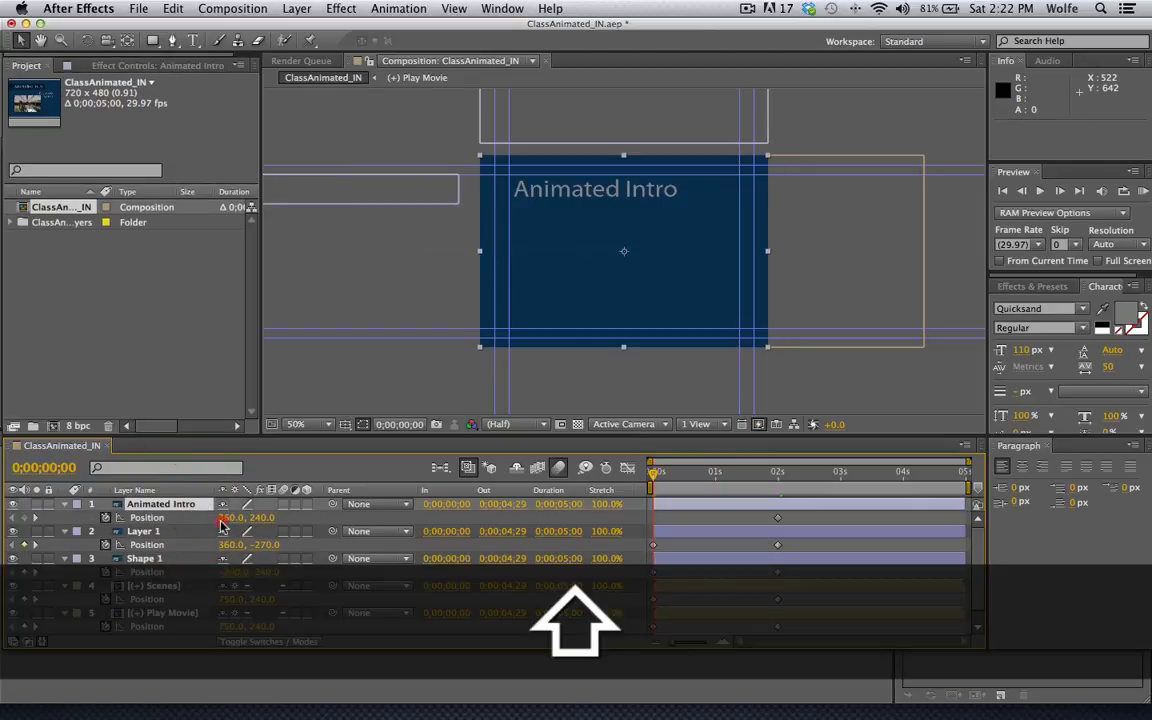
pyautogui.moveTo(221, 520); pyautogui.dragTo(186, 524)
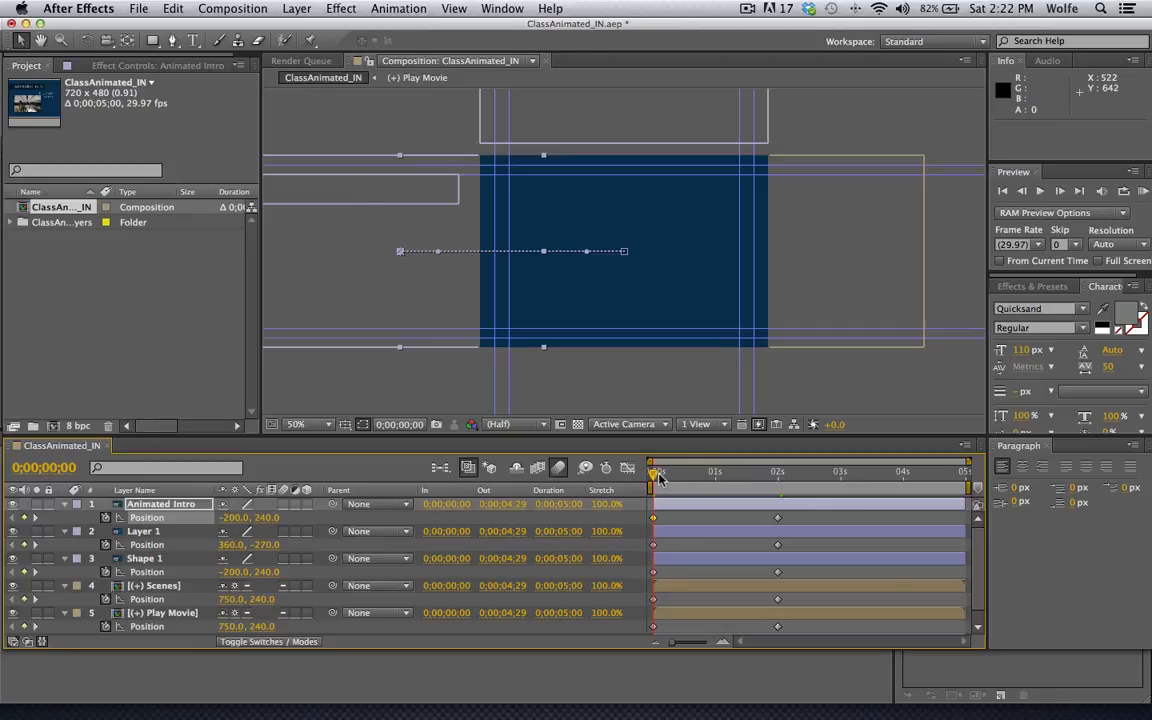
# - Move Layer 1's starting position at 0;00;00;00 below the frame and preview the animation up to its end positions
pyautogui.moveTo(658, 479); pyautogui.dragTo(632, 472)
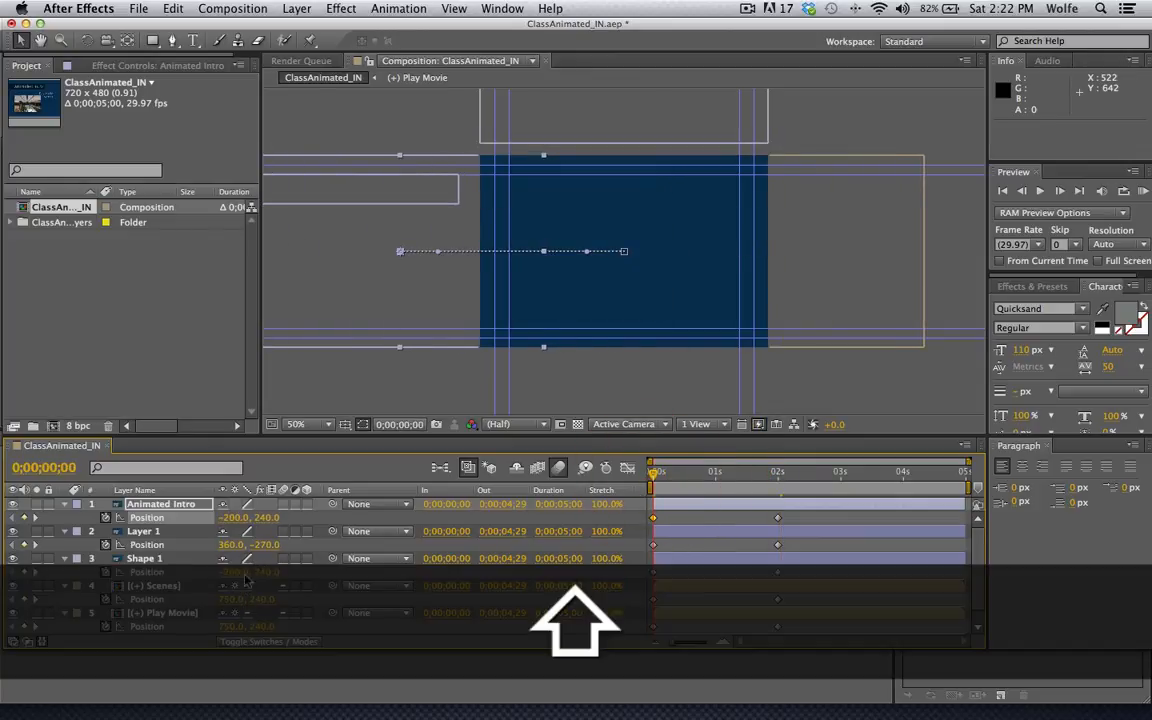
pyautogui.moveTo(247, 547); pyautogui.dragTo(327, 552)
pyautogui.moveTo(652, 472); pyautogui.dragTo(778, 476)
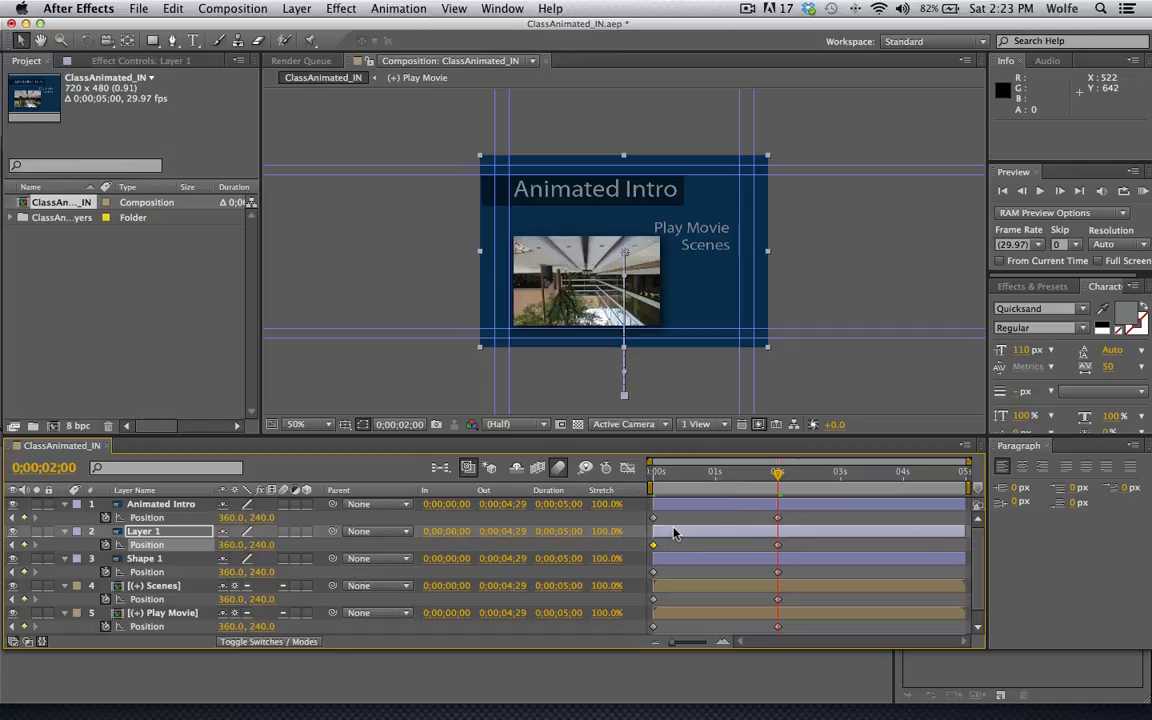
pyautogui.click(1143, 191)
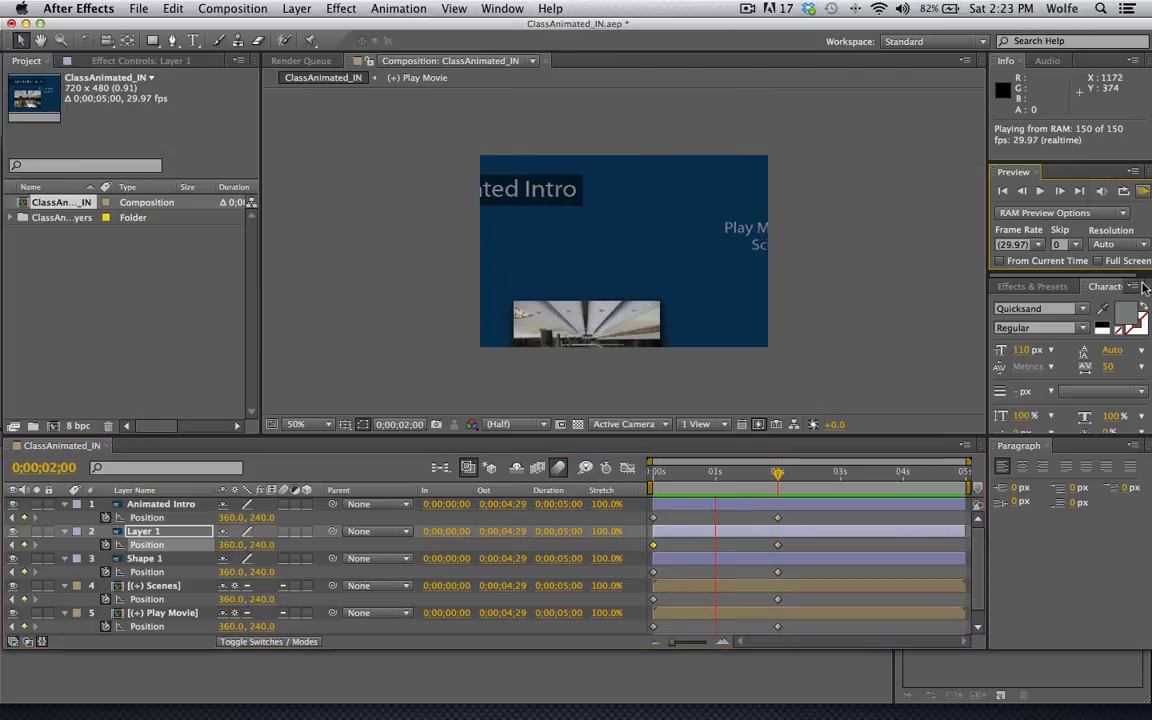
pyautogui.click(1143, 193)
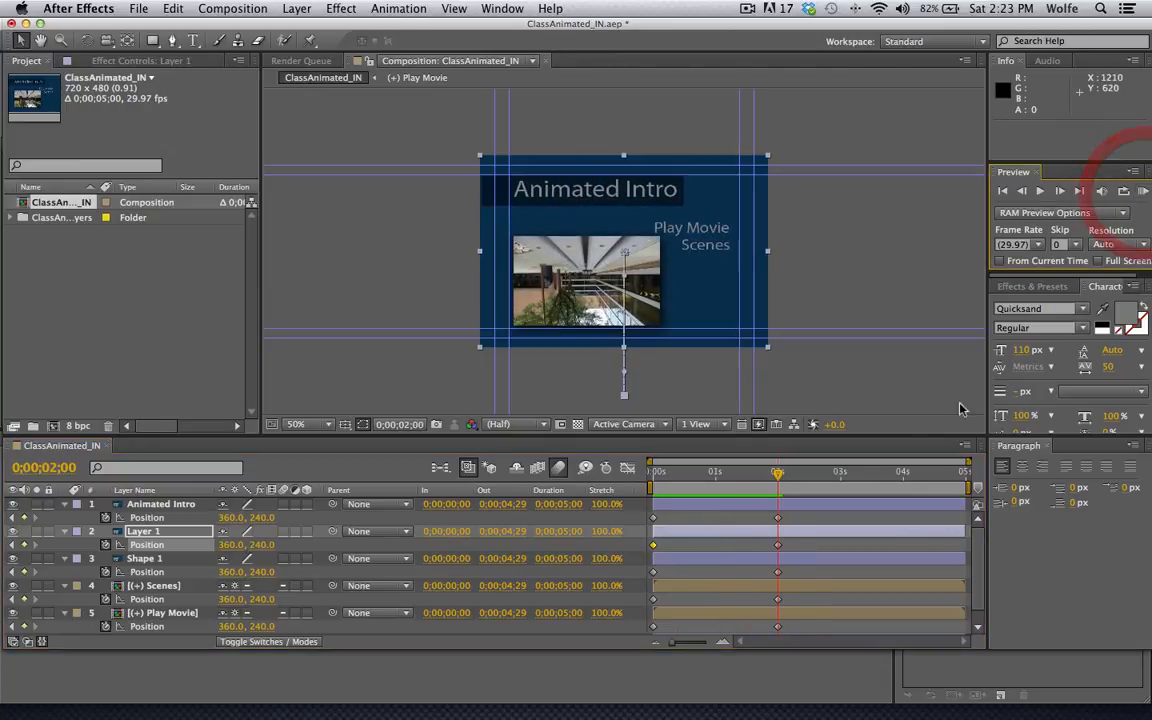
# - Move the 0;00;02;00 Position keyframes of all five layers to about 0;00;00;29 and preview the faster animation
pyautogui.moveTo(764, 516); pyautogui.dragTo(805, 633)
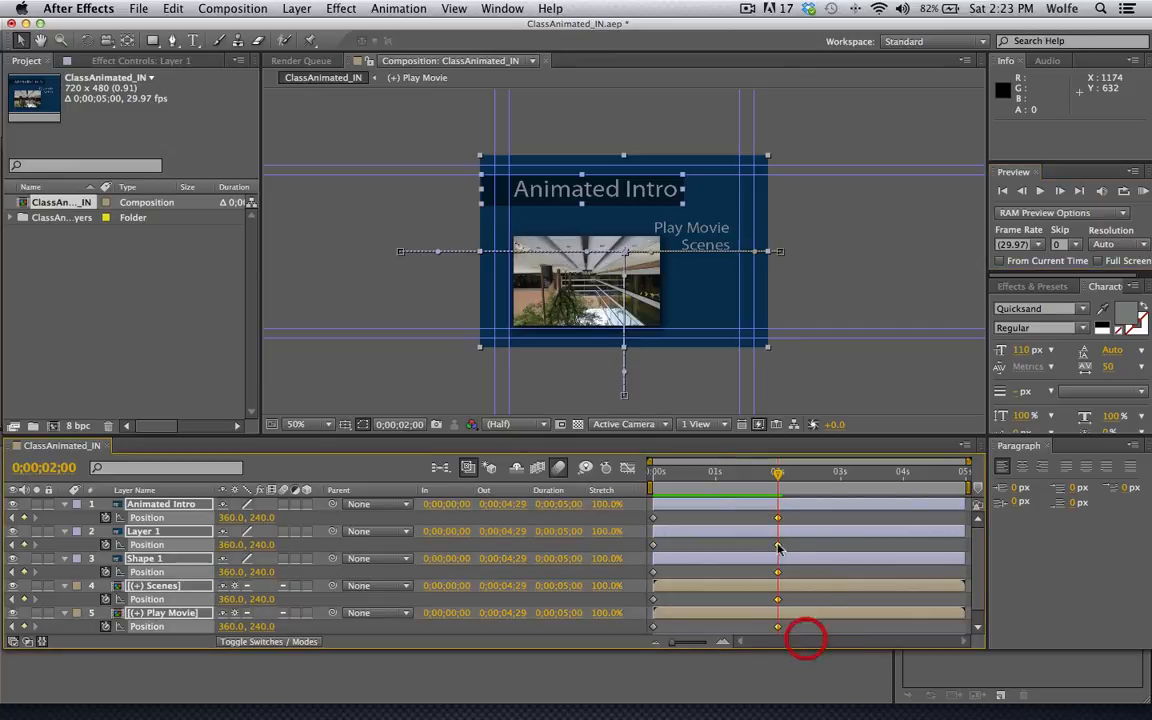
pyautogui.moveTo(778, 518); pyautogui.dragTo(714, 515)
pyautogui.click(1142, 191)
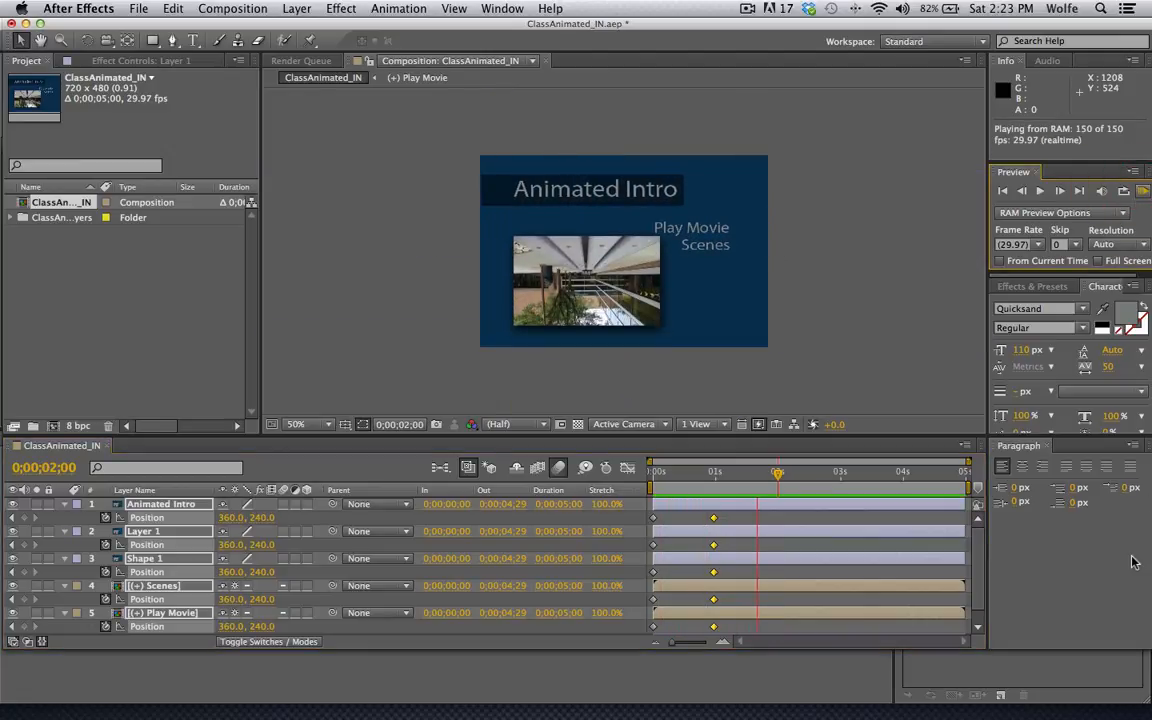
pyautogui.click(1142, 191)
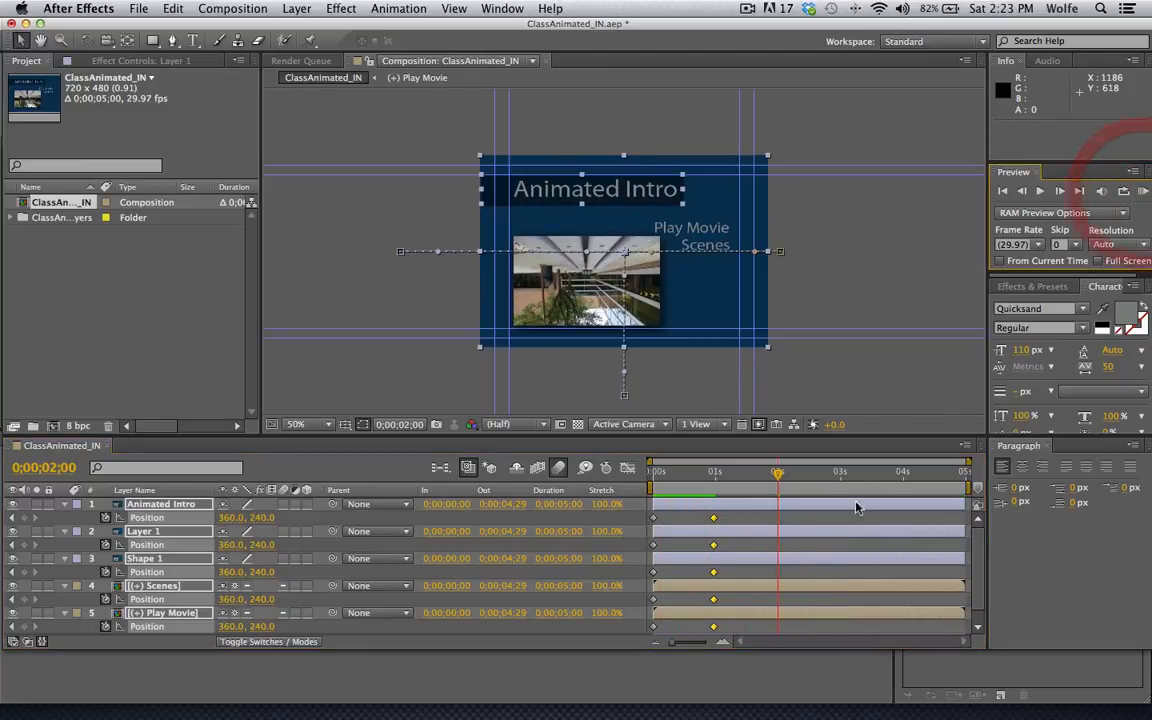
# - Shorten the work area to end at 0;00;01;04, a few frames past the last keyframes, and trim the composition to it
pyautogui.click(775, 476)
pyautogui.moveTo(775, 476); pyautogui.dragTo(713, 473)
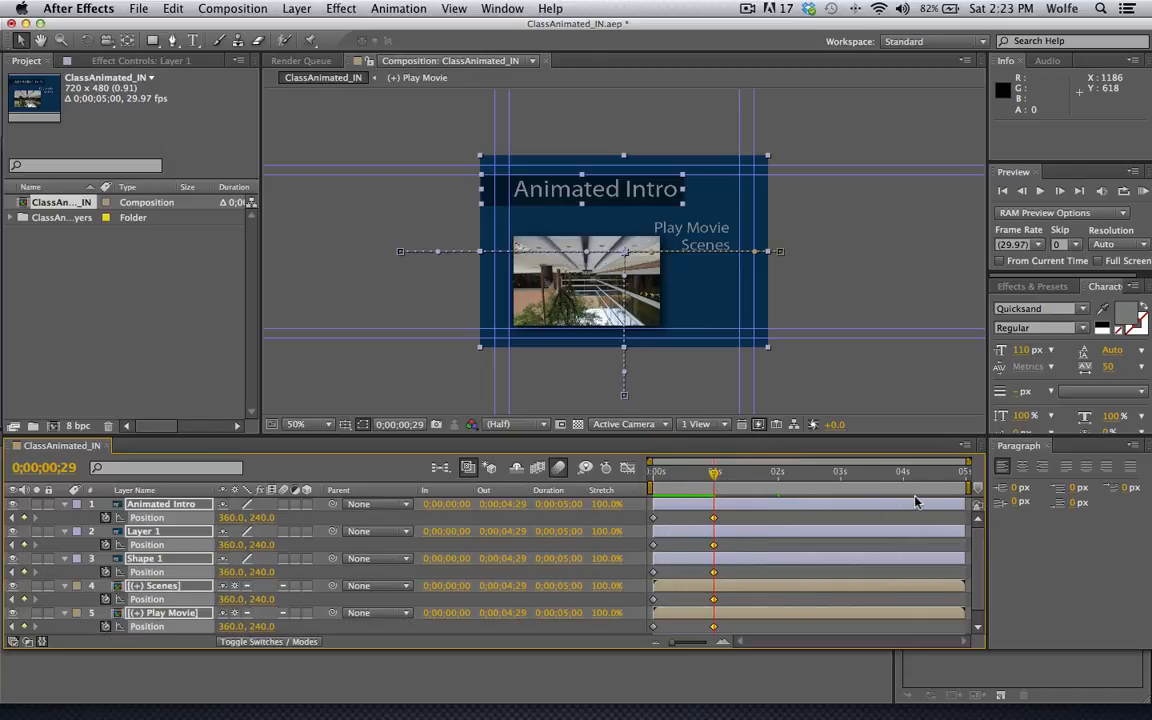
pyautogui.moveTo(967, 489); pyautogui.dragTo(792, 492)
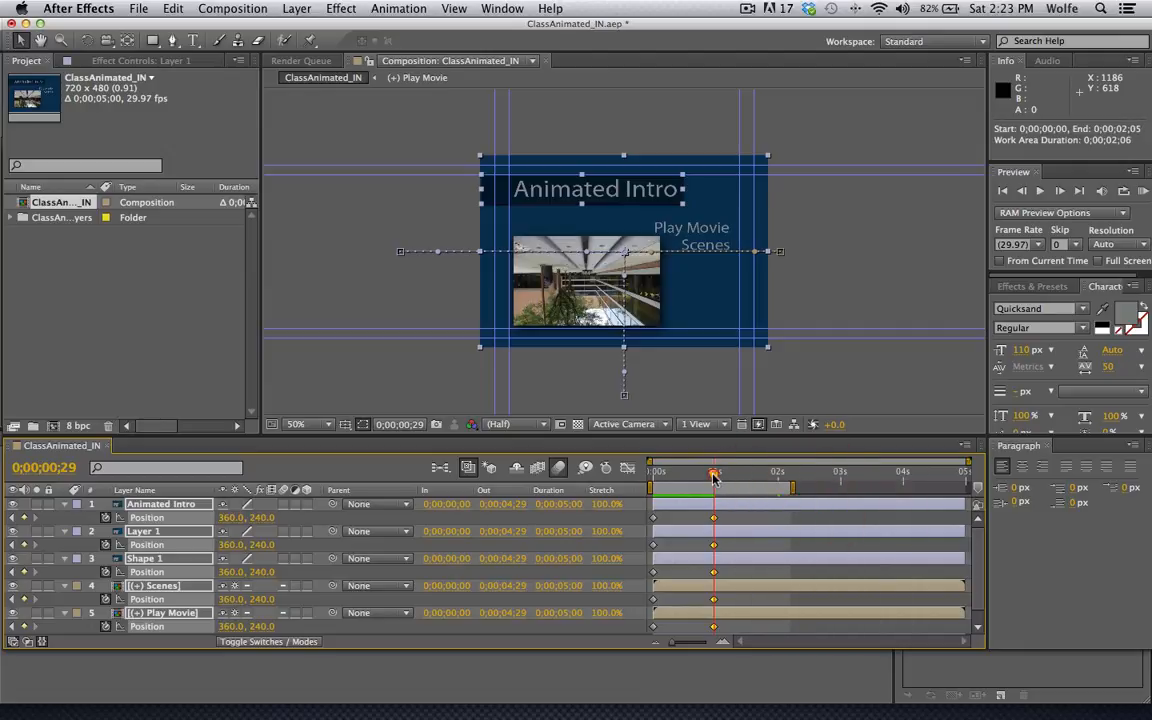
pyautogui.click(1060, 191)
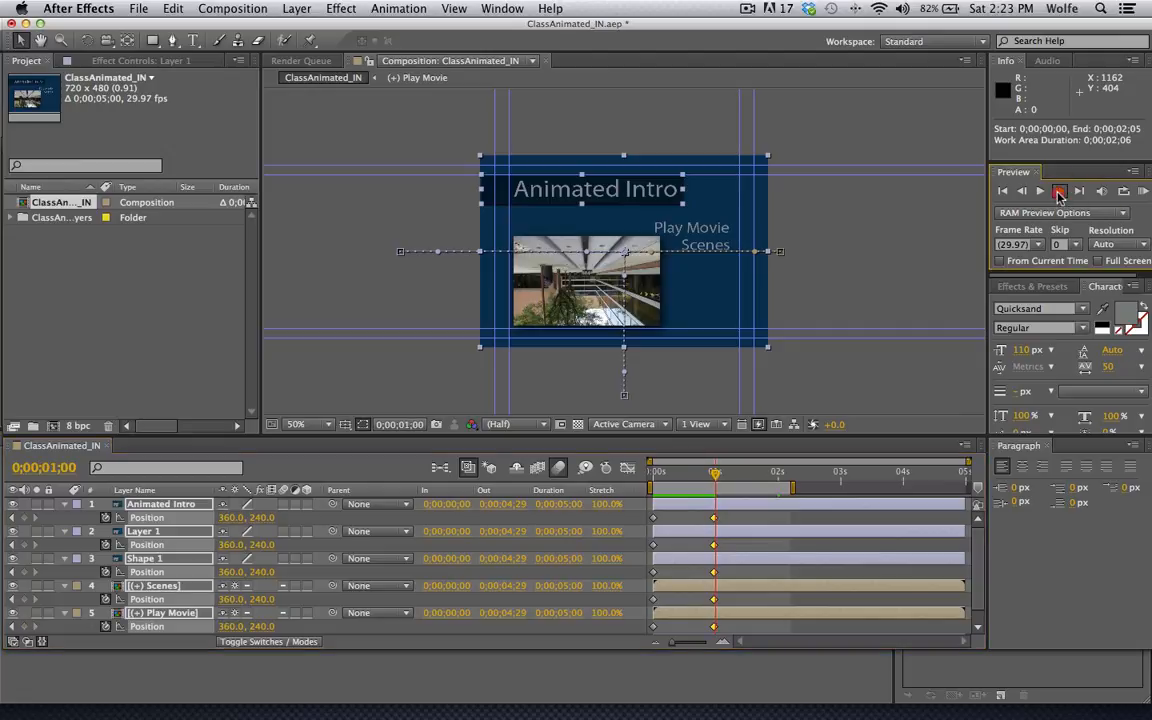
pyautogui.click(1060, 191)
pyautogui.click(1060, 191)
pyautogui.click(1060, 191)
pyautogui.click(1060, 191)
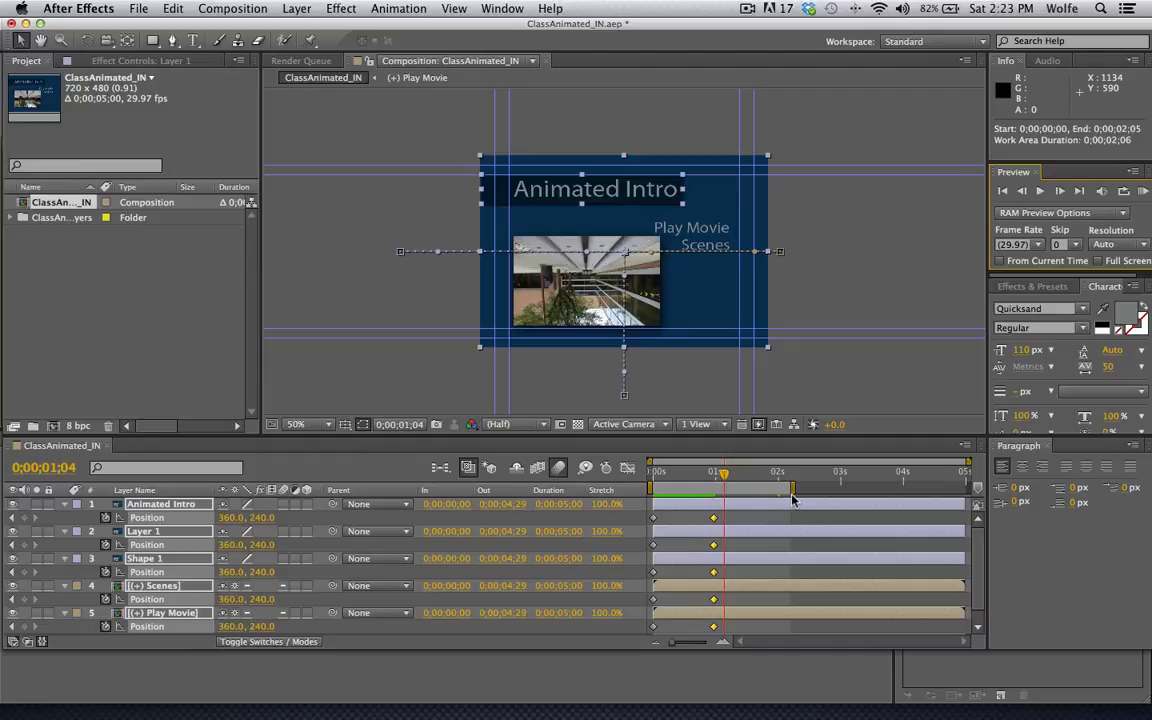
pyautogui.moveTo(790, 493); pyautogui.dragTo(727, 503)
pyautogui.rightClick(720, 488)
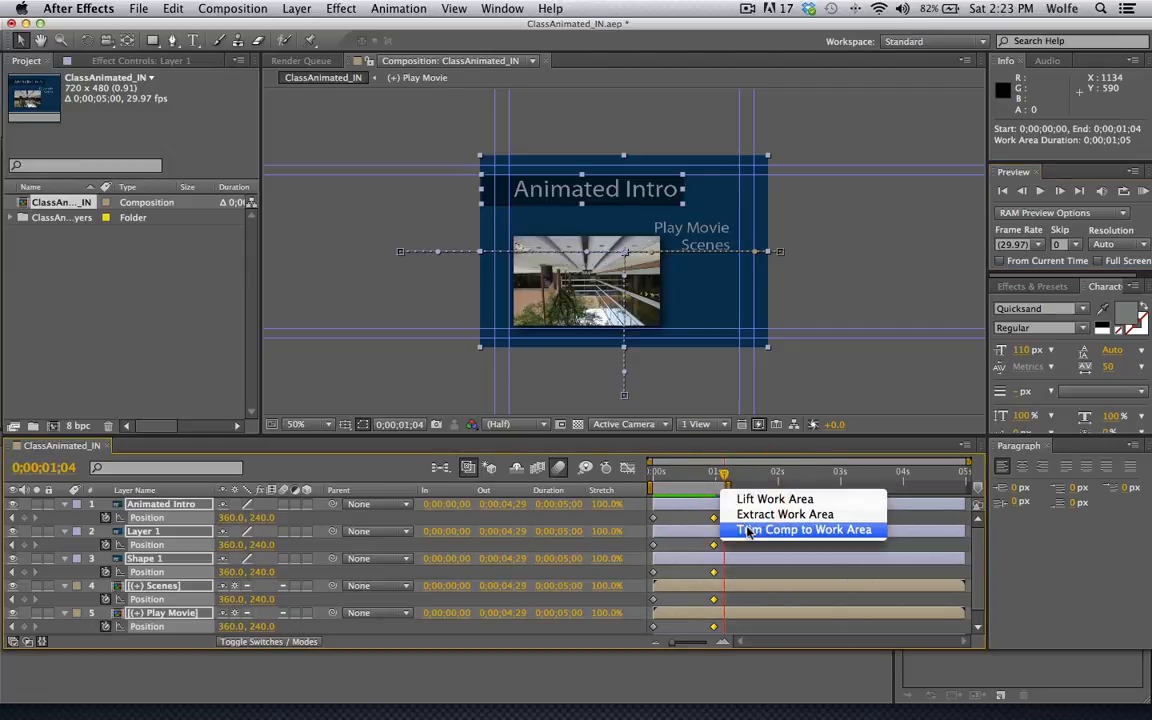
pyautogui.click(748, 530)
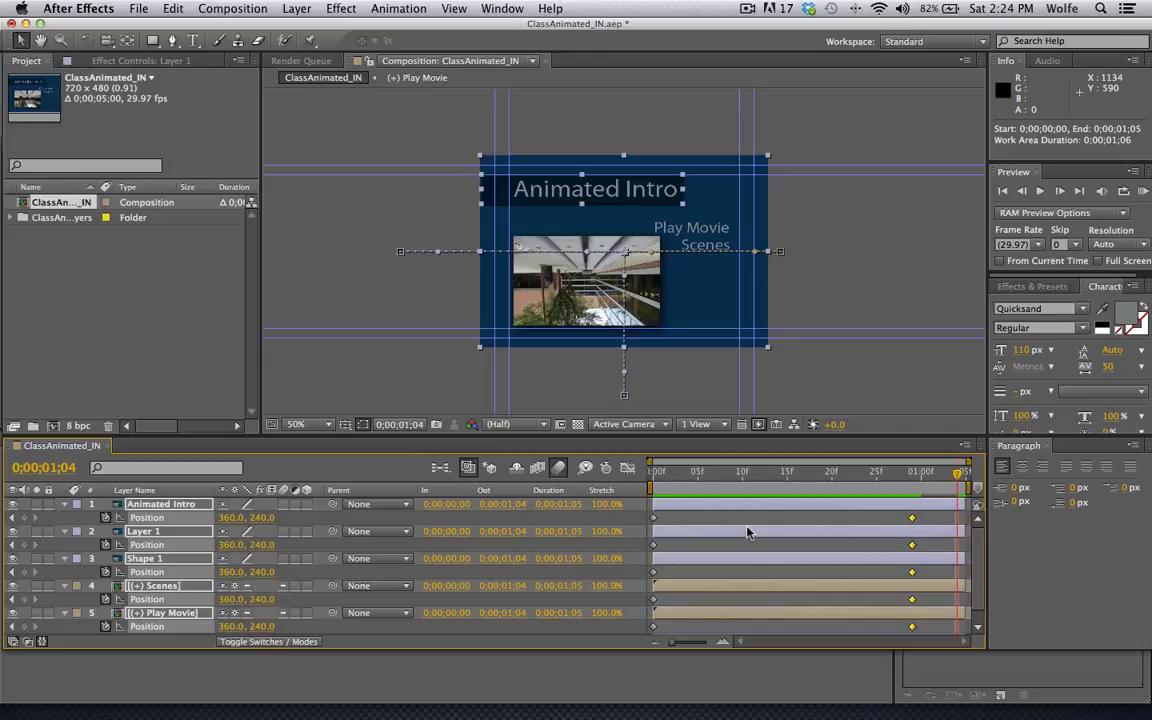
# - Review the Lossless output module settings of the queued ClassAnimated_IN render without changing them
pyautogui.click(298, 61)
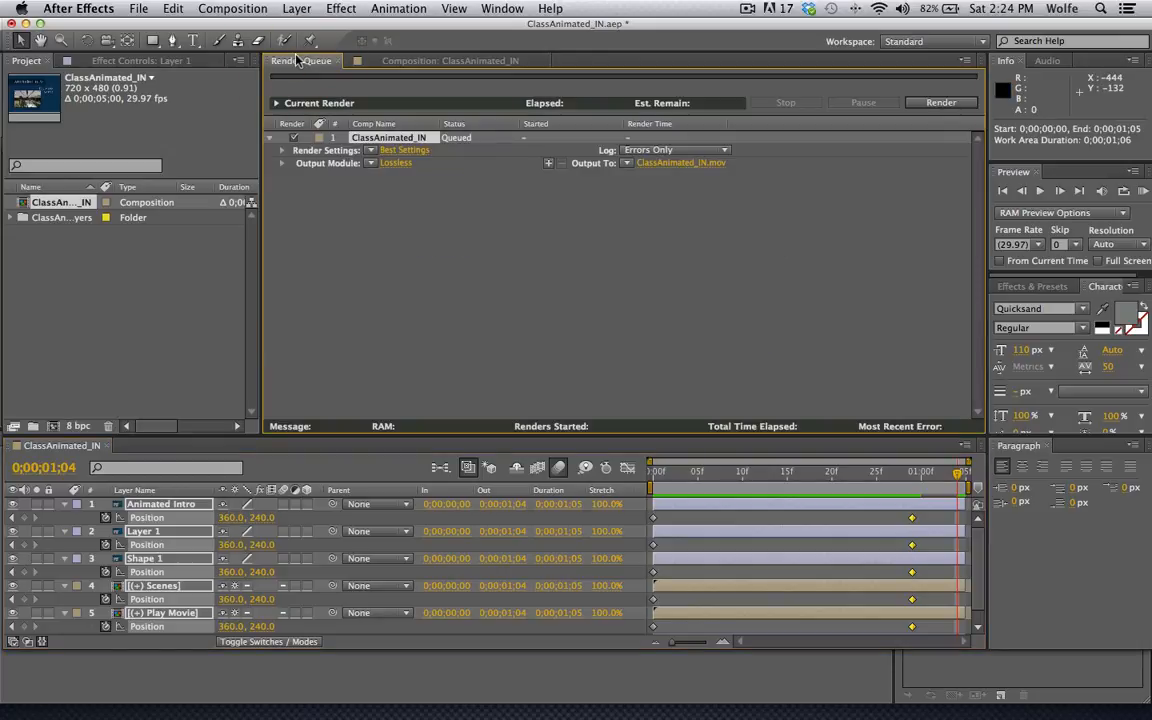
pyautogui.click(393, 164)
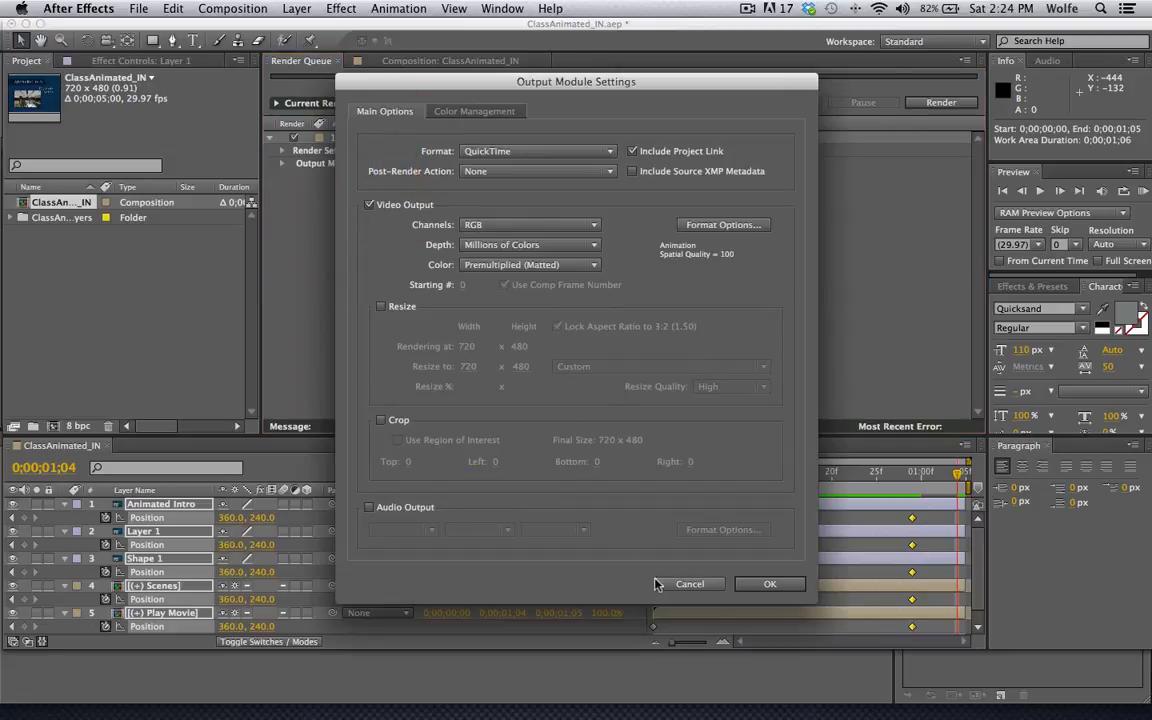
pyautogui.click(657, 584)
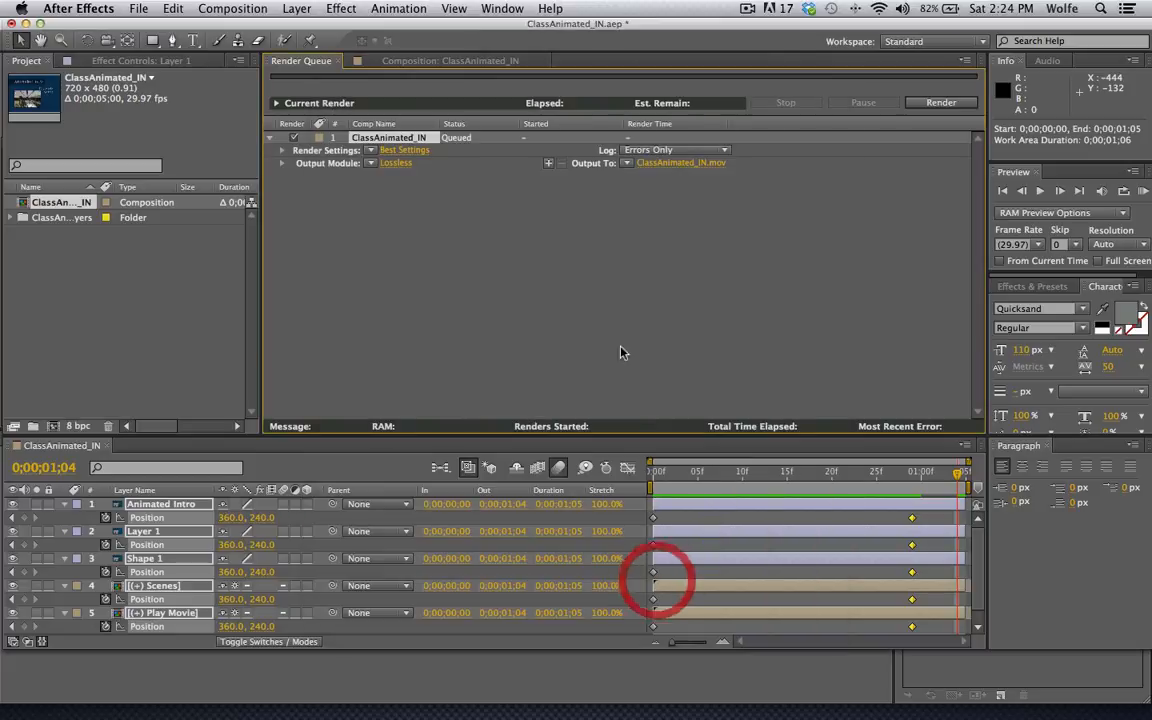
# - Set the render output to a QuickTime movie named ClassAnimated_IN in the ClassAnimateIntro folder and render the composition
pyautogui.click(668, 165)
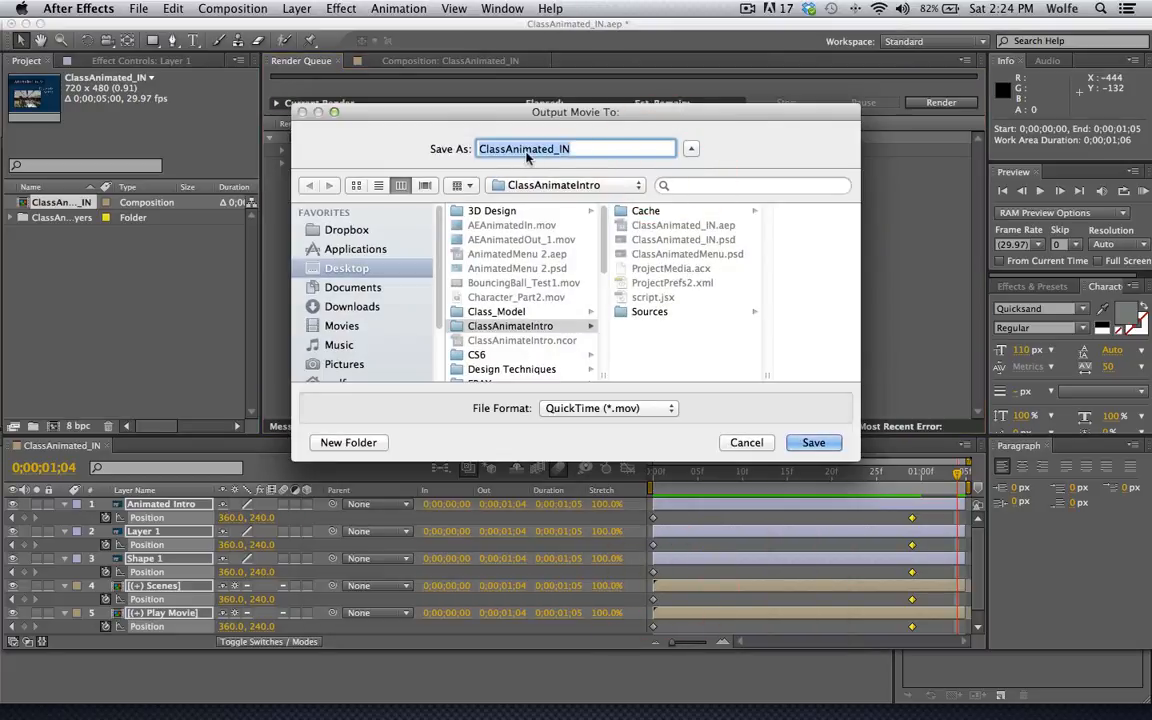
pyautogui.click(562, 149)
pyautogui.click(812, 443)
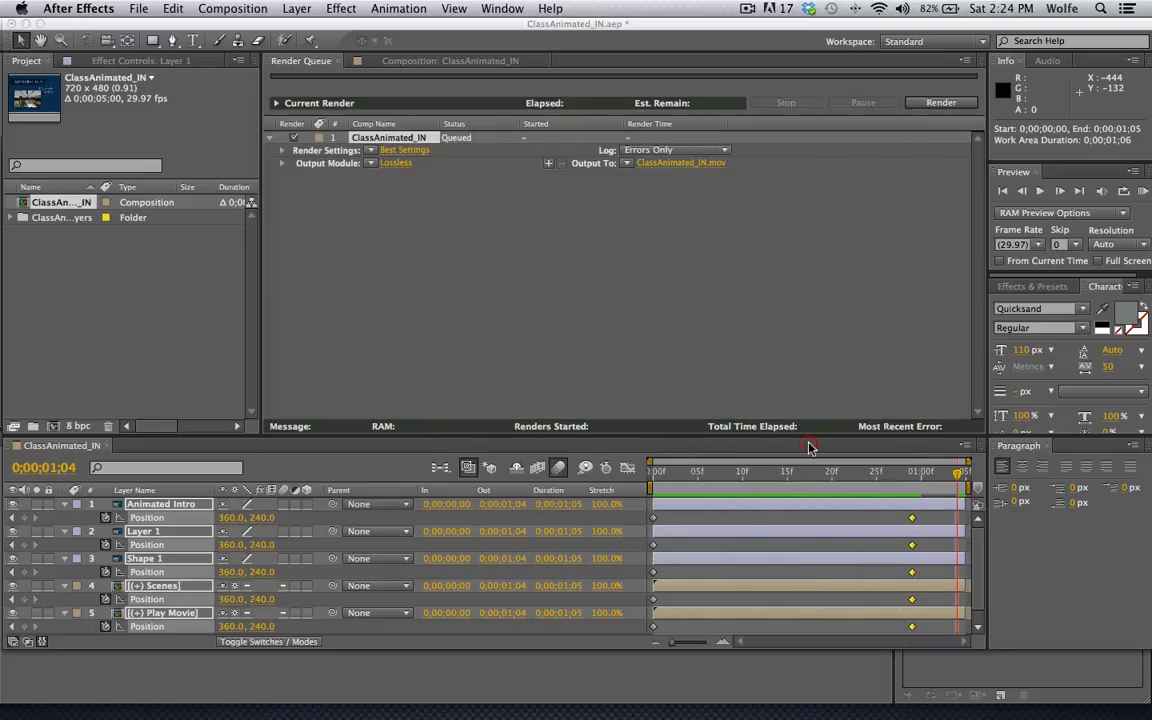
pyautogui.click(940, 103)
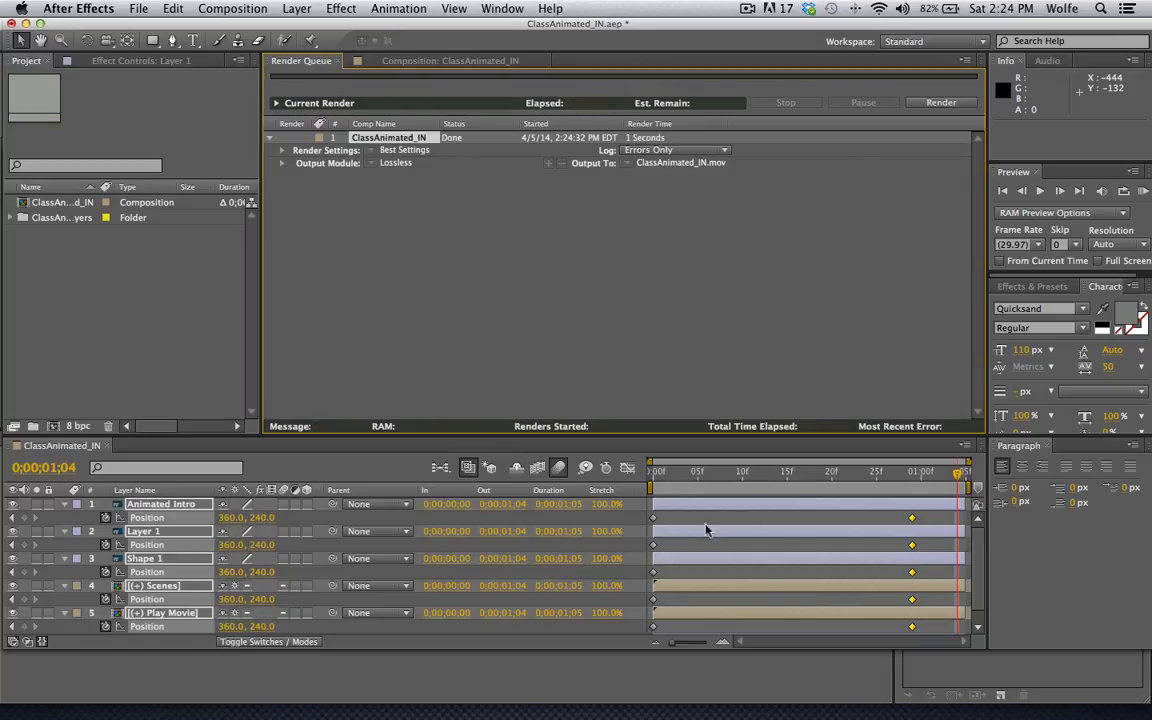
# - Switch to Encore and import ClassAnimated_IN.mov from the ClassAnimateIntro folder on the Desktop as an asset, previewing it before import
pyautogui.moveTo(948, 716)
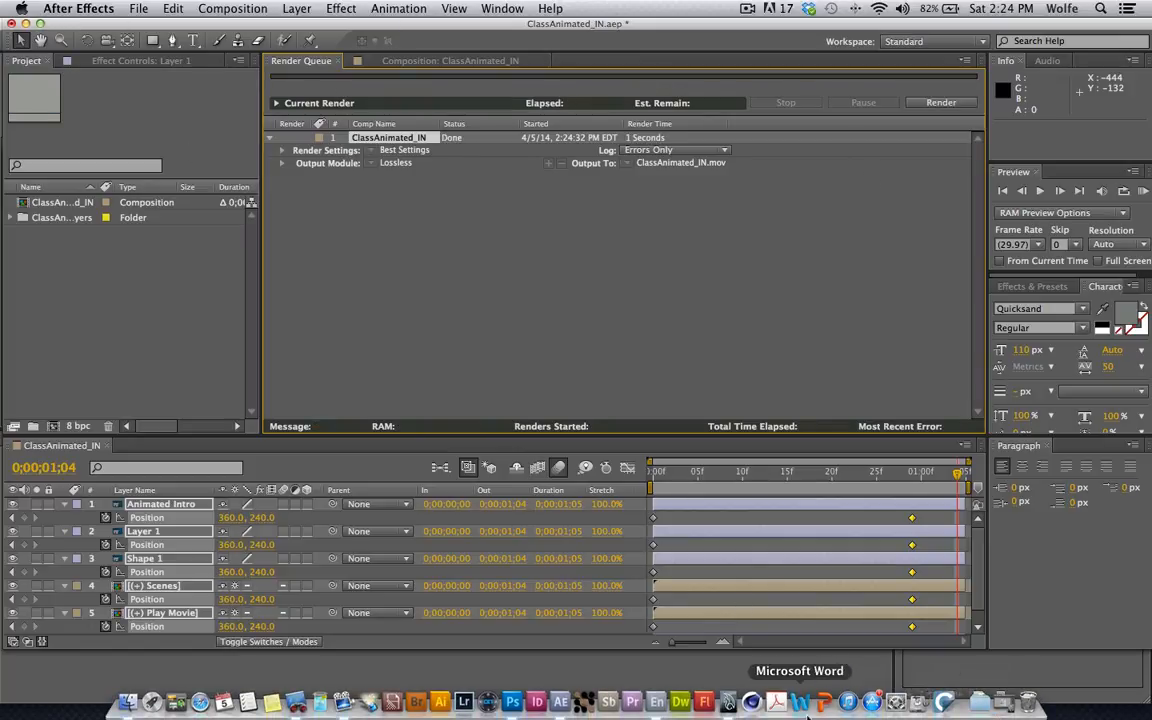
pyautogui.click(655, 704)
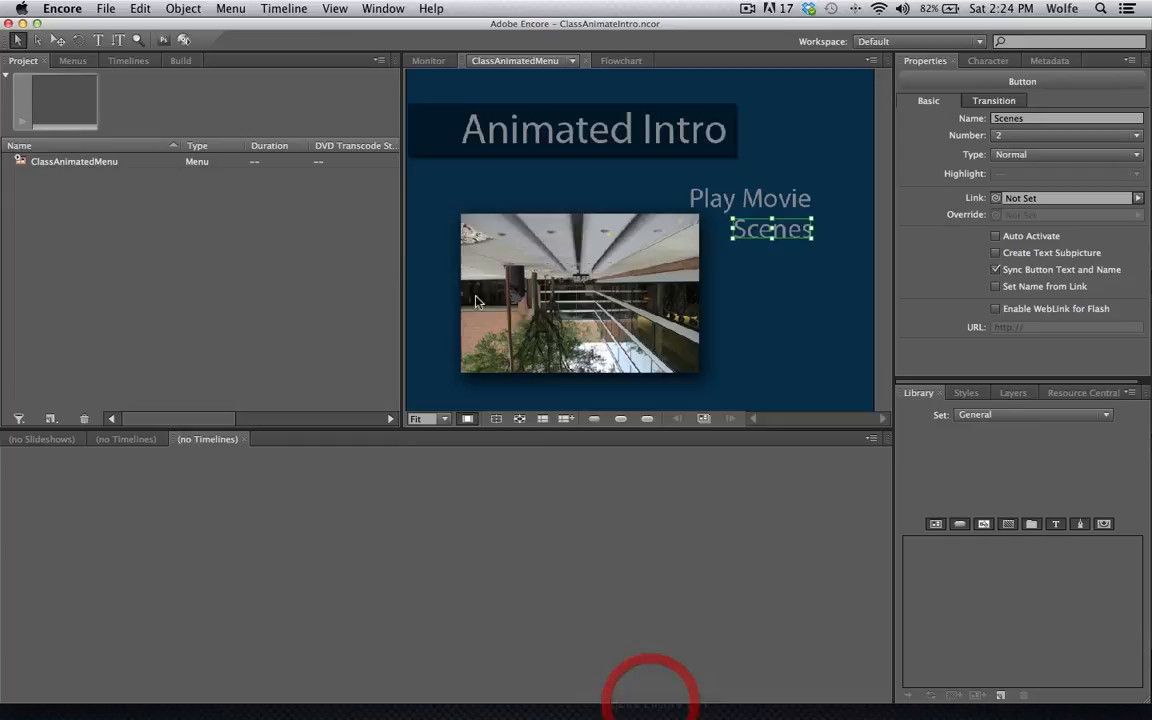
pyautogui.click(158, 236)
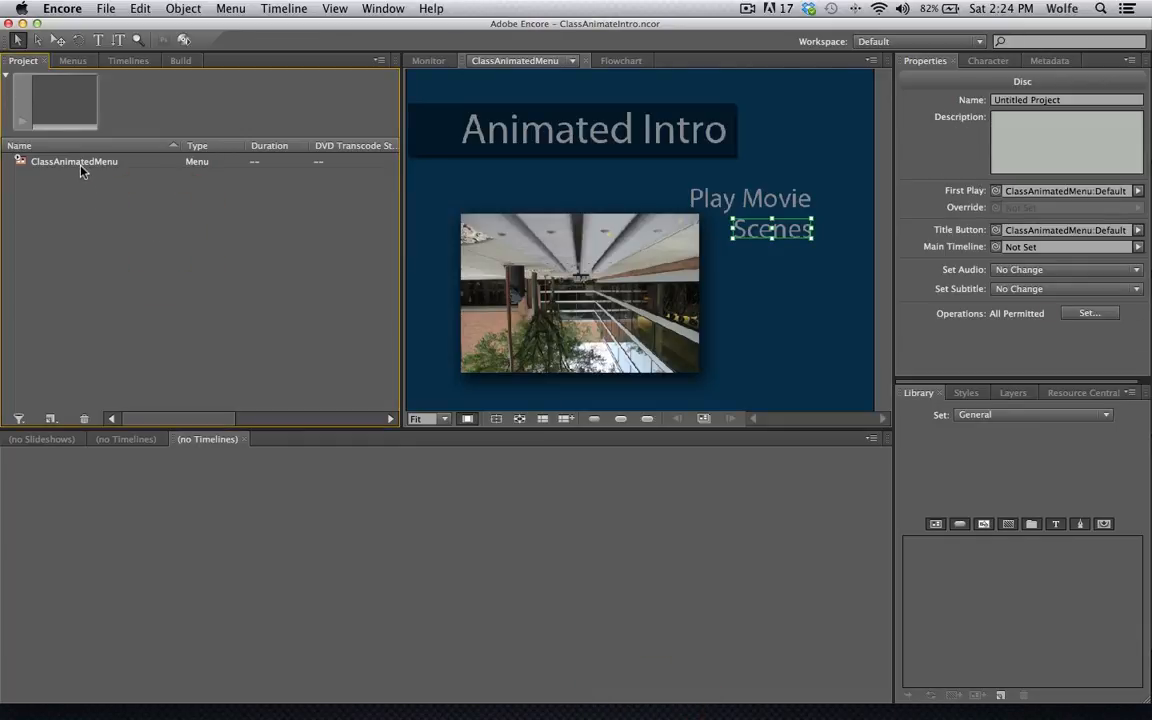
pyautogui.doubleClick(134, 247)
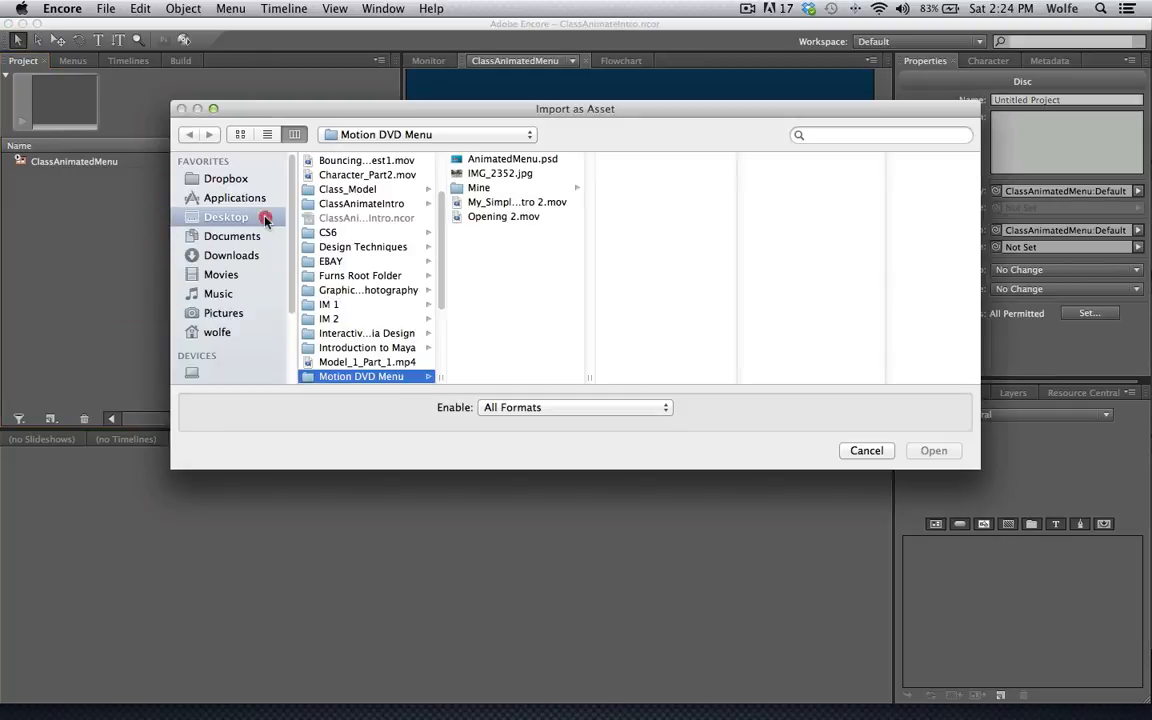
pyautogui.click(228, 218)
pyautogui.click(360, 274)
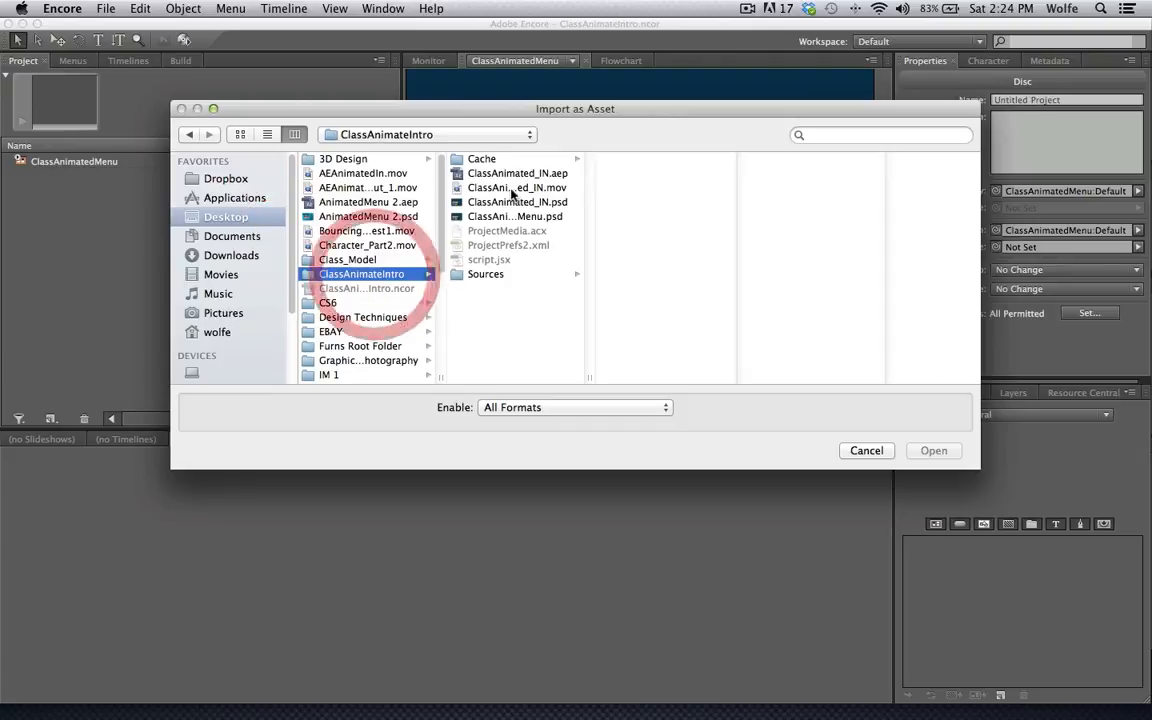
pyautogui.click(510, 188)
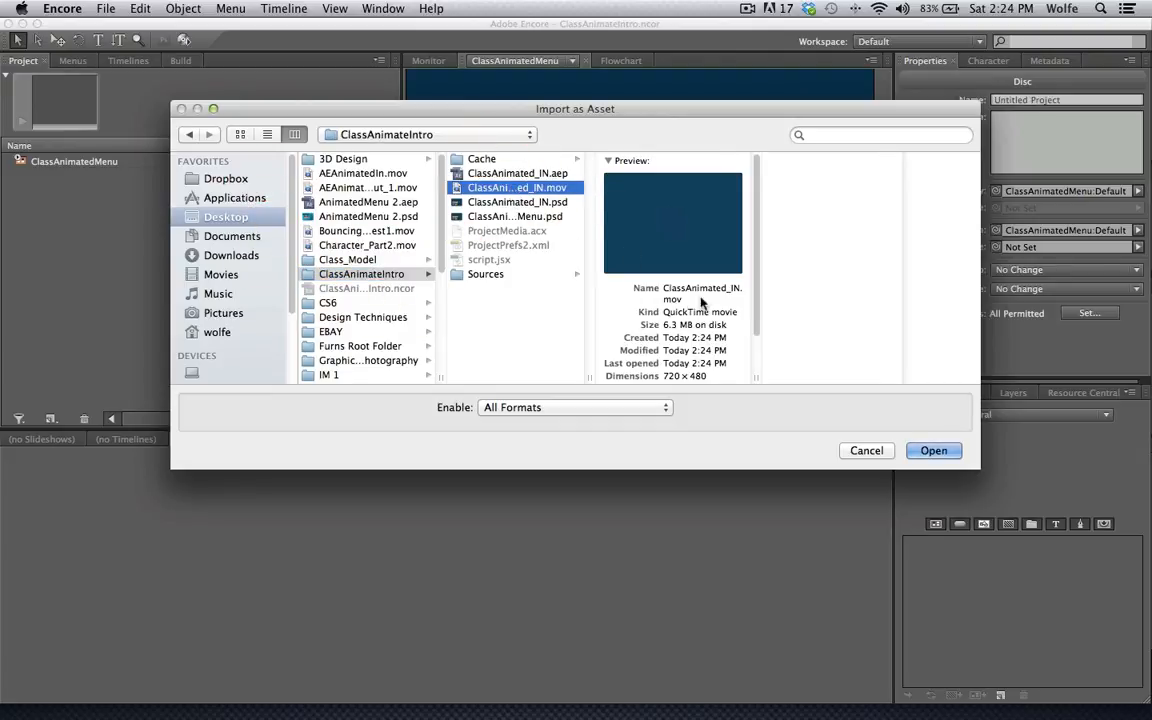
pyautogui.click(676, 220)
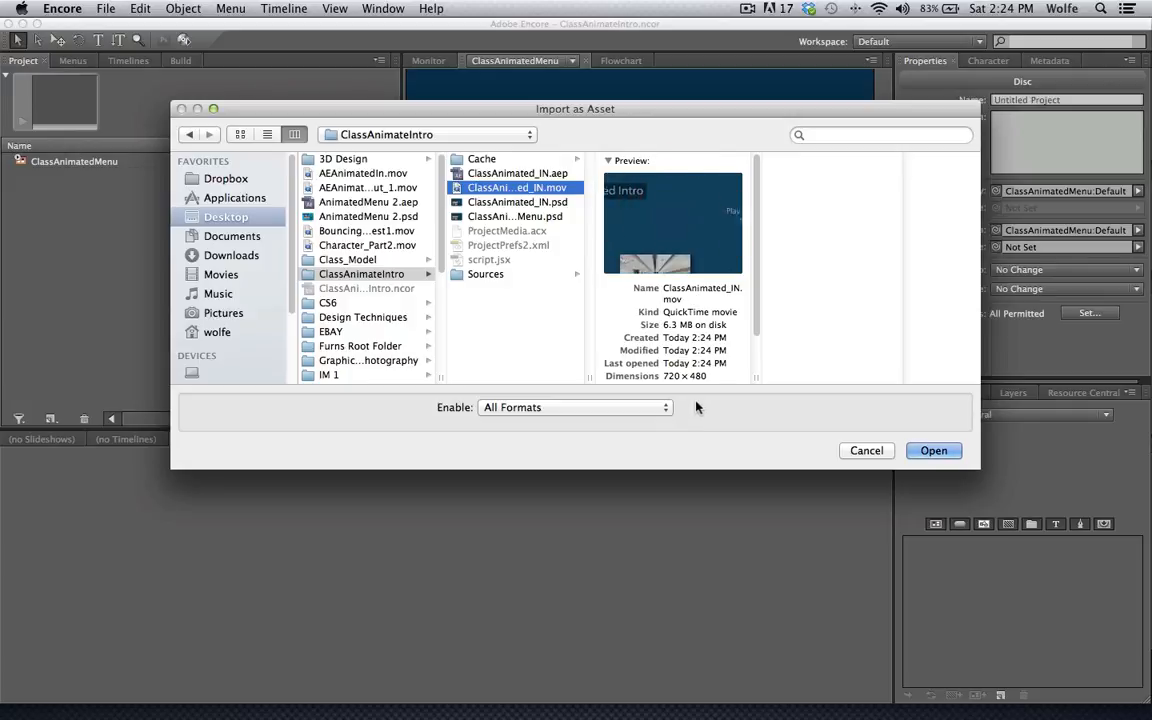
pyautogui.click(933, 450)
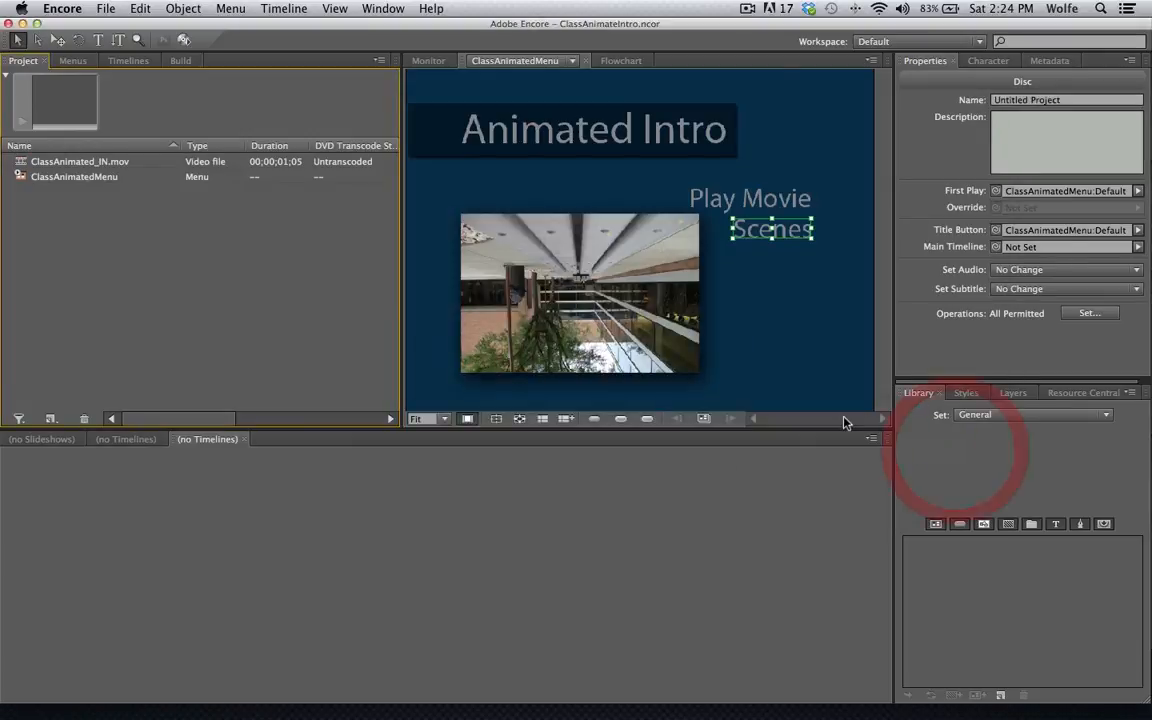
pyautogui.click(748, 9)
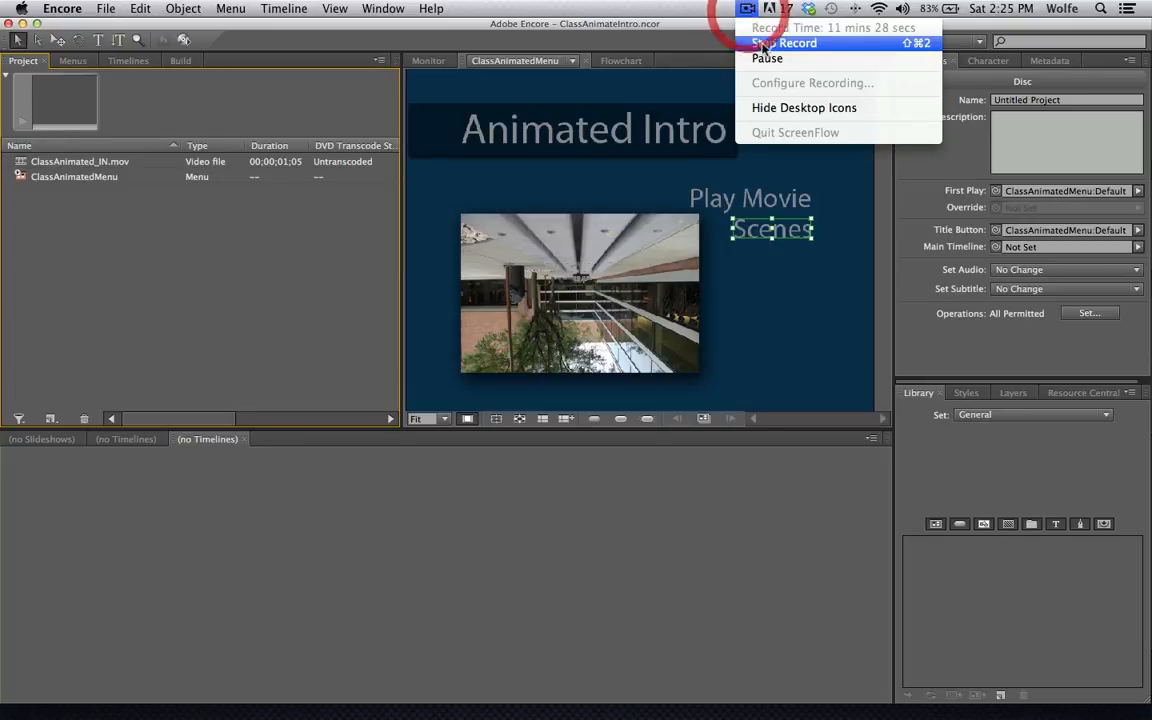
pyautogui.click(766, 58)
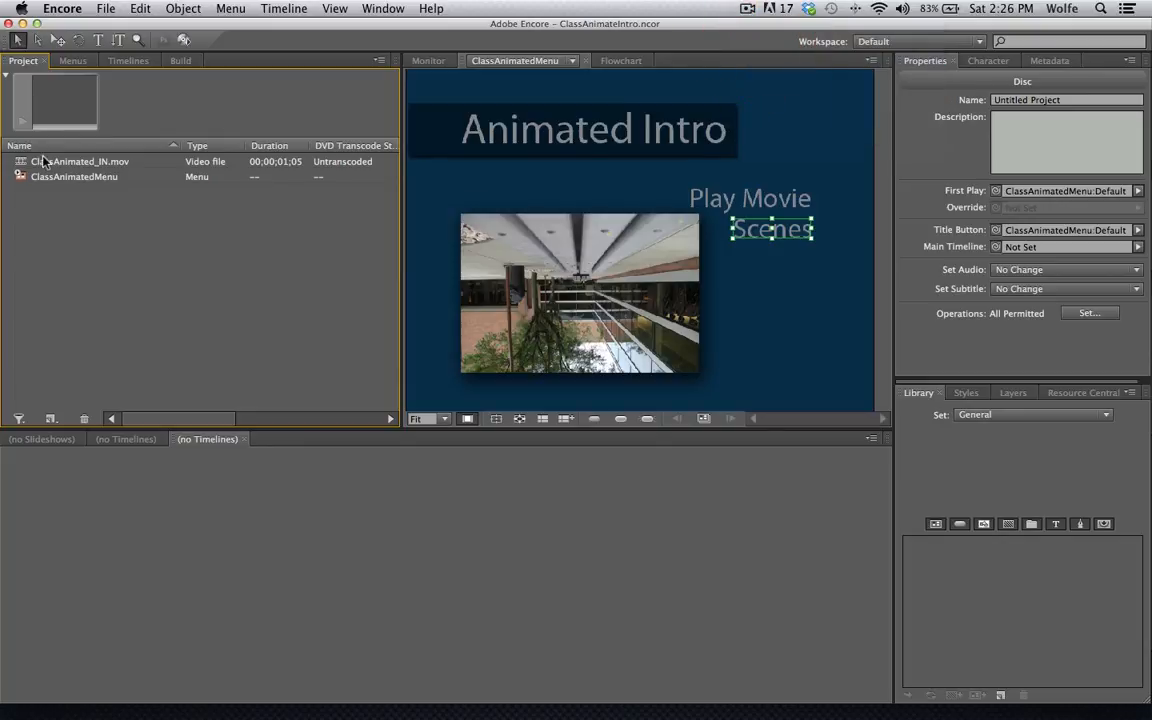
# - Create a new timeline from the imported ClassAnimated_IN.mov asset
pyautogui.click(43, 163)
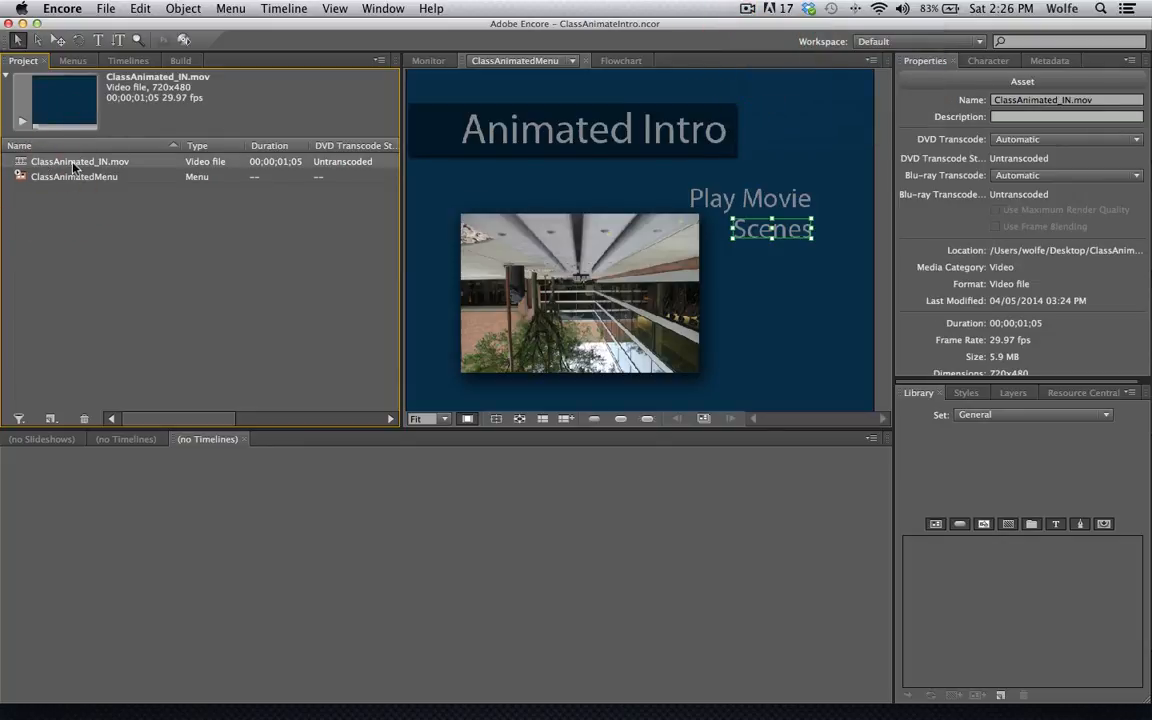
pyautogui.click(73, 167)
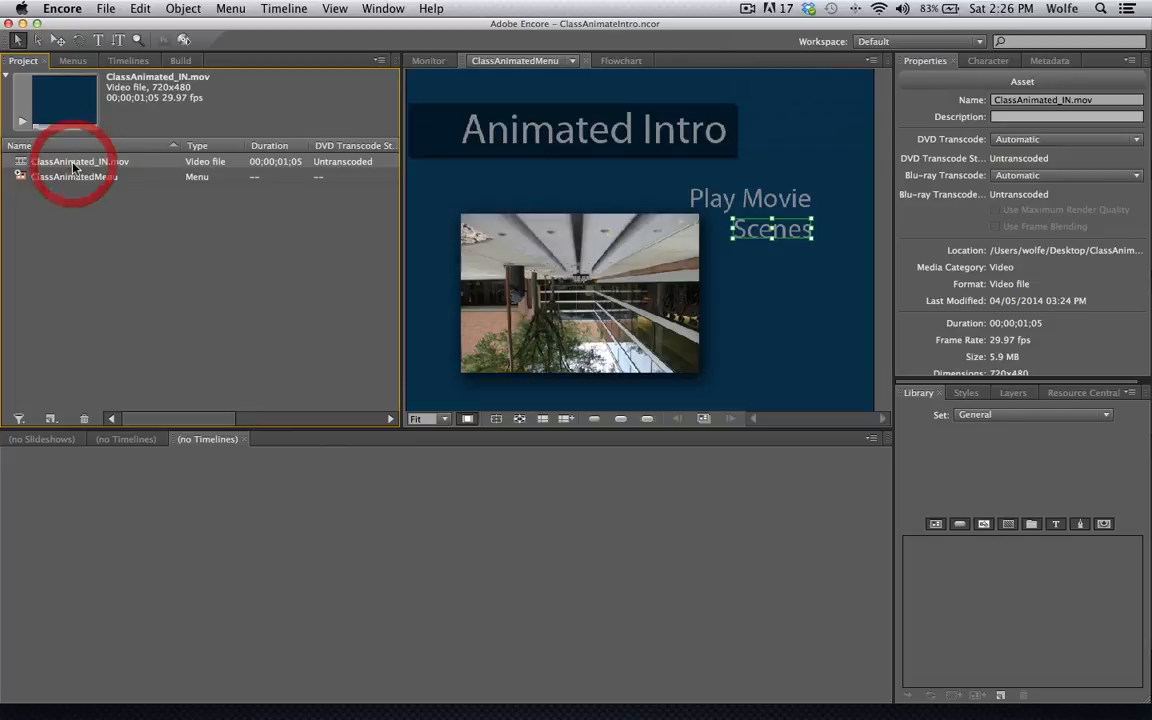
pyautogui.click(50, 418)
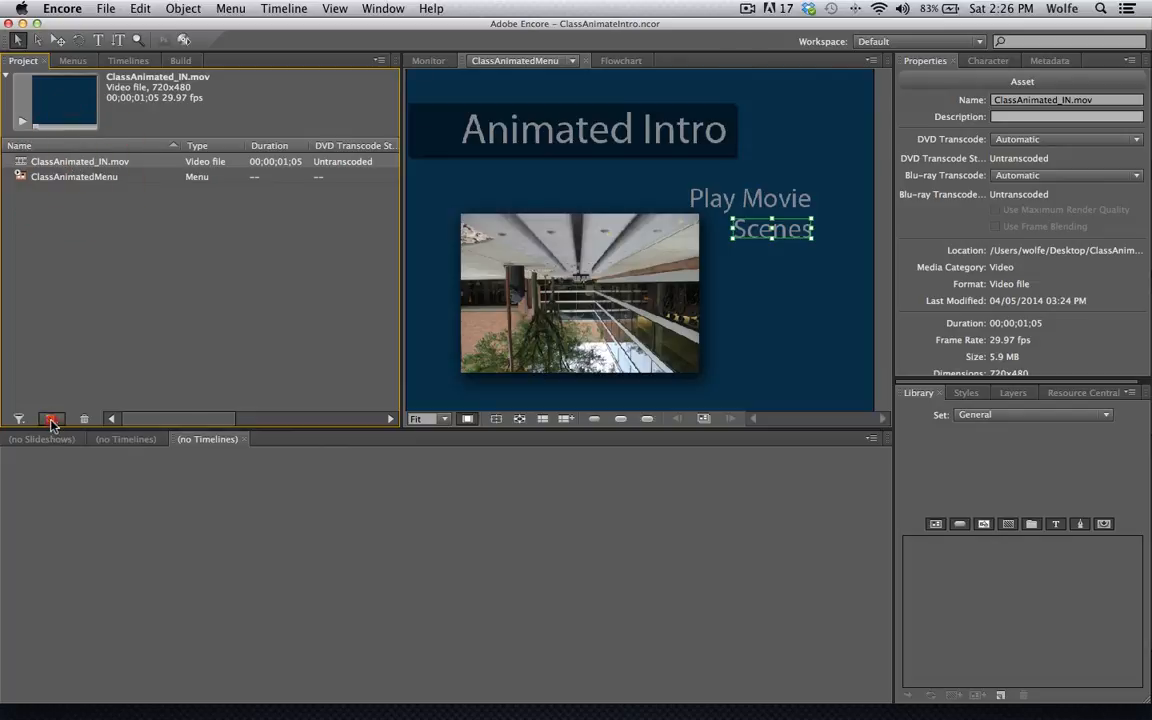
pyautogui.click(73, 497)
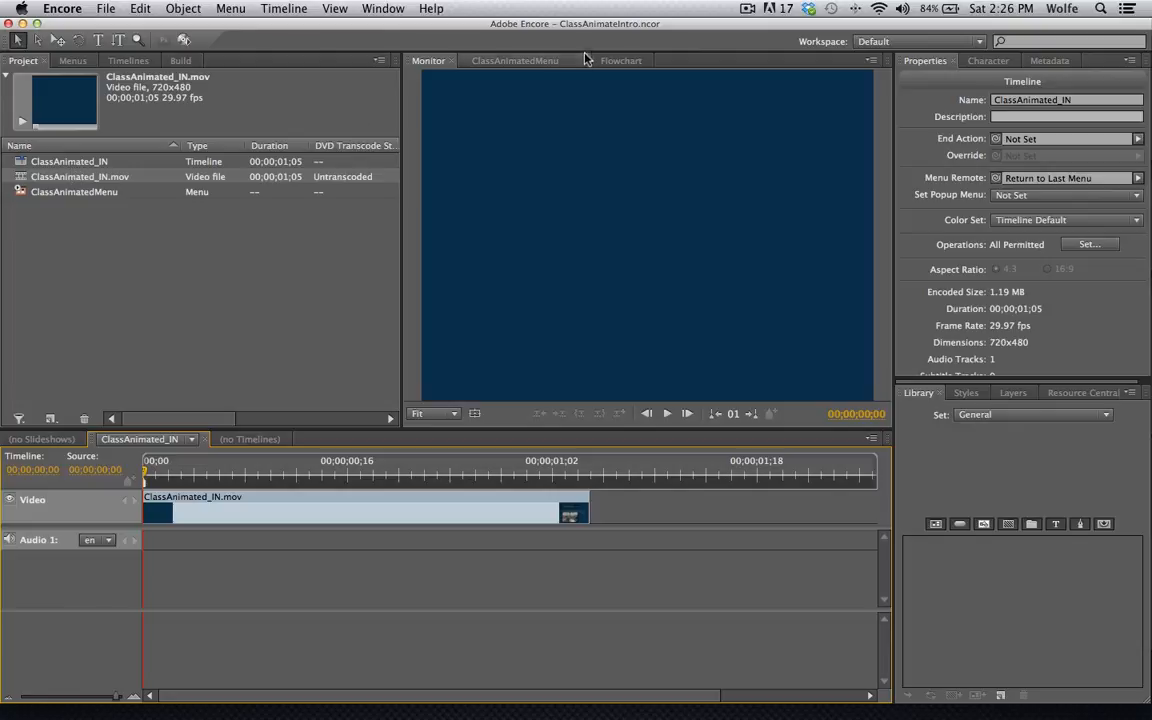
pyautogui.click(748, 9)
pyautogui.click(767, 58)
# - Set the ClassAnimated_IN timeline as First Play and scrub through it to 00;00;01;00 to check the intro animation
pyautogui.click(57, 161)
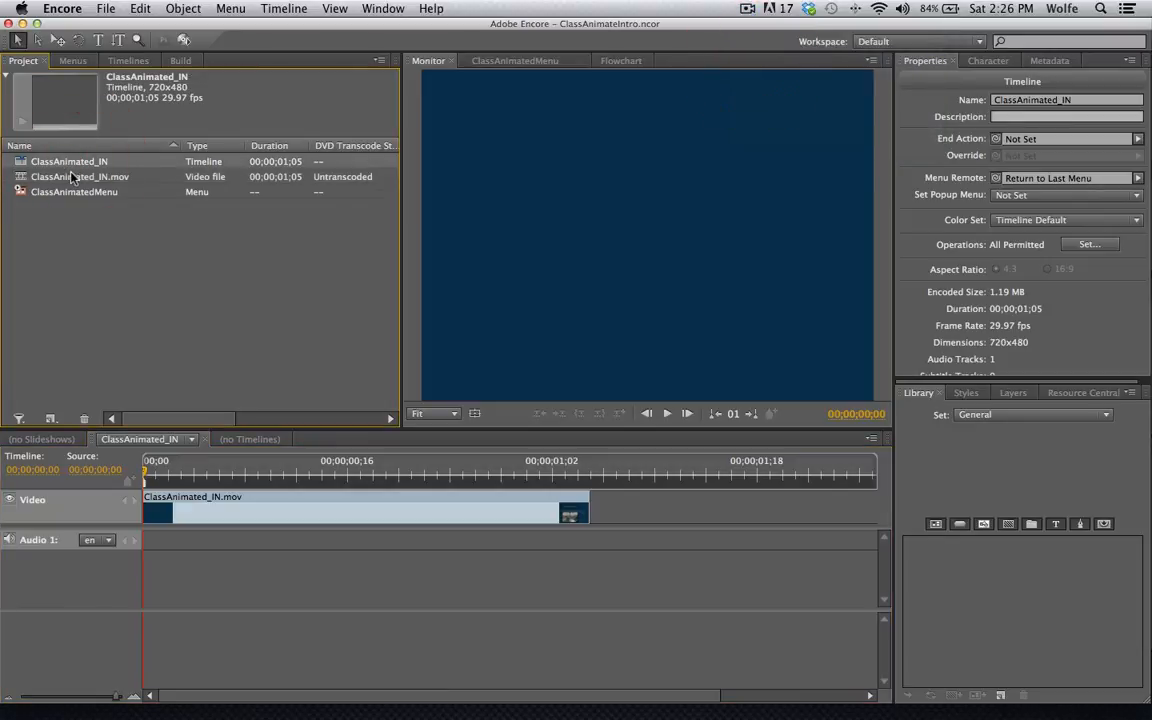
pyautogui.rightClick(68, 162)
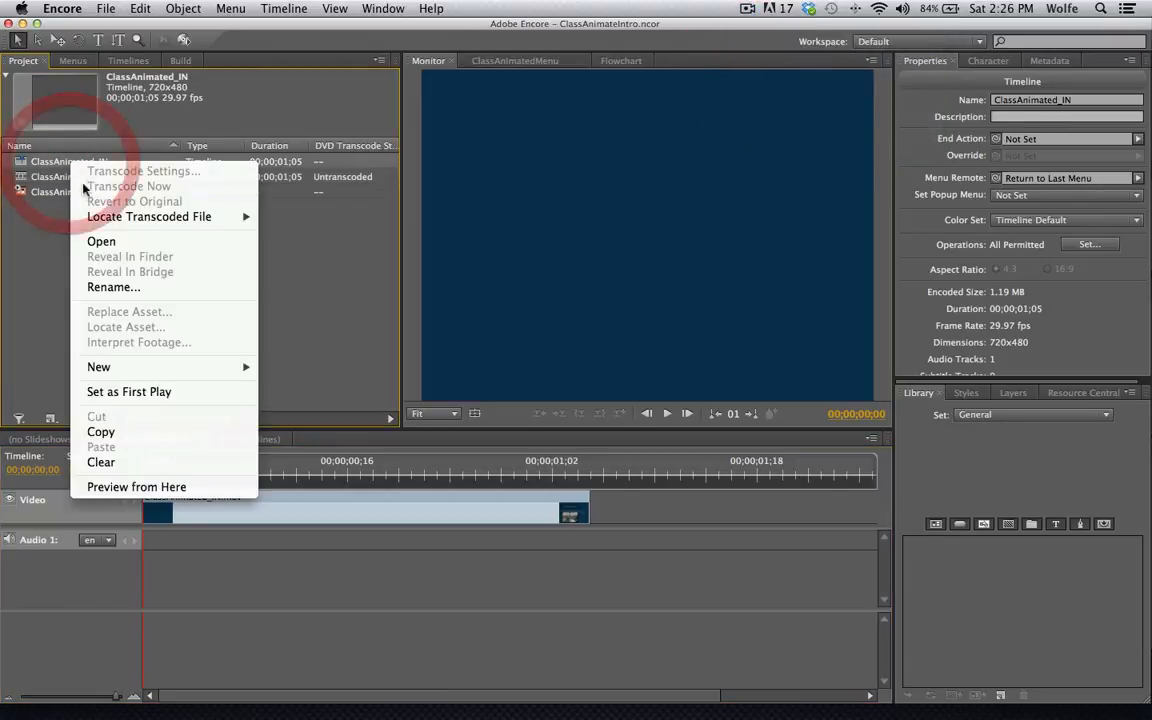
pyautogui.click(129, 393)
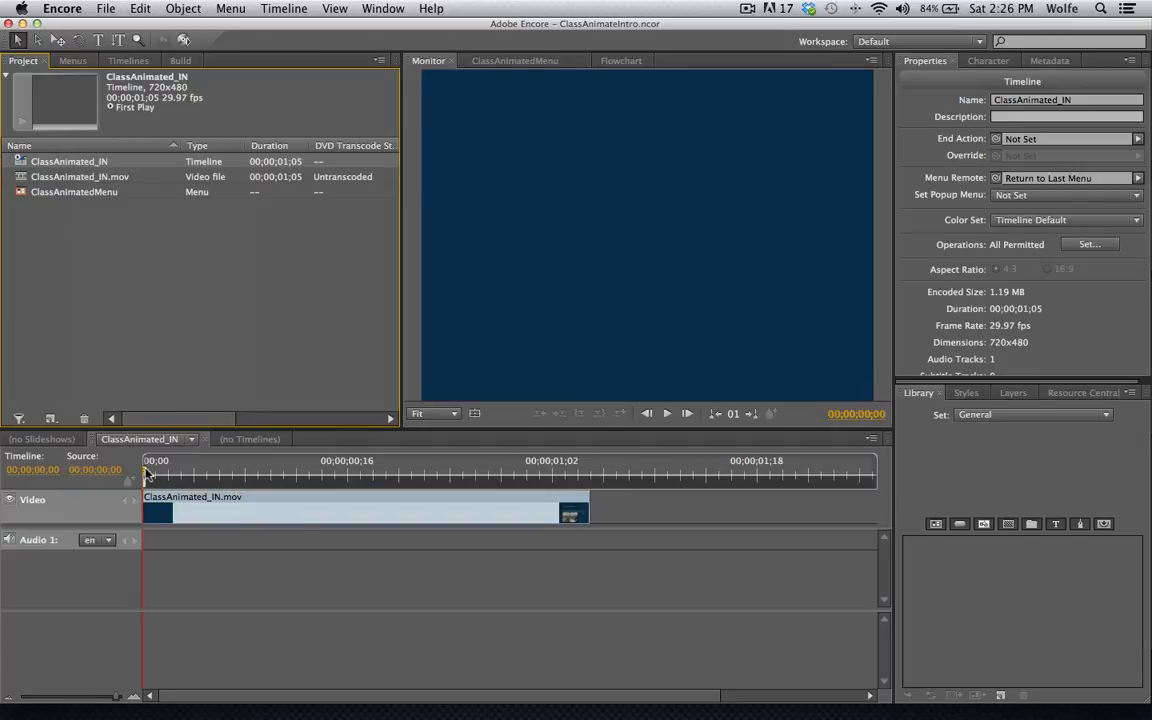
pyautogui.moveTo(147, 474); pyautogui.dragTo(527, 462)
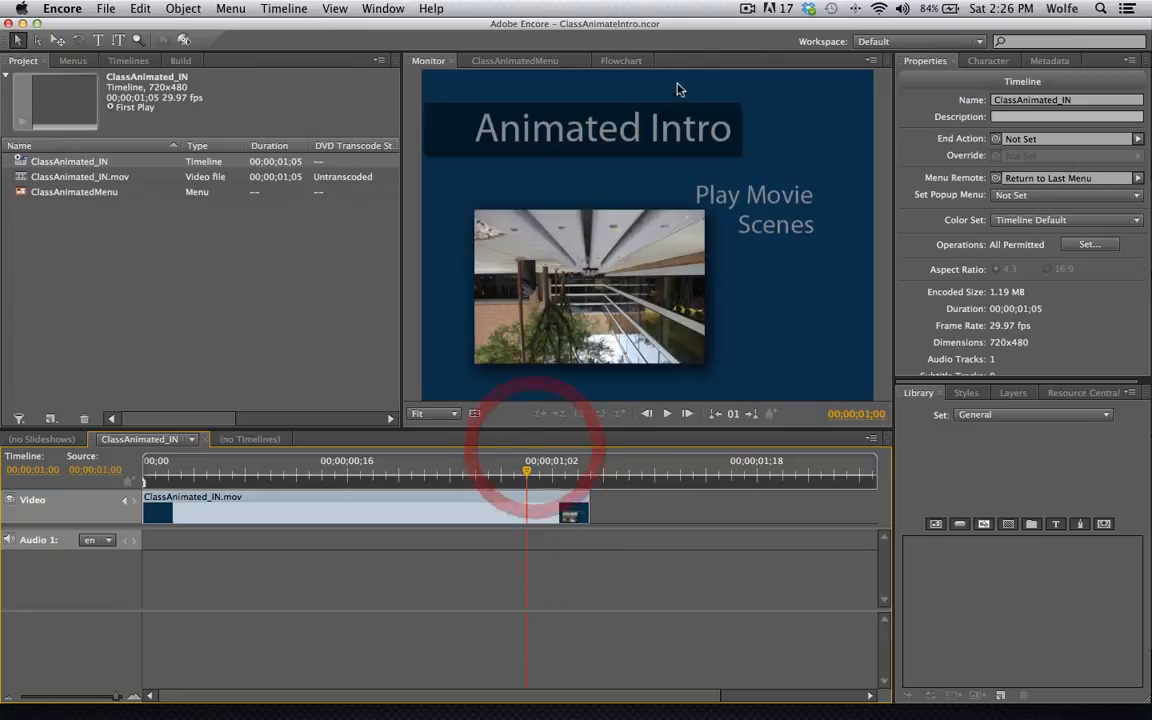
pyautogui.click(747, 8)
pyautogui.click(772, 41)
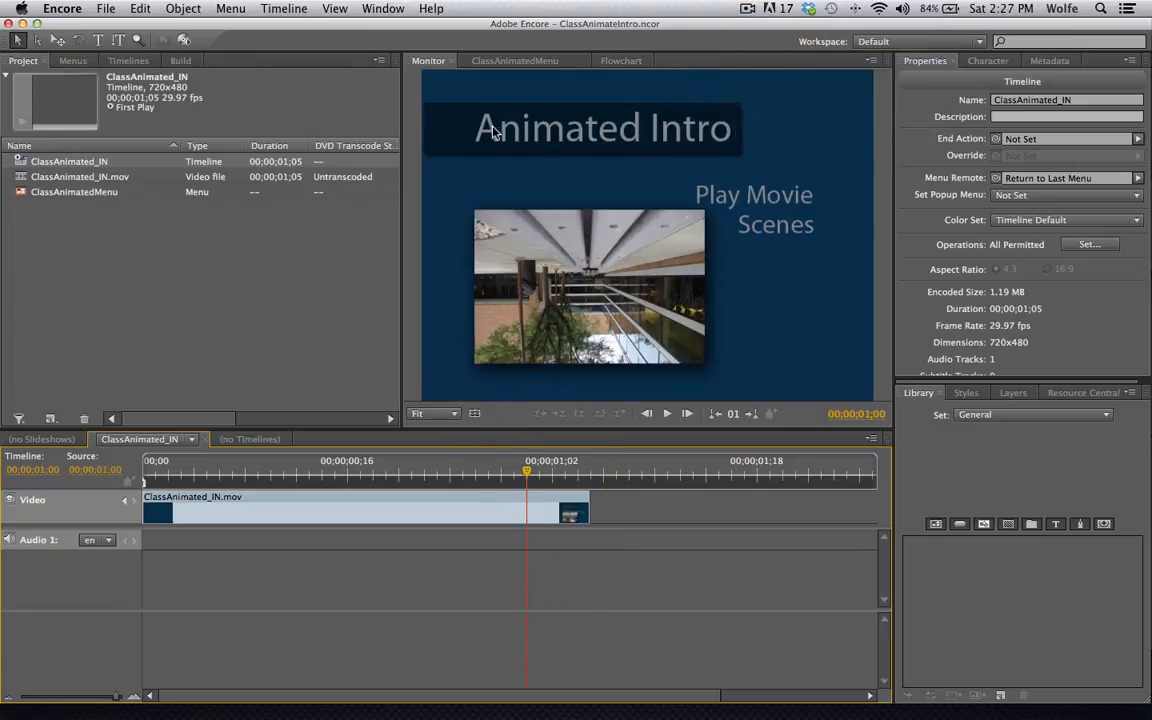
# - Link the ClassAnimated_IN timeline's end action to ClassAnimatedMenu with its default button
pyautogui.click(86, 180)
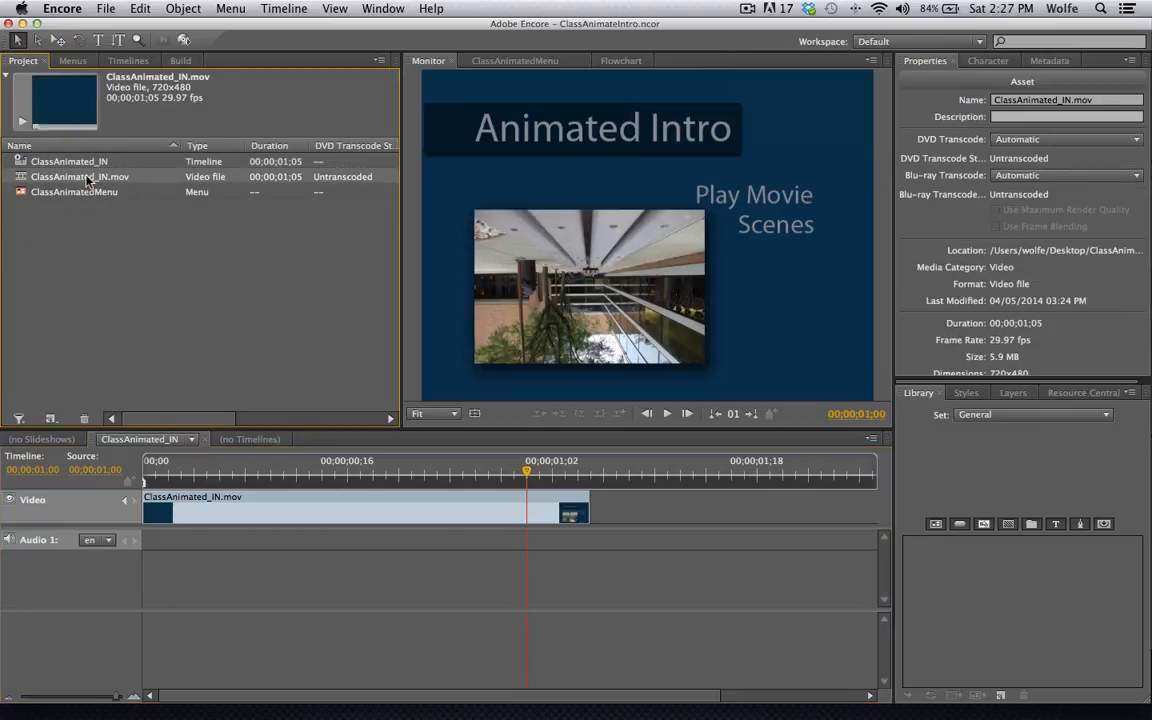
pyautogui.click(76, 156)
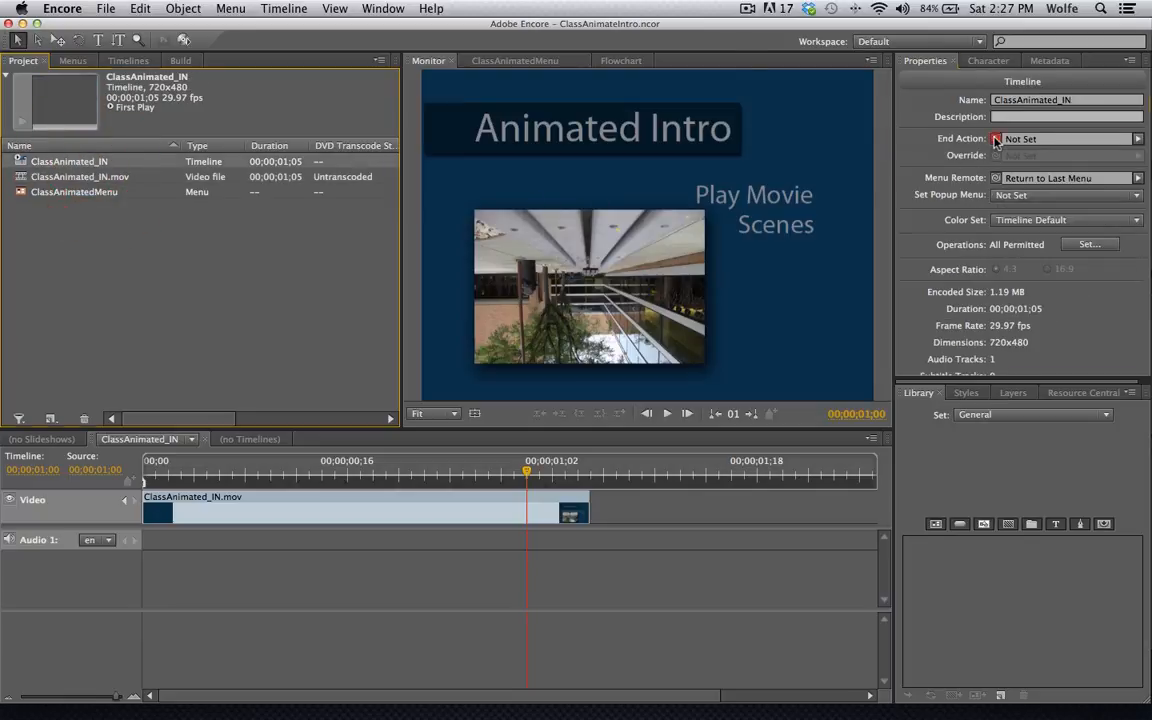
pyautogui.moveTo(996, 140); pyautogui.dragTo(250, 318)
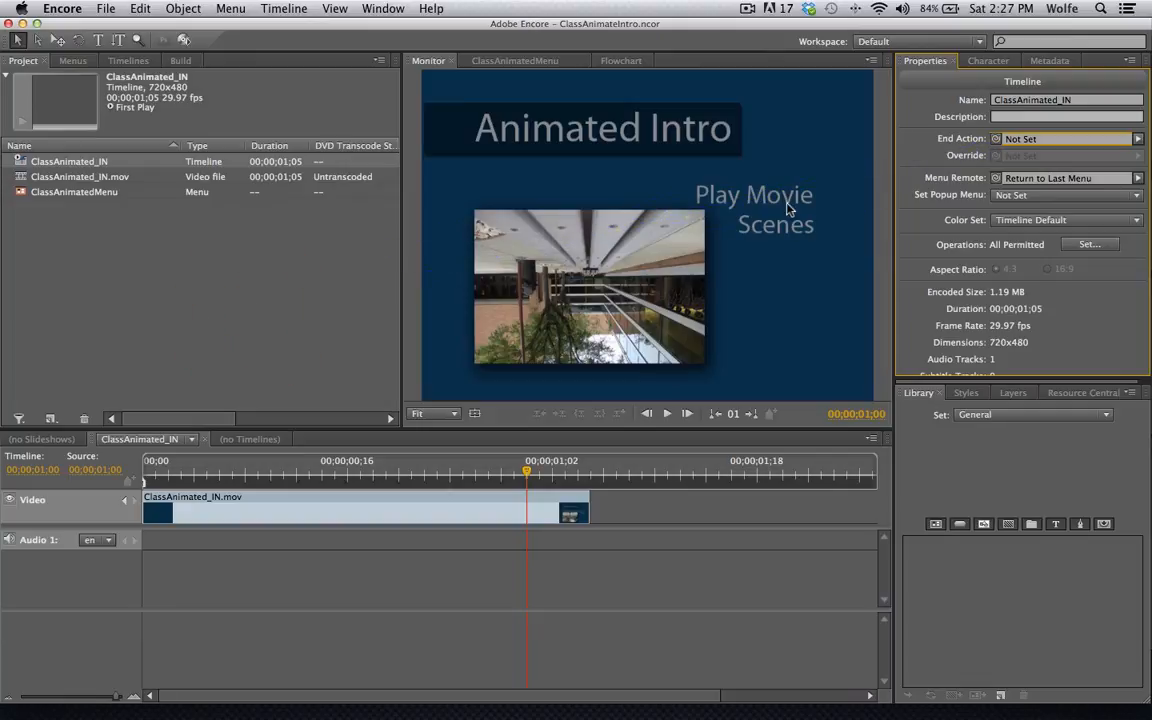
pyautogui.moveTo(996, 140); pyautogui.dragTo(80, 285)
pyautogui.moveTo(1000, 143); pyautogui.dragTo(30, 378)
pyautogui.moveTo(997, 142); pyautogui.dragTo(20, 196)
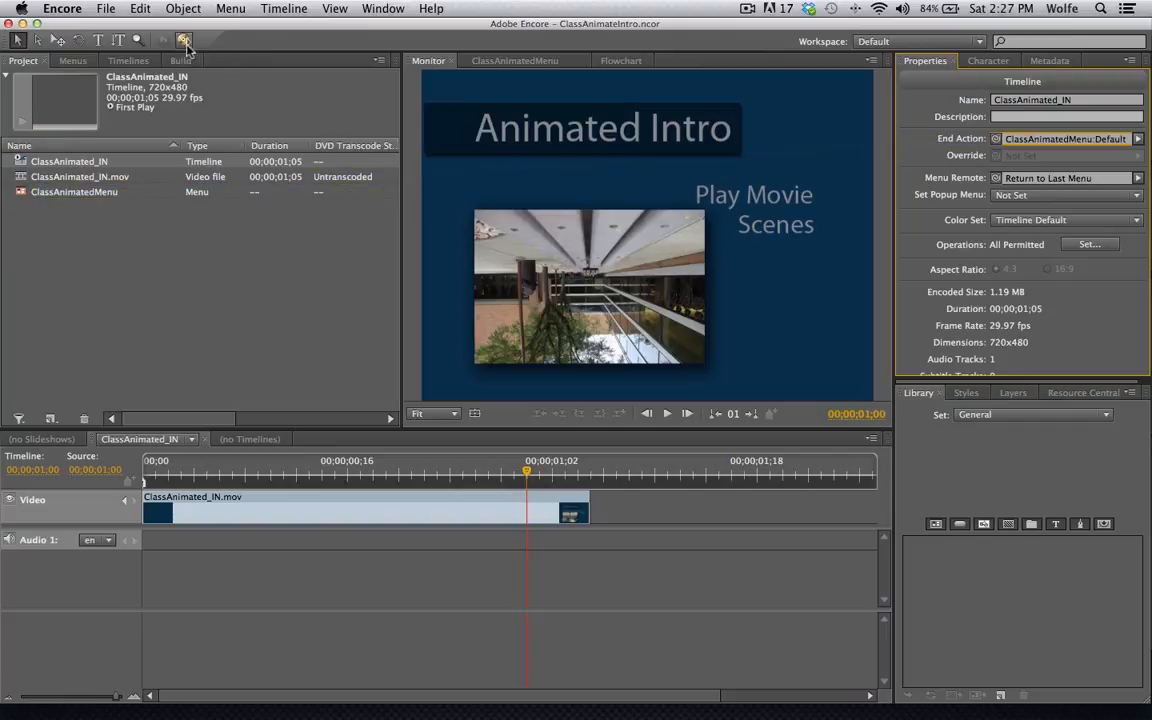
# - Preview the project from its first play to check how the intro leads into the menu, and return to the project
pyautogui.click(183, 41)
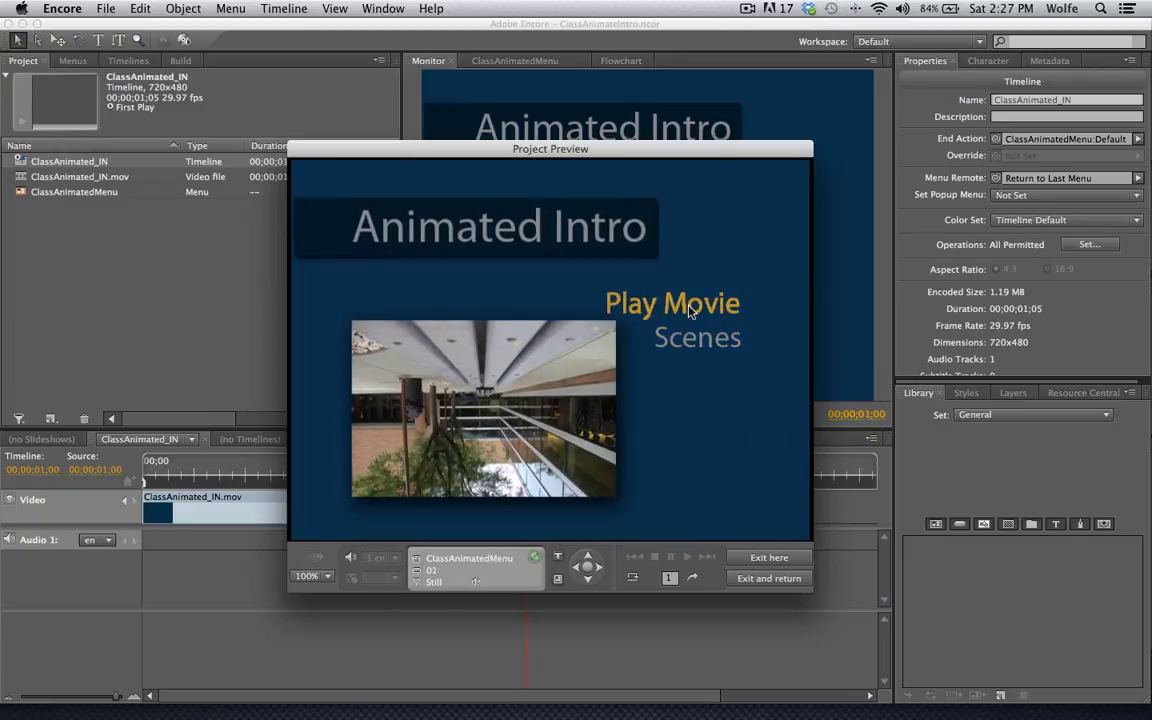
pyautogui.click(747, 10)
pyautogui.click(752, 58)
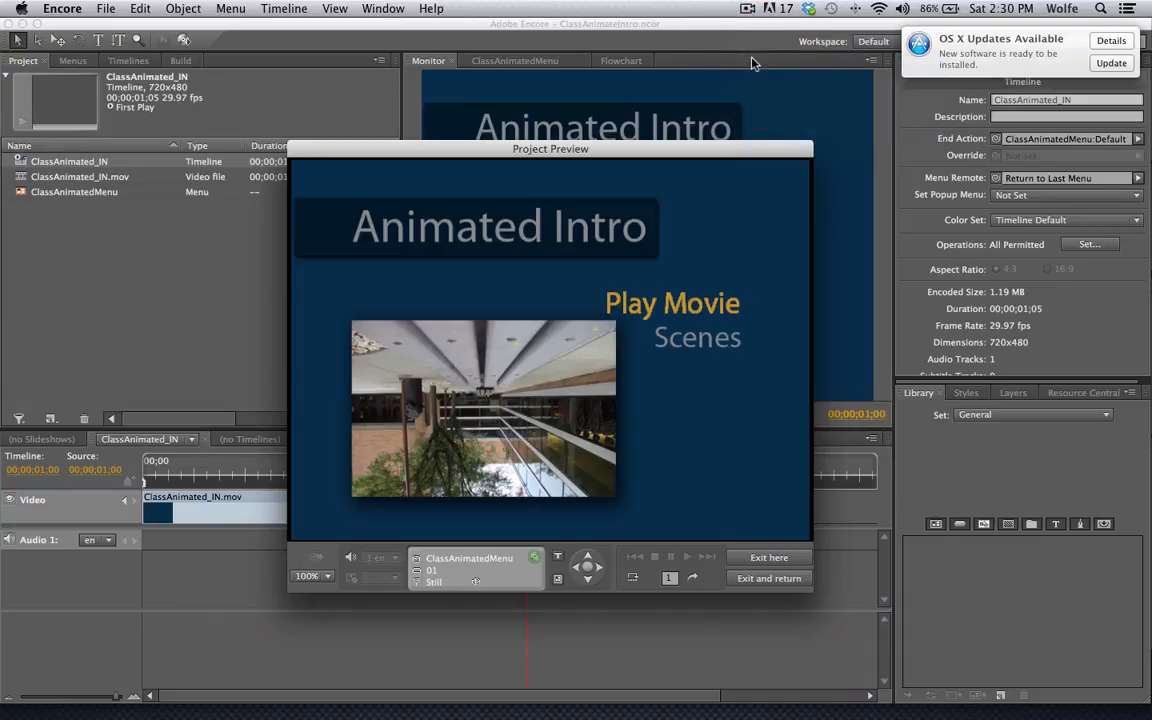
pyautogui.click(758, 576)
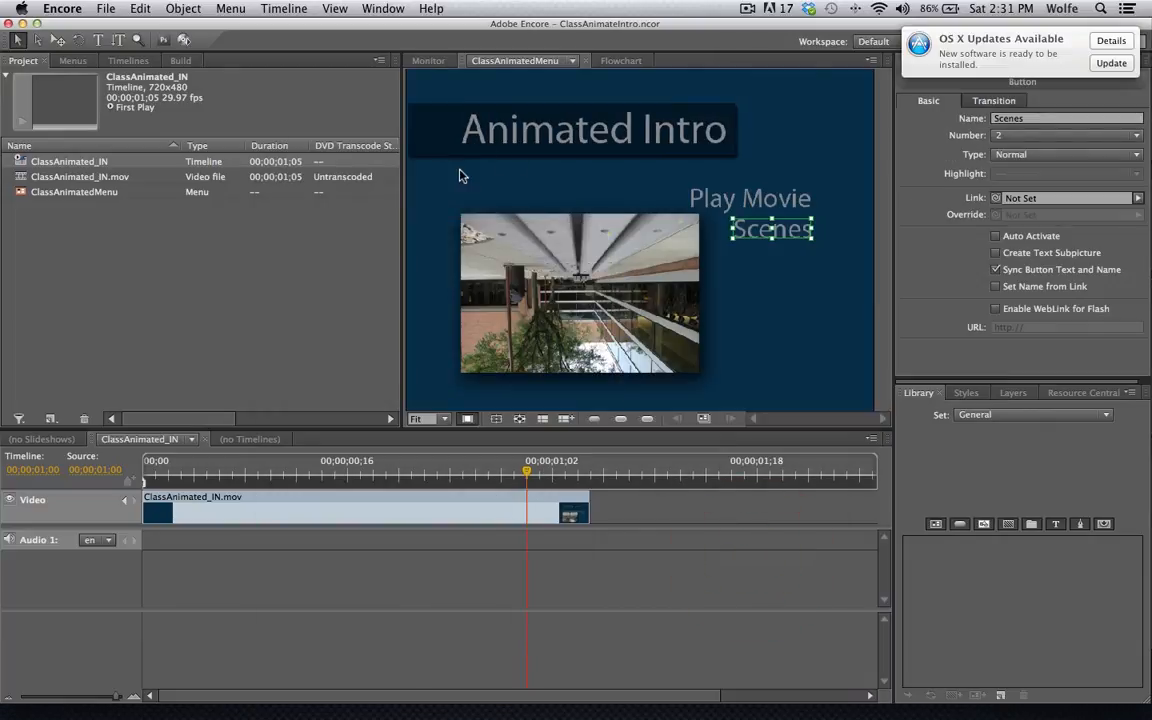
# - Preview the disc starting from ClassAnimatedMenu, exit, and preview the whole project again for comparison
pyautogui.rightClick(461, 174)
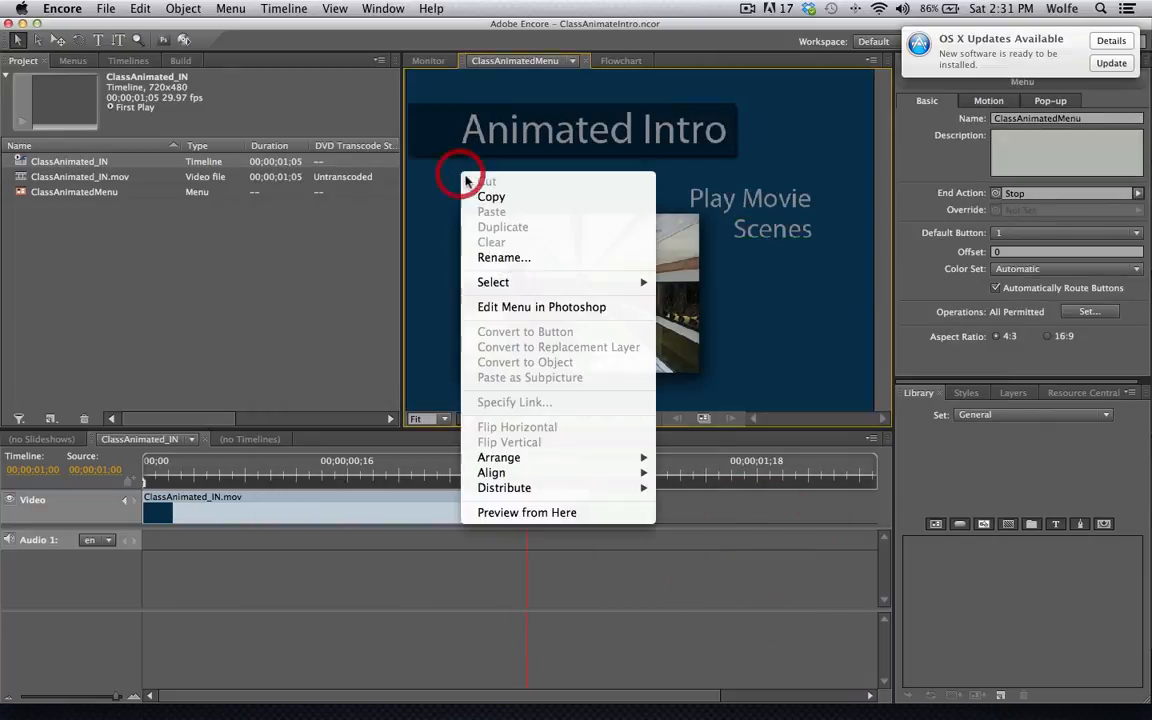
pyautogui.click(514, 512)
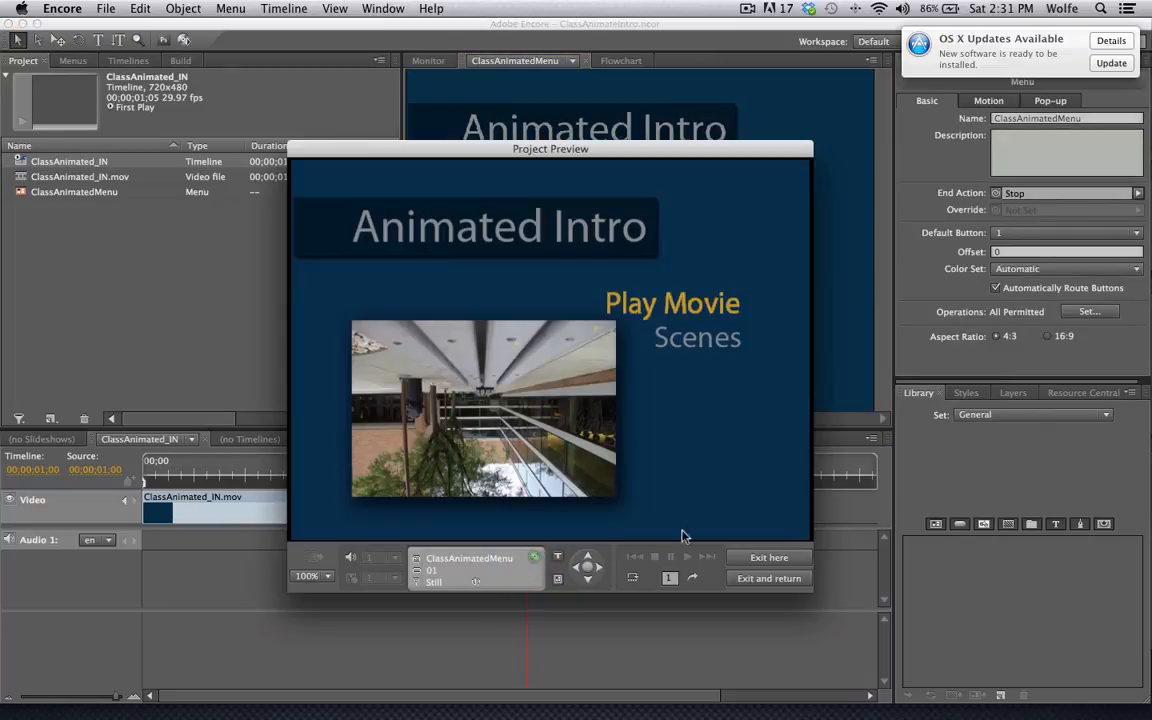
pyautogui.click(745, 557)
pyautogui.click(183, 39)
pyautogui.click(770, 578)
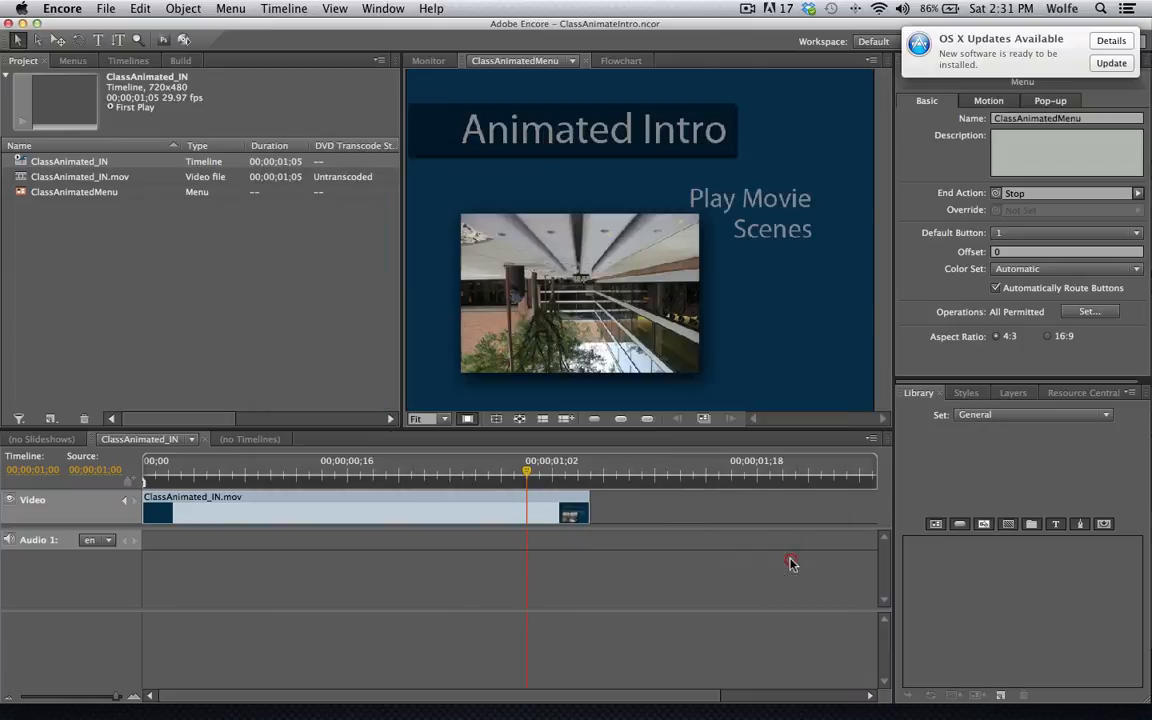
pyautogui.click(1016, 67)
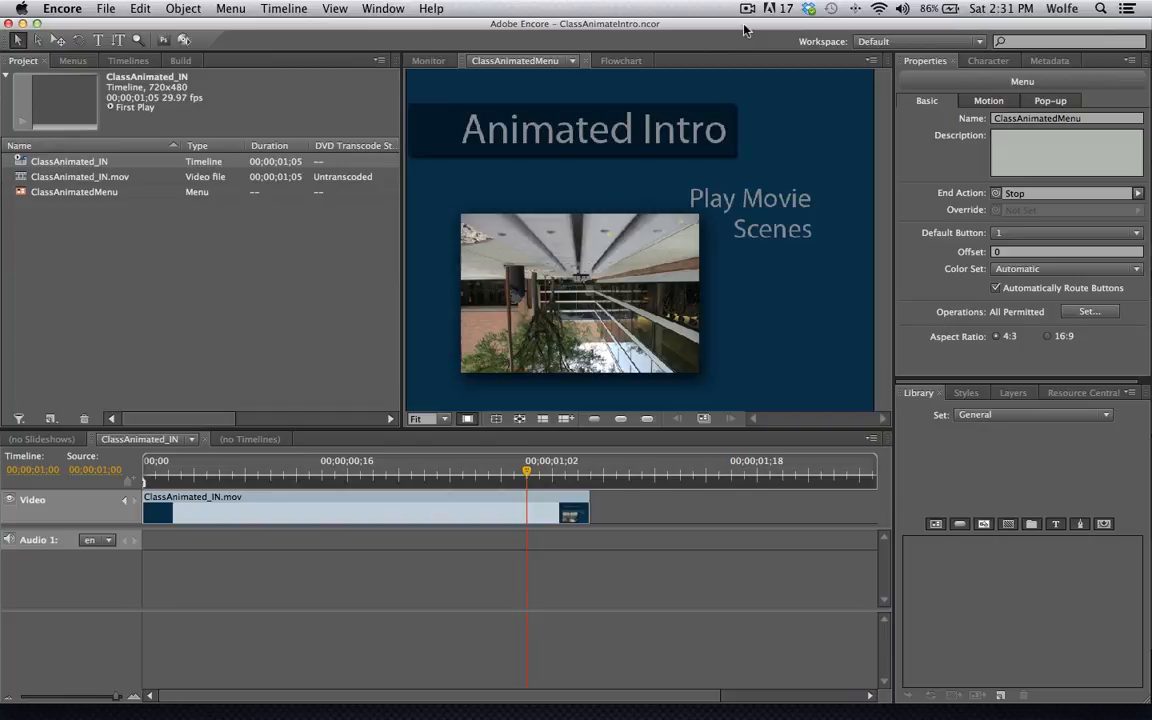
# - Switch to After Effects and import ClassAnimated_IN.mov from the ClassAnimateIntro folder as footage, previewing it before import
pyautogui.click(22, 24)
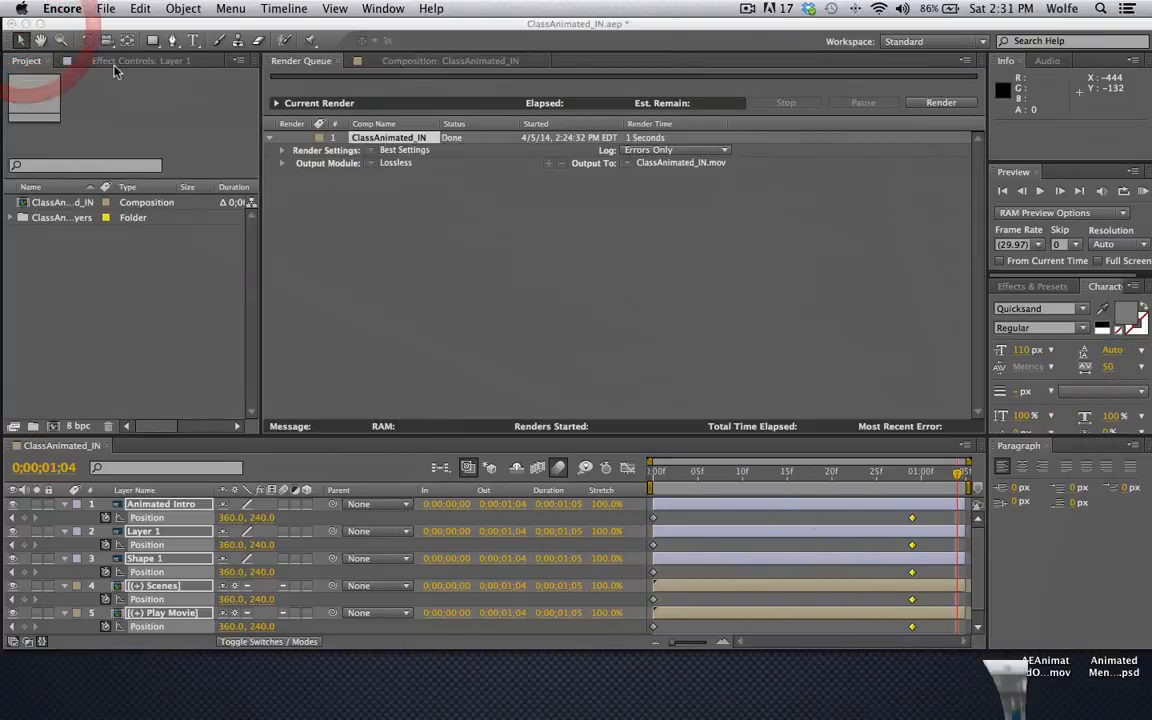
pyautogui.click(416, 245)
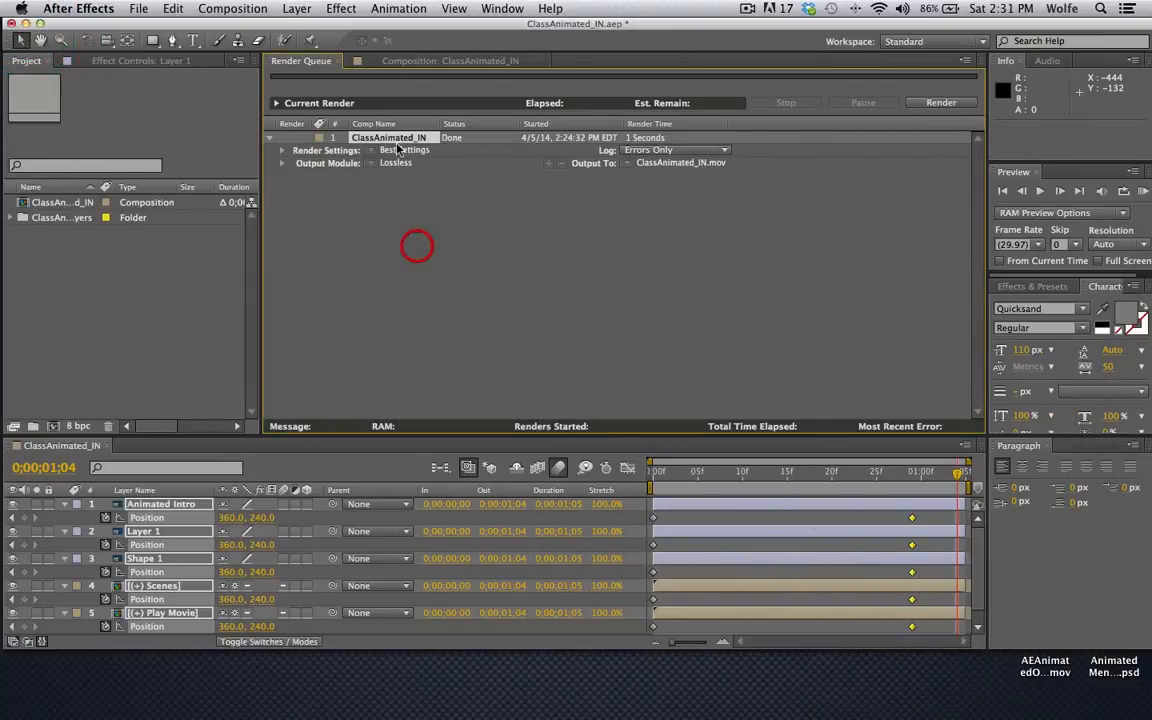
pyautogui.click(381, 64)
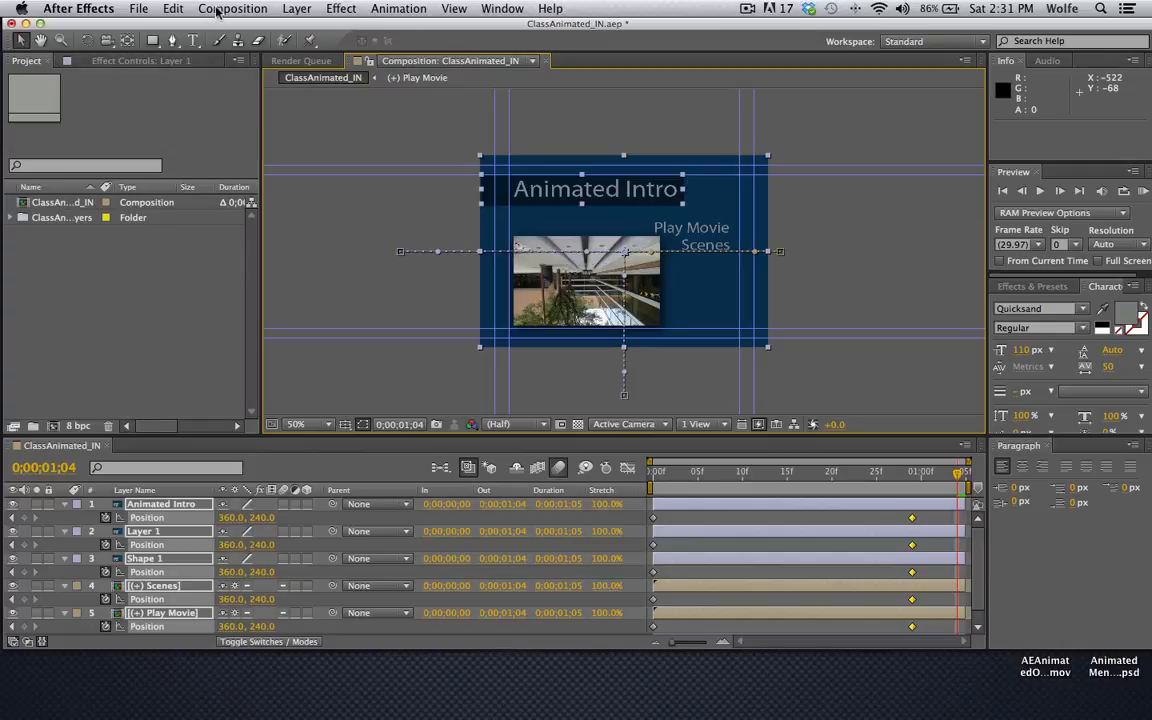
pyautogui.click(136, 8)
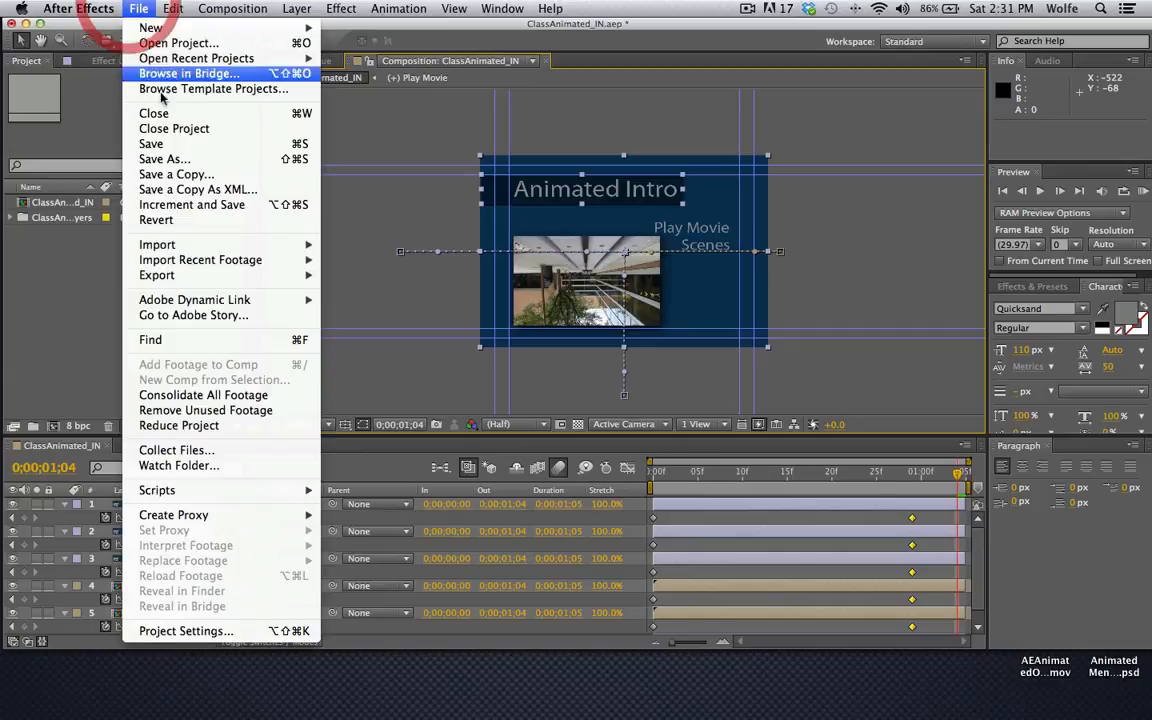
pyautogui.moveTo(300, 244)
pyautogui.click(379, 244)
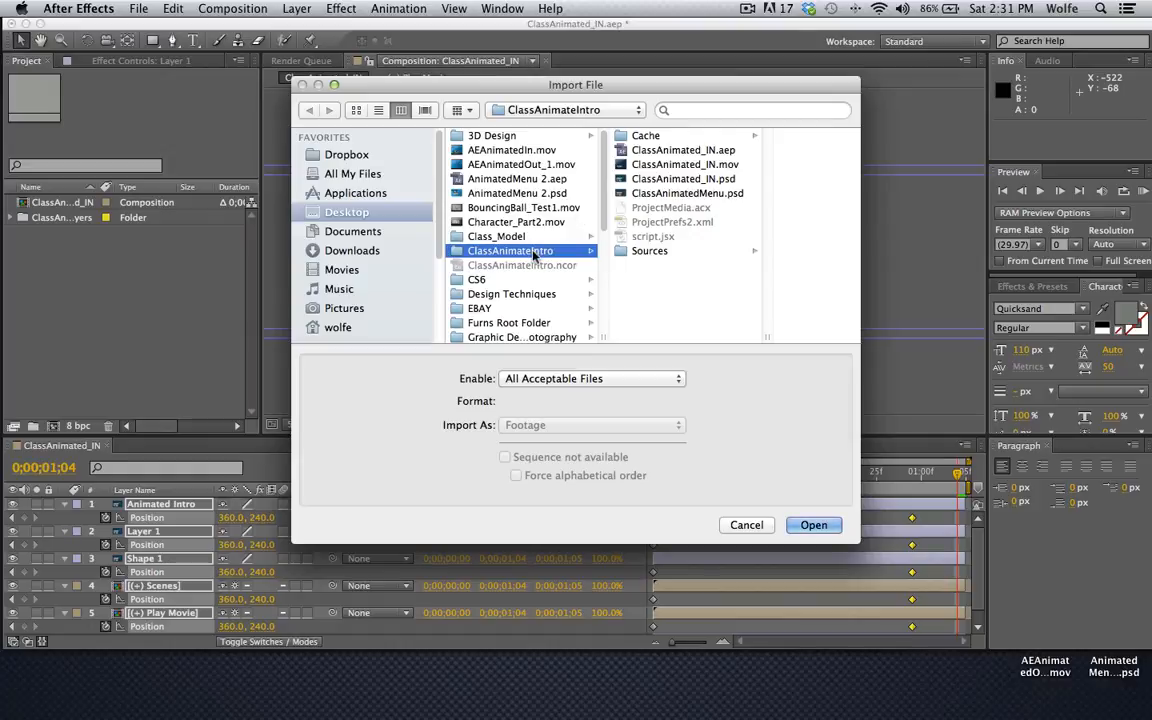
pyautogui.click(485, 248)
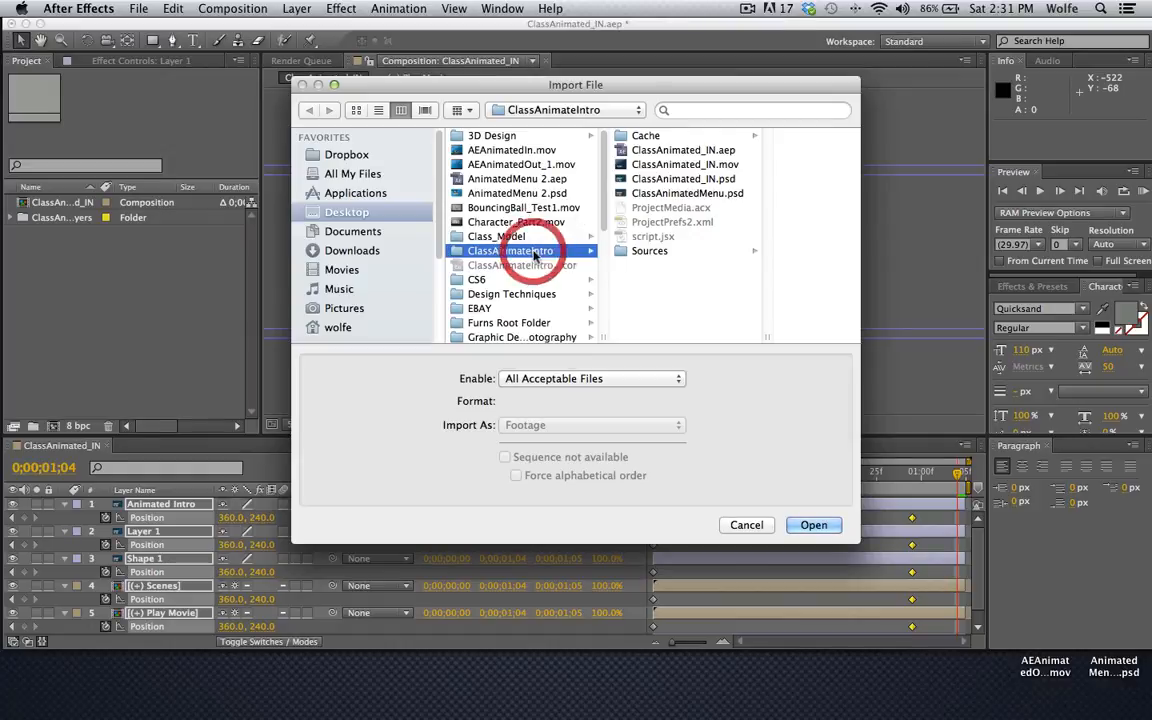
pyautogui.click(661, 167)
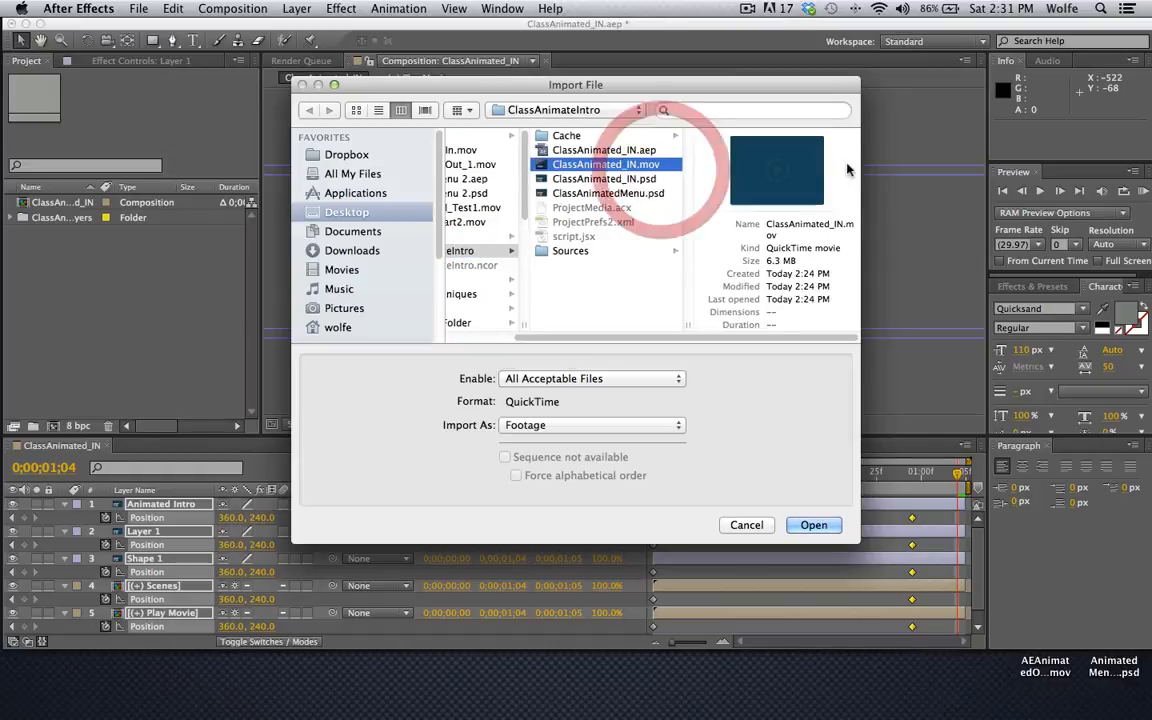
pyautogui.click(777, 170)
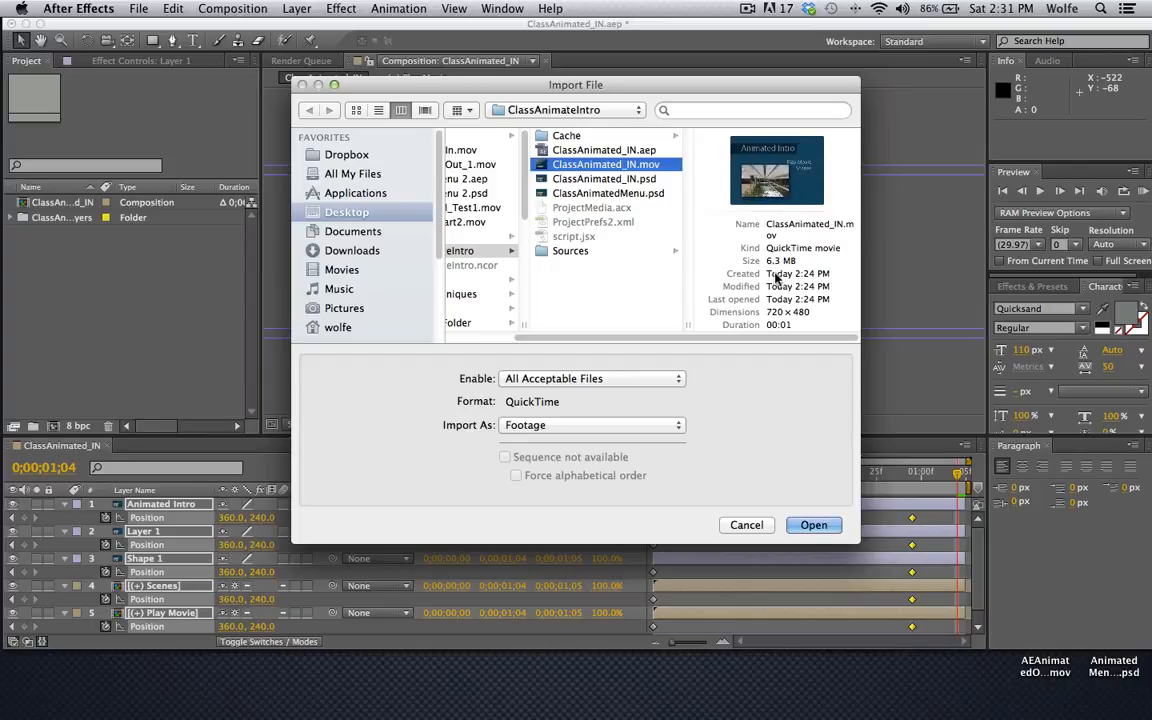
pyautogui.click(808, 525)
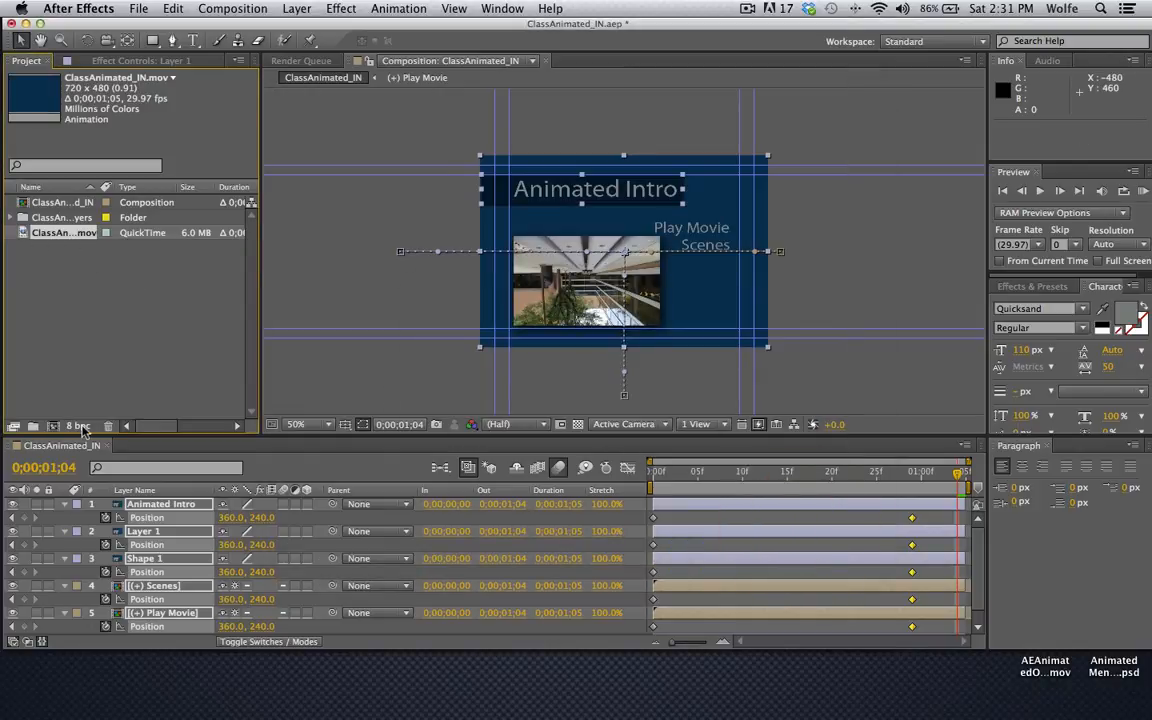
# - View the imported ClassAnimated_IN.mov in the Footage viewer and return to the ClassAnimated_IN composition
pyautogui.click(44, 233)
pyautogui.doubleClick(23, 237)
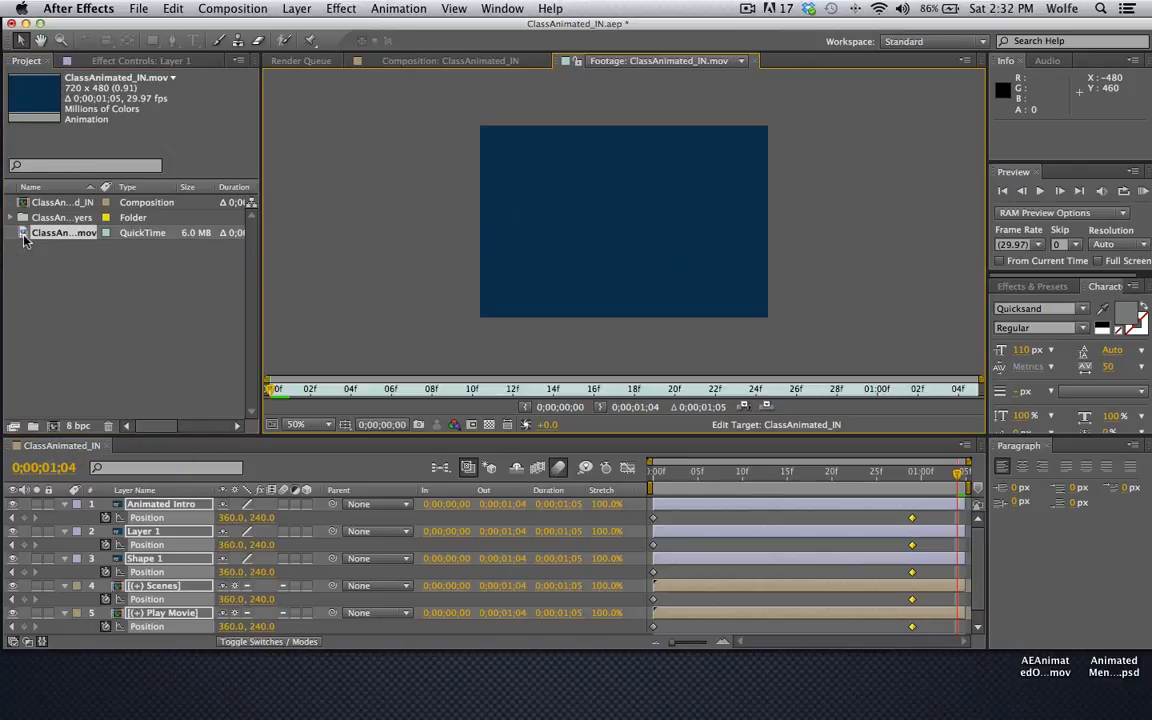
pyautogui.click(411, 60)
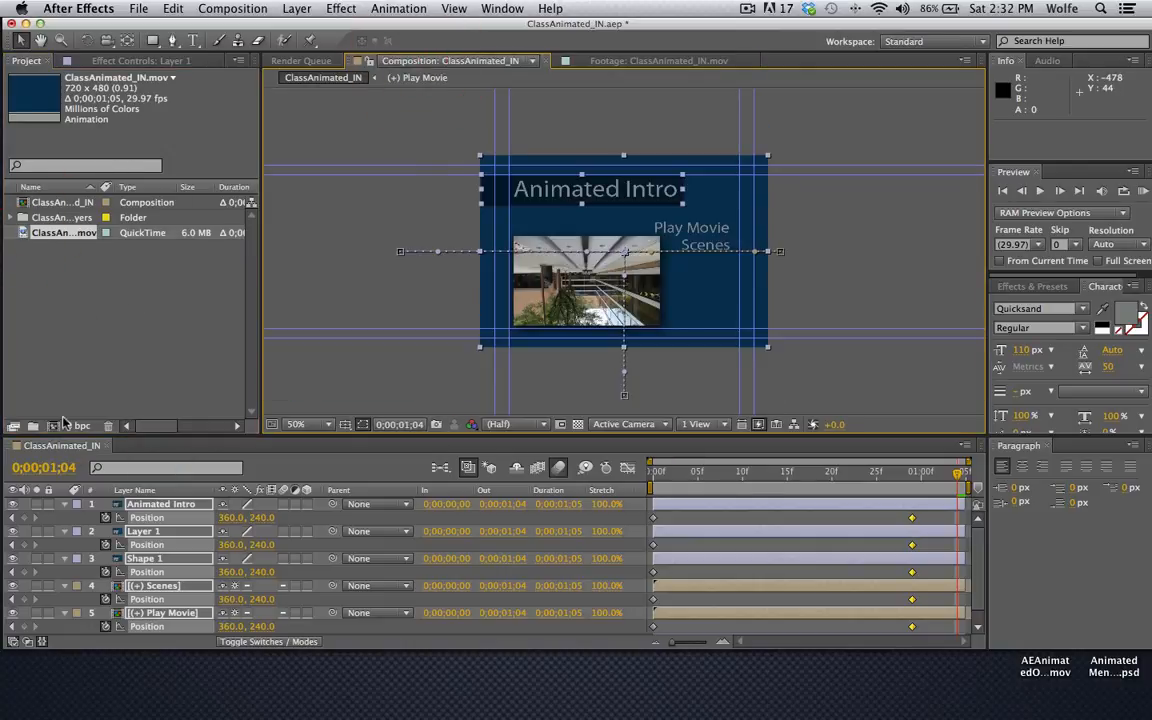
pyautogui.click(55, 427)
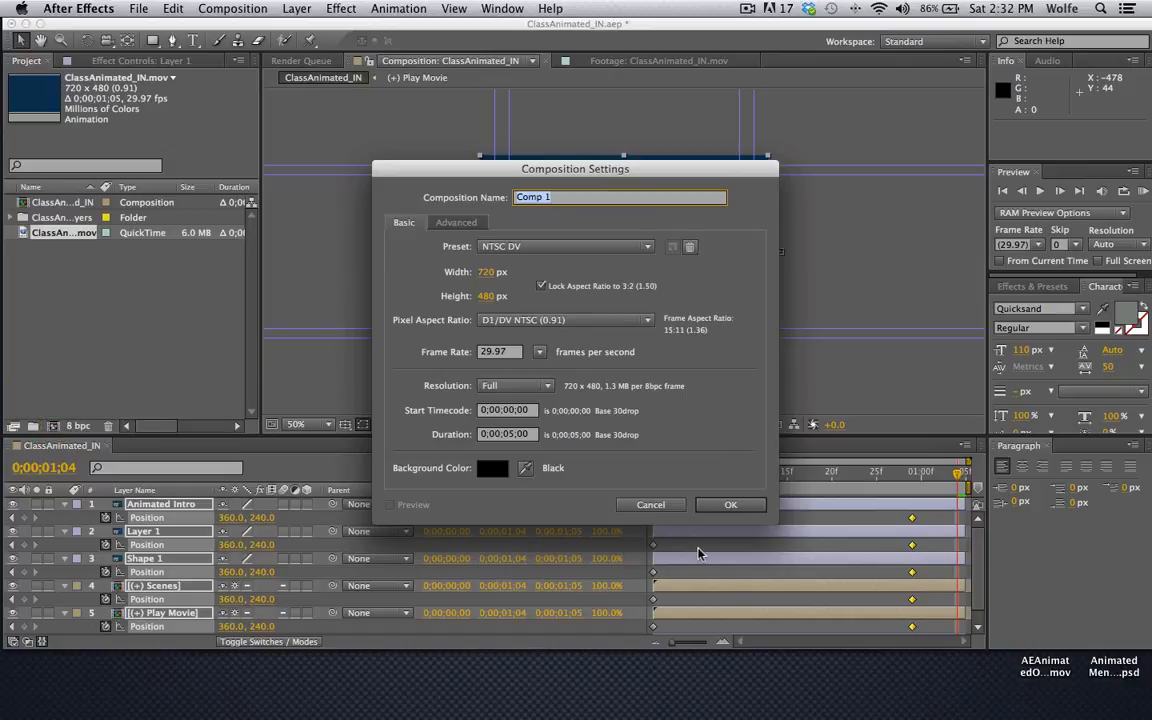
pyautogui.click(668, 505)
pyautogui.click(747, 10)
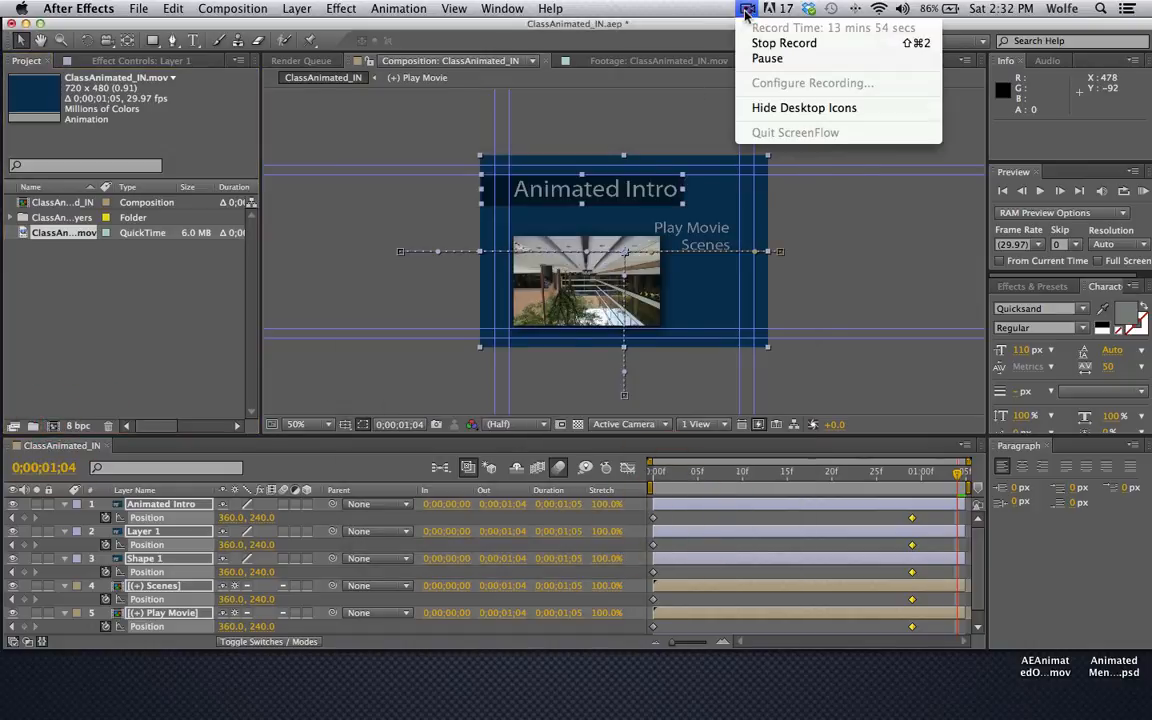
# - Widen the project's Name column and create a new composition from ClassAnimated_IN.mov, viewed at 100%
pyautogui.click(210, 262)
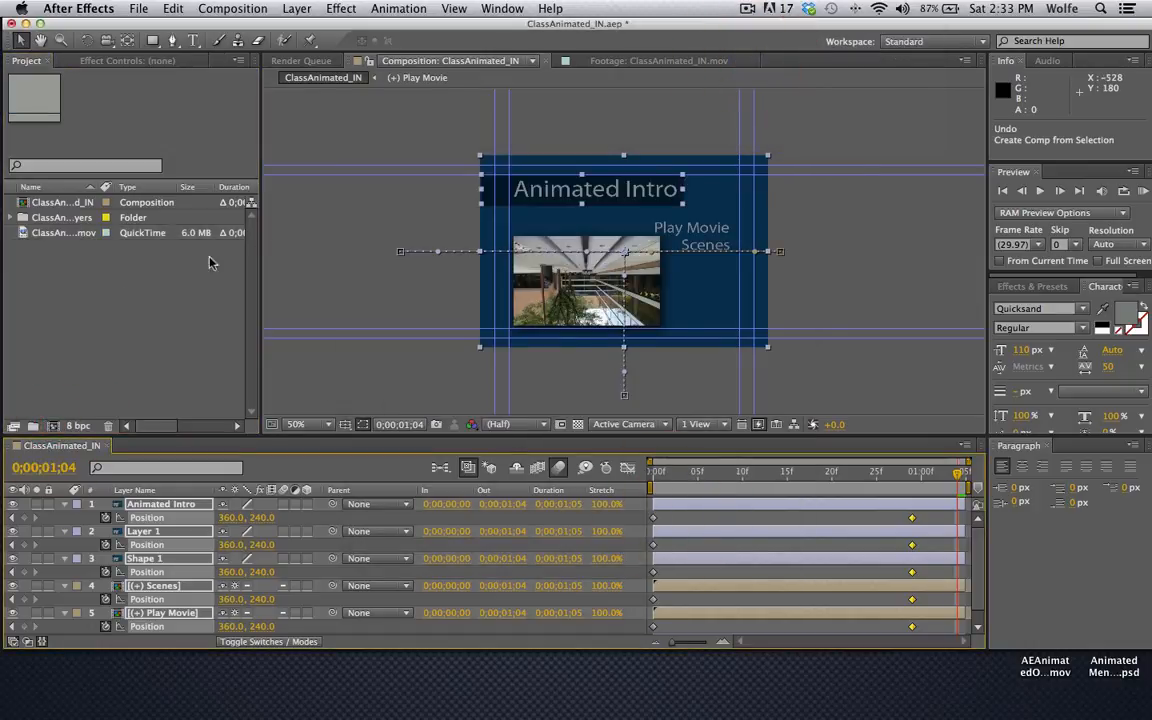
pyautogui.click(25, 233)
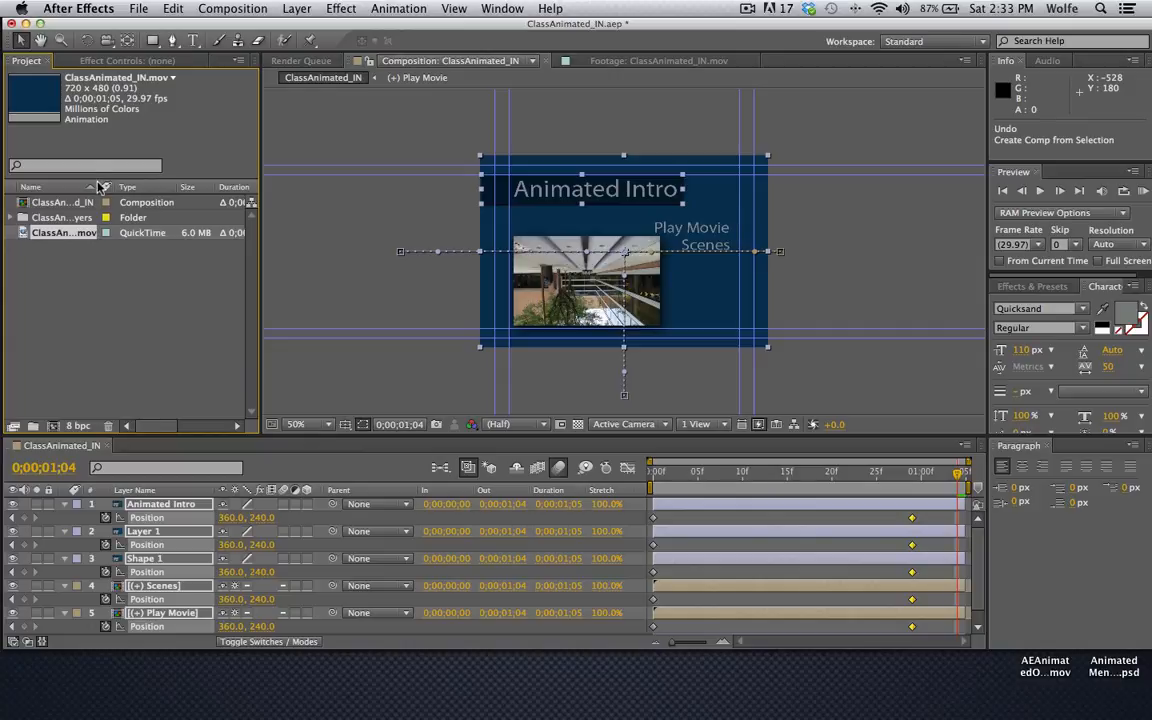
pyautogui.moveTo(101, 187); pyautogui.dragTo(131, 186)
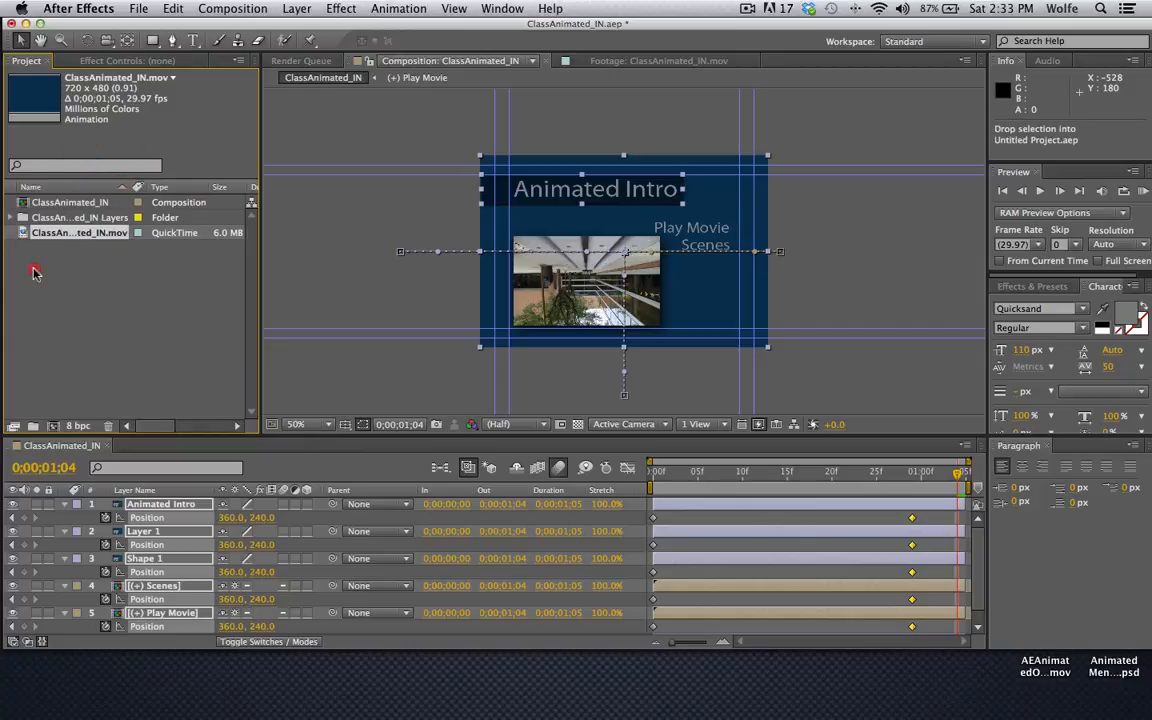
pyautogui.moveTo(52, 413); pyautogui.dragTo(51, 428)
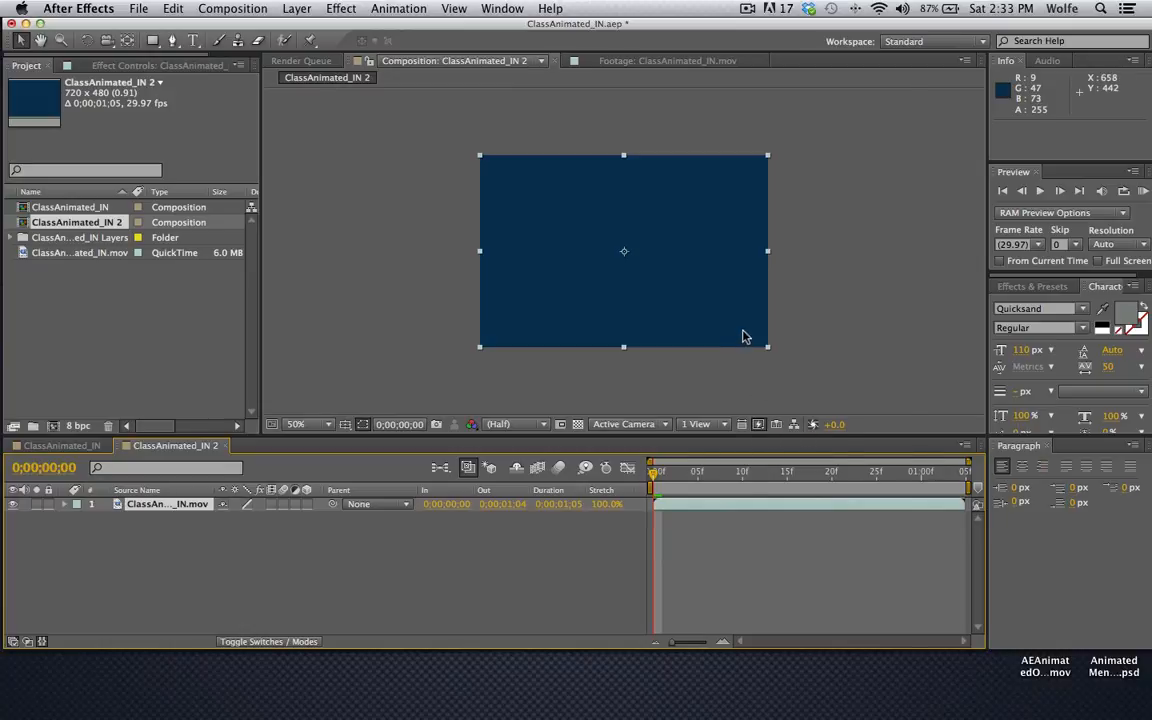
pyautogui.press('/')
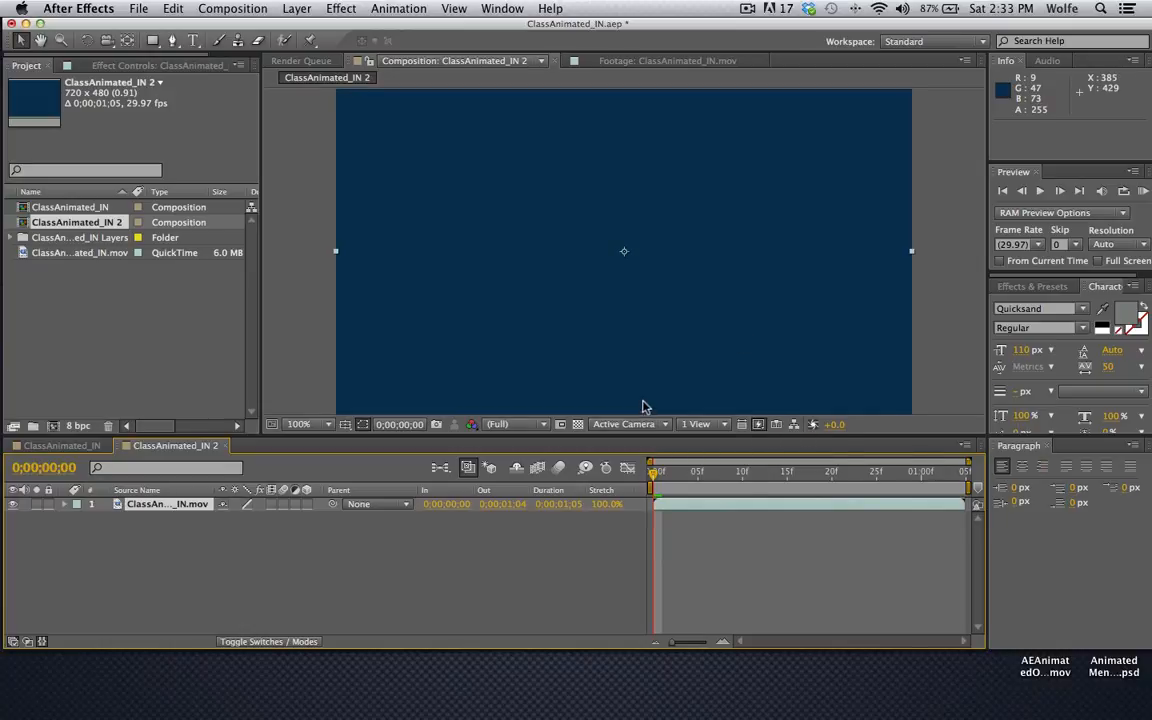
pyautogui.press(',')
pyautogui.press('.')
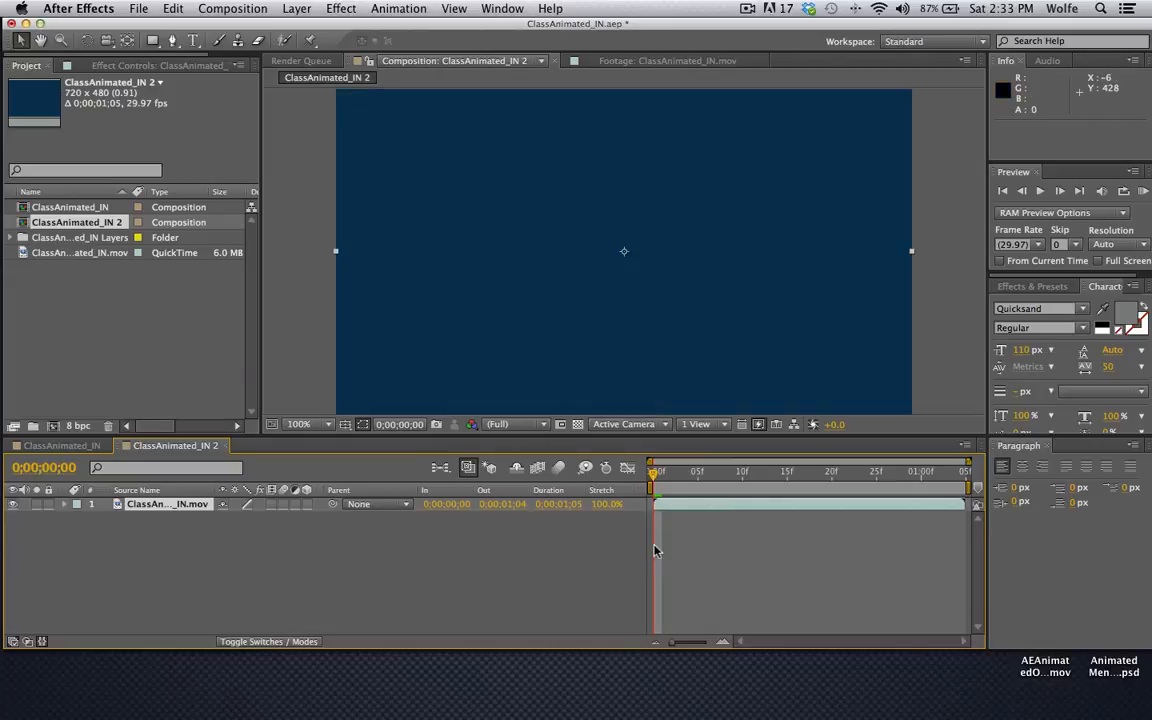
# - Enlarge the workspace downward and show the In, Out, Duration and Stretch columns in the timeline
pyautogui.click(42, 643)
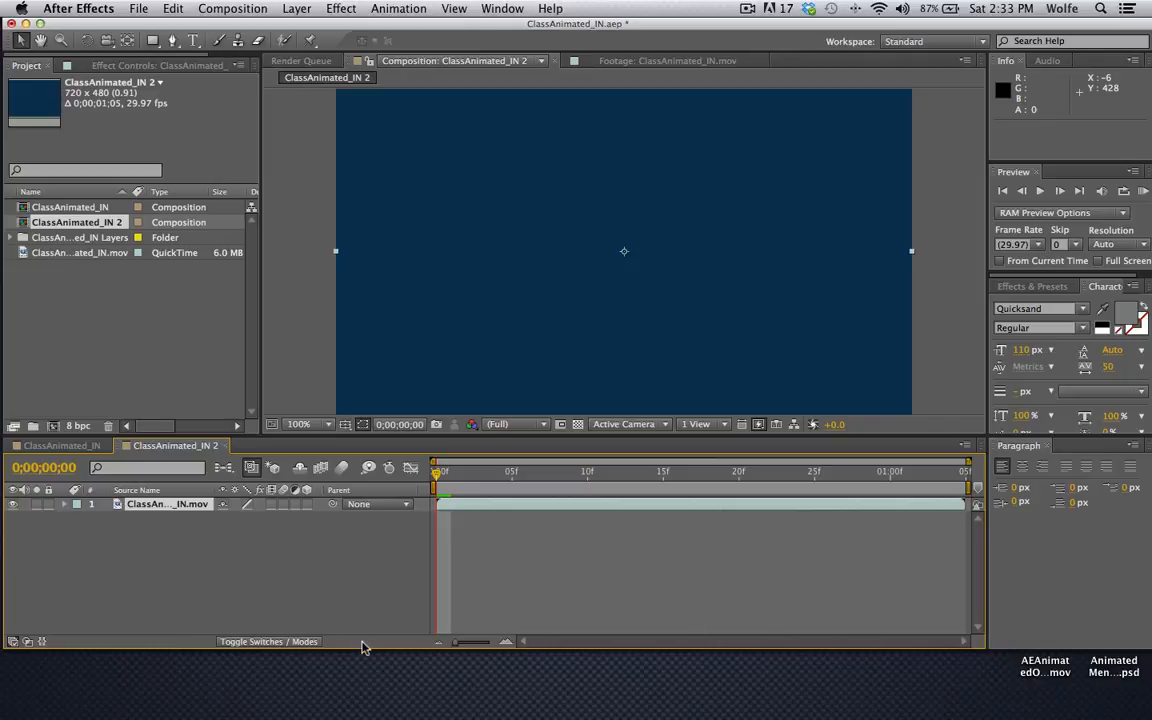
pyautogui.moveTo(365, 655); pyautogui.dragTo(368, 700)
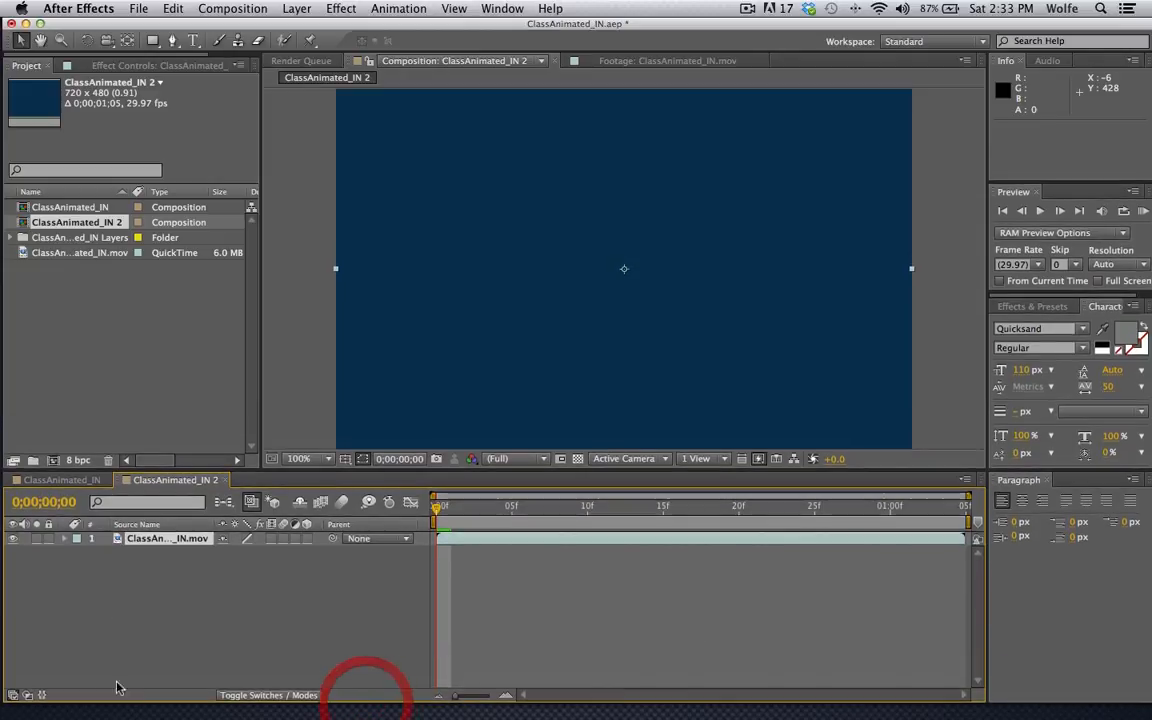
pyautogui.click(42, 696)
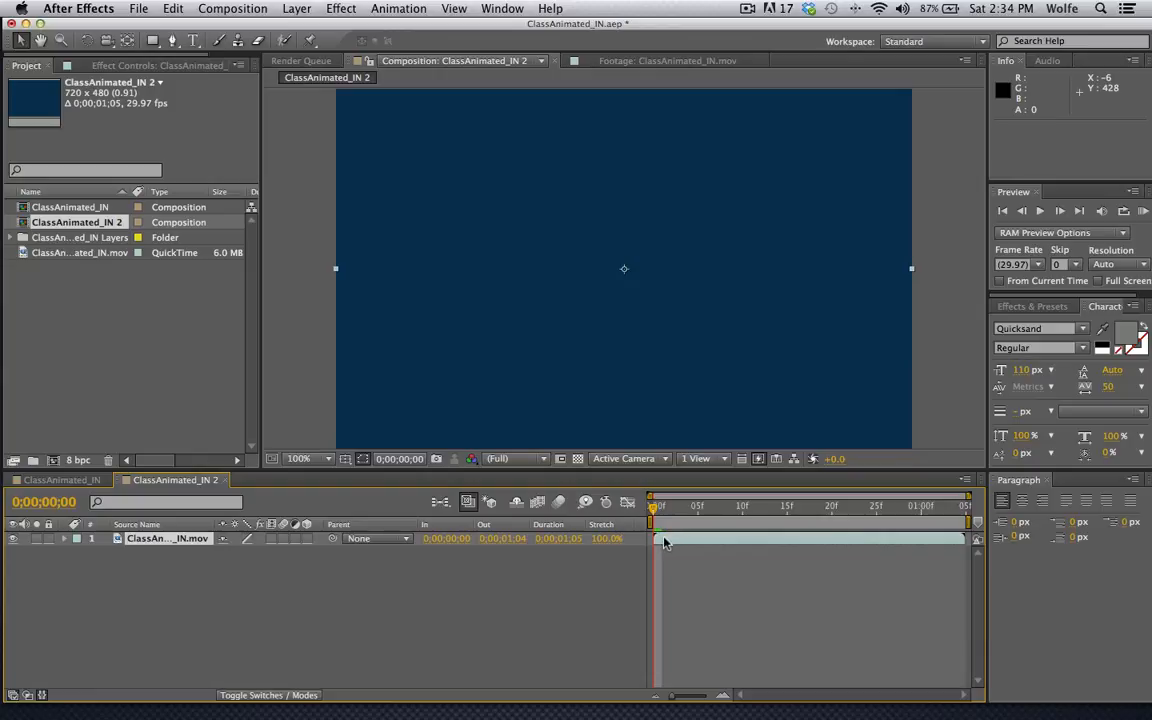
# - Try reversing the ClassAnimated_IN.mov layer with a -100 stretch factor after moving its start to 0;00;00;14, and undo both changes
pyautogui.moveTo(660, 540); pyautogui.dragTo(782, 537)
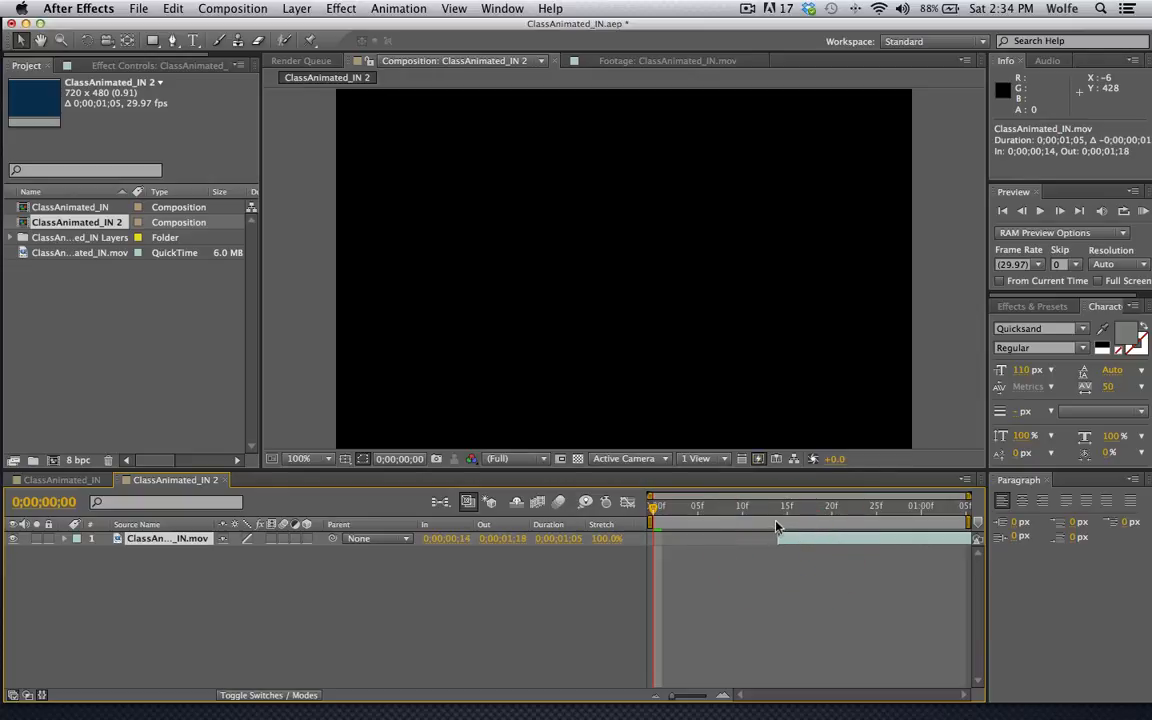
pyautogui.click(606, 538)
pyautogui.click(521, 286)
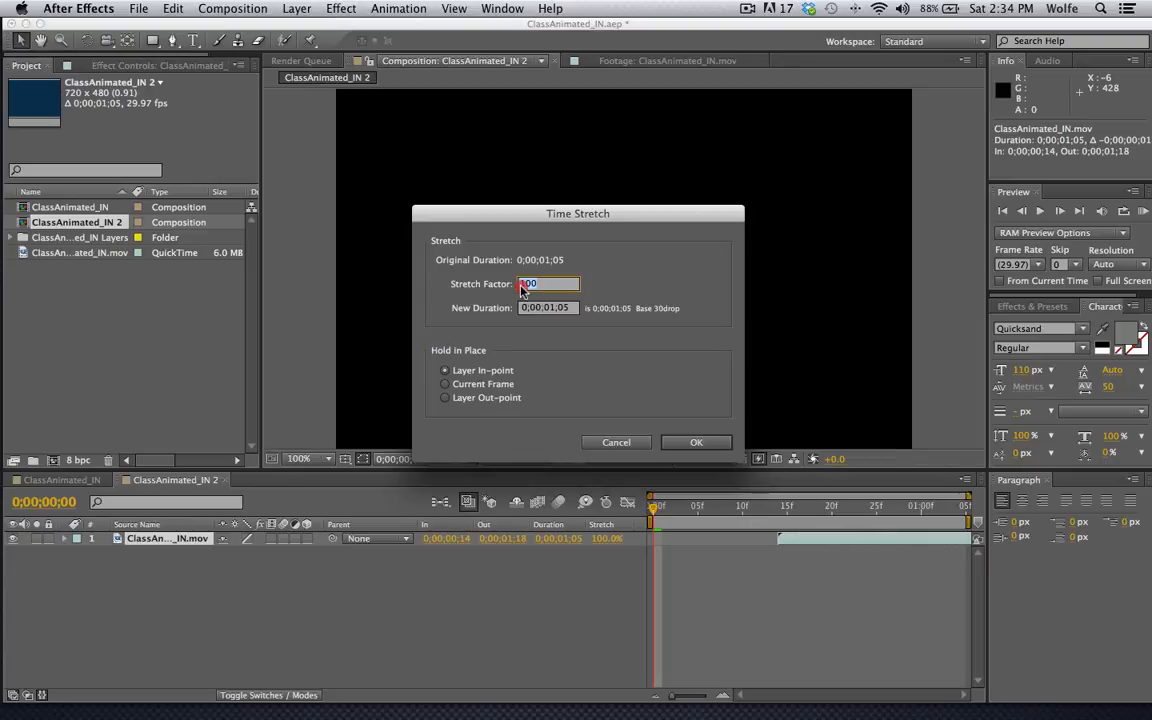
pyautogui.write('-')
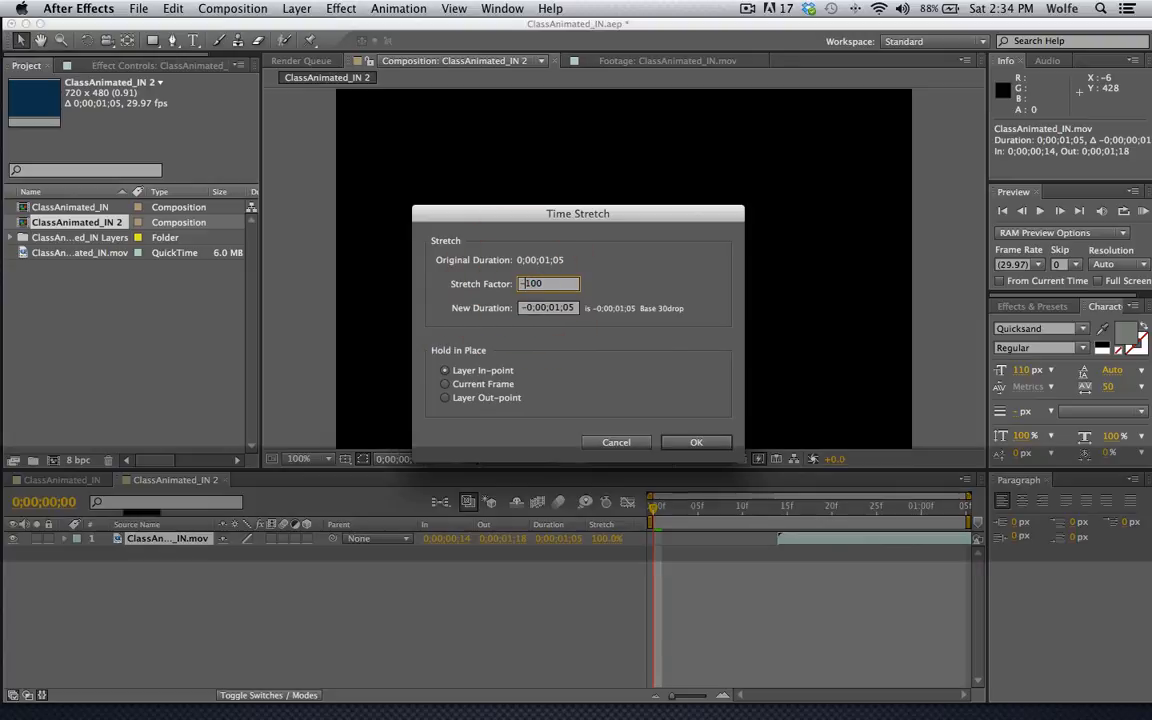
pyautogui.click(679, 443)
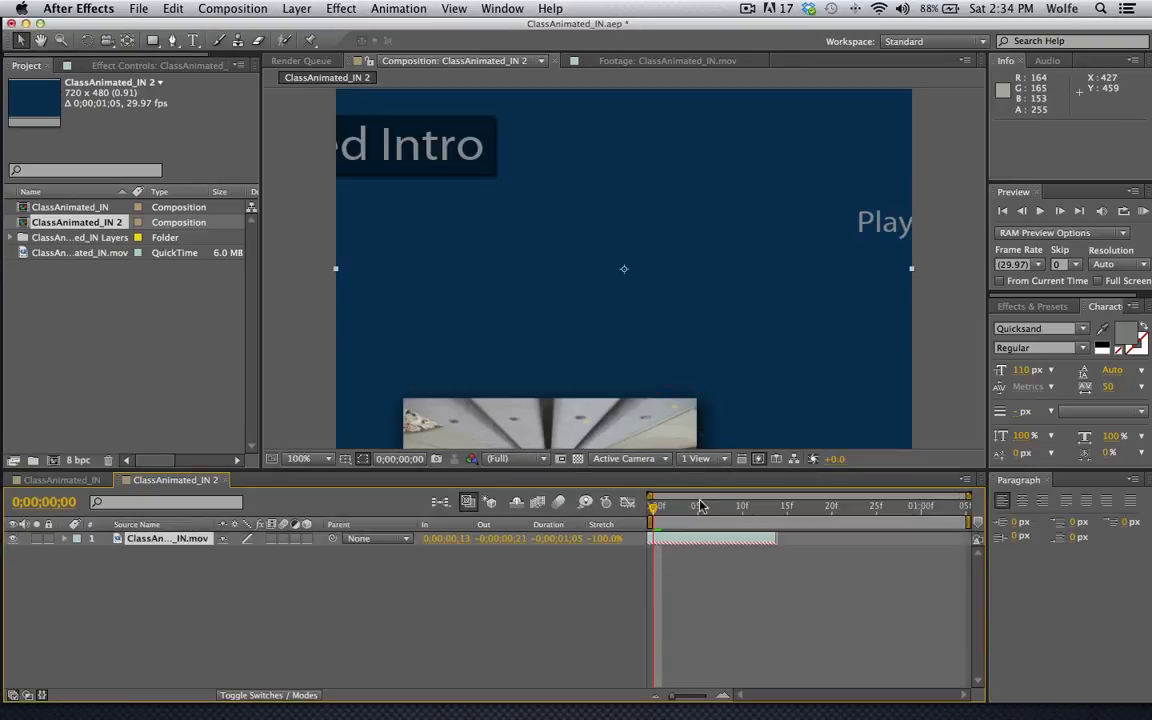
pyautogui.moveTo(660, 510)
pyautogui.mouseDown()
pyautogui.moveTo(782, 520)
pyautogui.moveTo(660, 518)
pyautogui.mouseUp()
pyautogui.press('cmd+z')
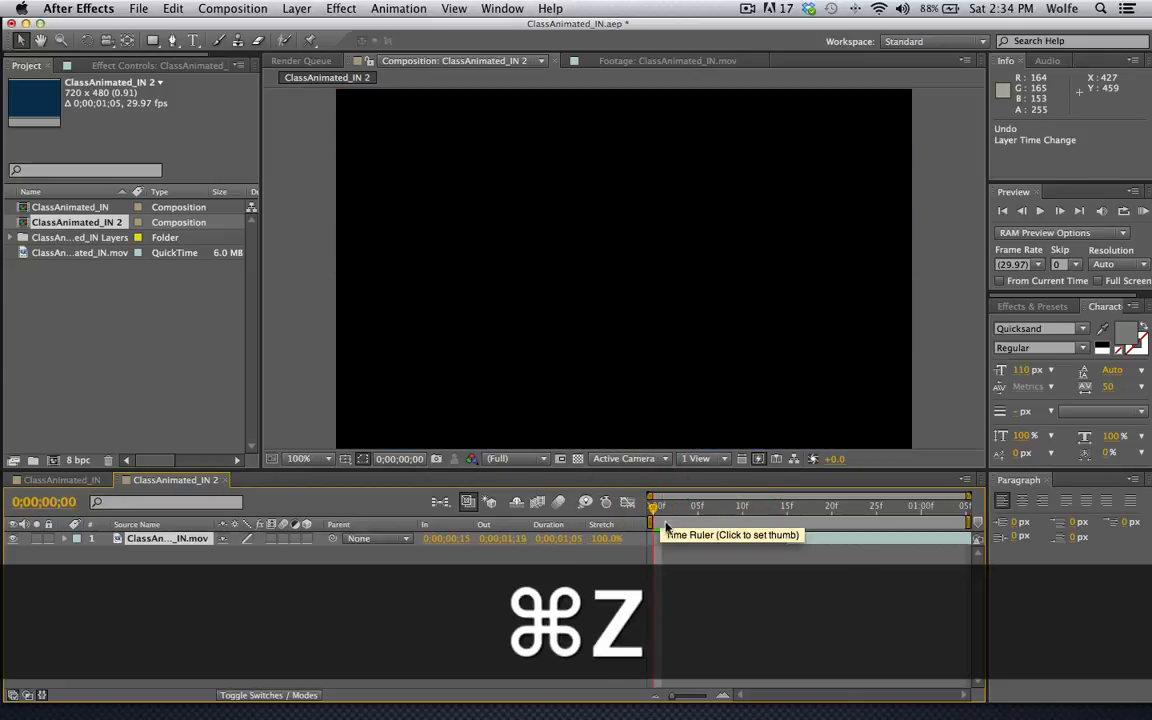
pyautogui.press('super+z')
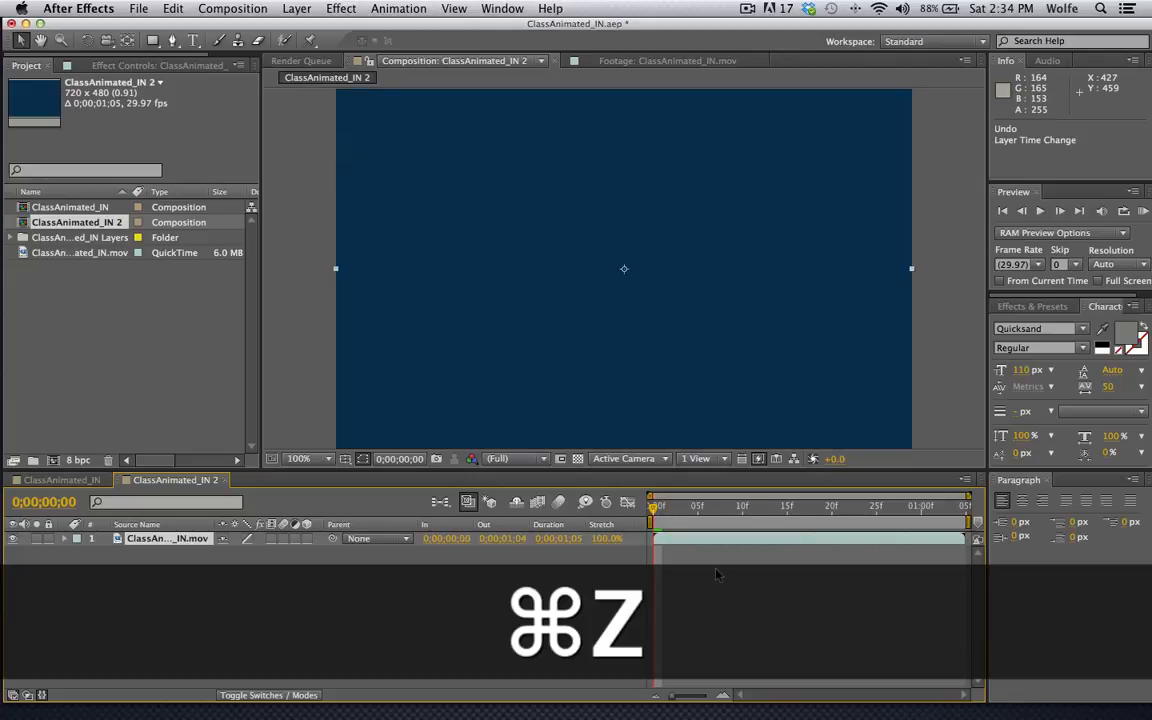
# - Try a -100% time stretch on the layer from its original start at 0;00;00;00, and undo the stretch
pyautogui.click(605, 538)
pyautogui.click(530, 281)
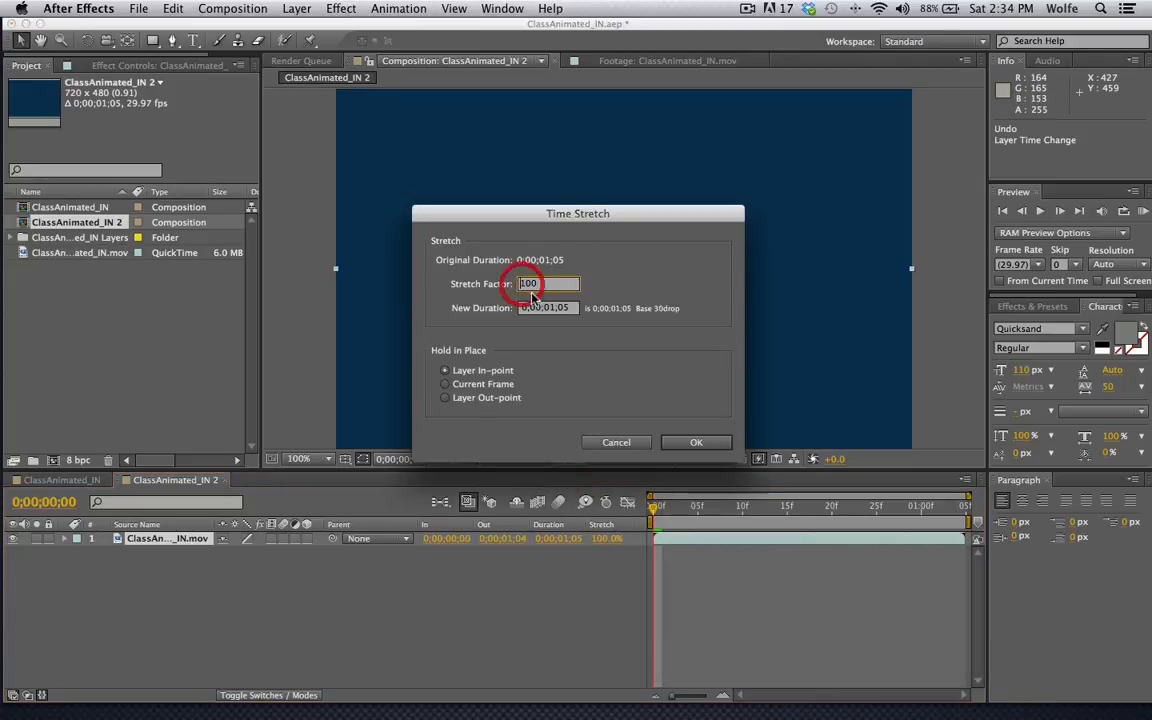
pyautogui.click(694, 442)
pyautogui.moveTo(654, 512)
pyautogui.mouseDown()
pyautogui.moveTo(692, 511)
pyautogui.moveTo(645, 515)
pyautogui.mouseUp()
pyautogui.click(648, 511)
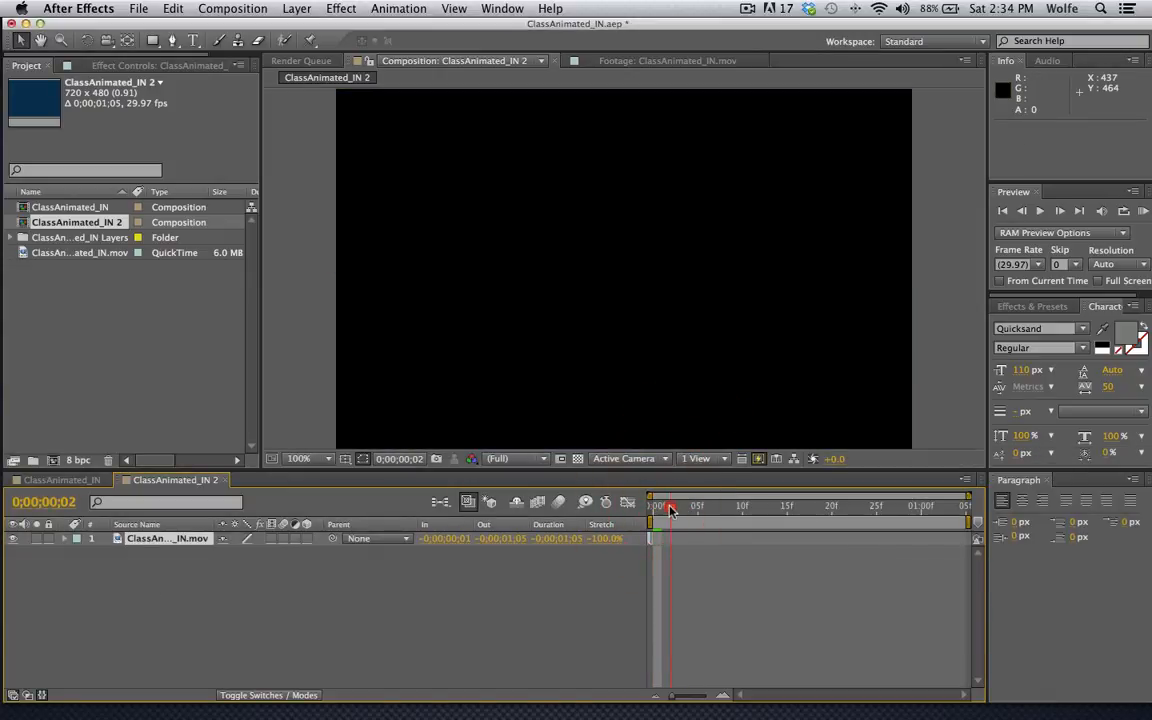
pyautogui.keyDown('super'); pyautogui.click(671, 509); pyautogui.keyUp('super')
pyautogui.press('super+z')
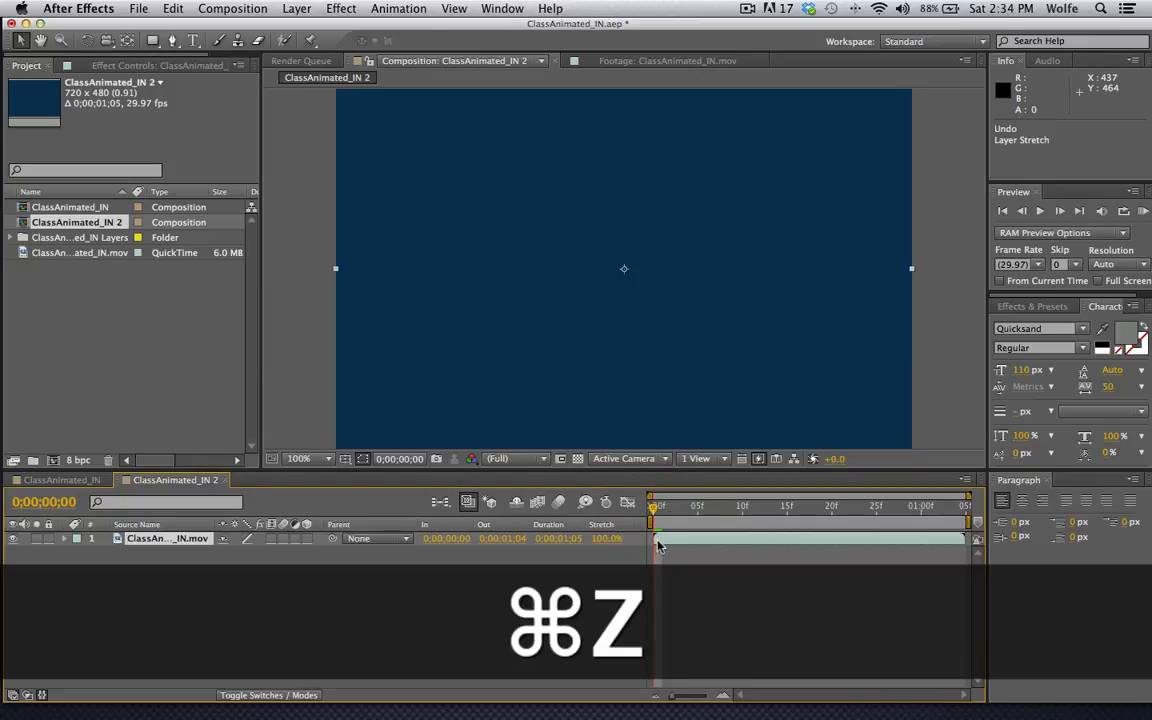
# - Move the movie layer's start to 0;00;00;08, try a -100 stretch factor, and undo the stretch
pyautogui.moveTo(658, 544); pyautogui.dragTo(733, 540)
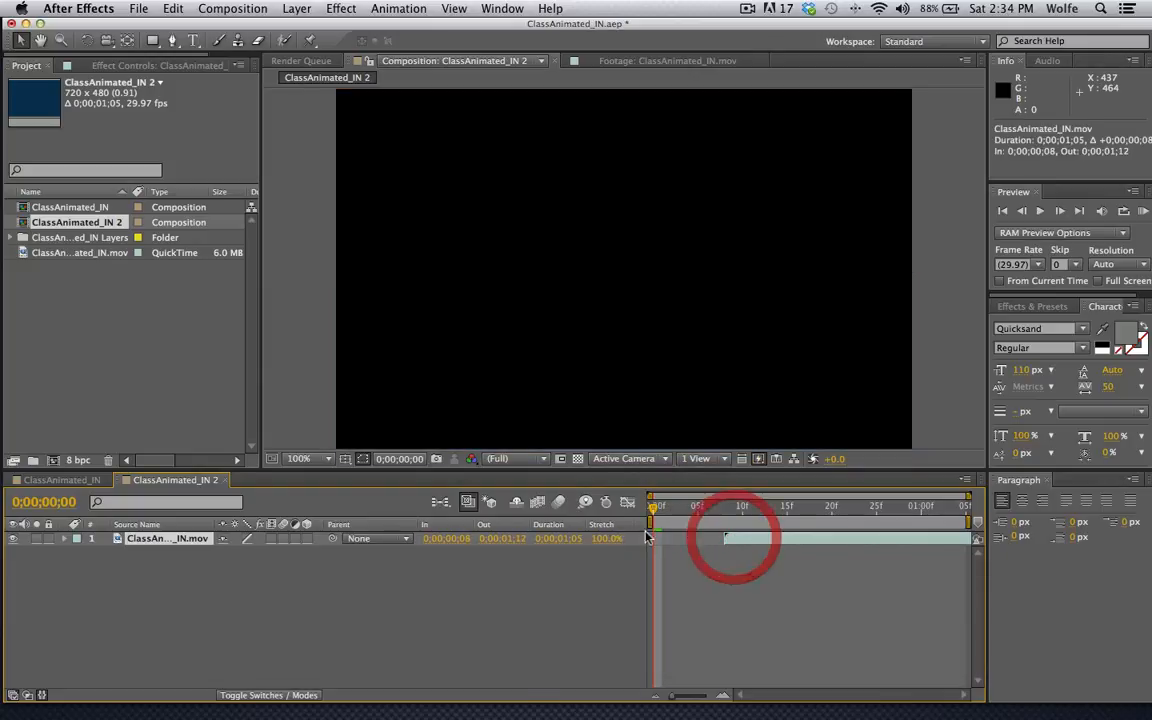
pyautogui.click(607, 539)
pyautogui.click(521, 284)
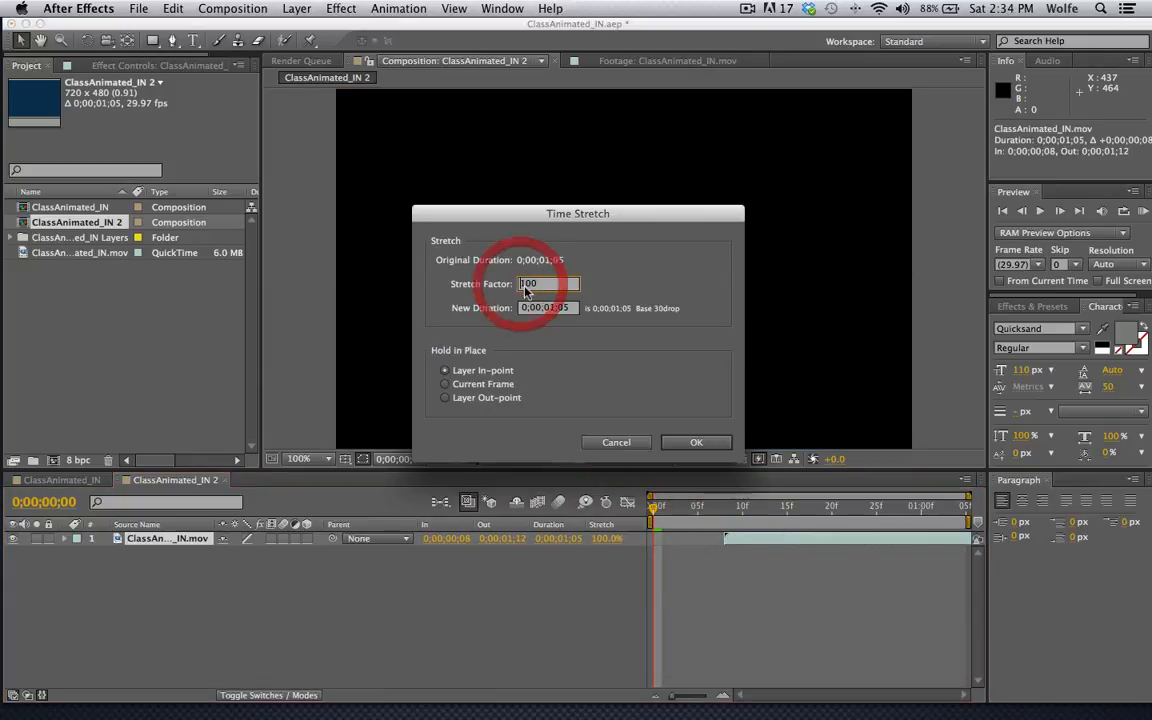
pyautogui.write('-')
pyautogui.click(695, 442)
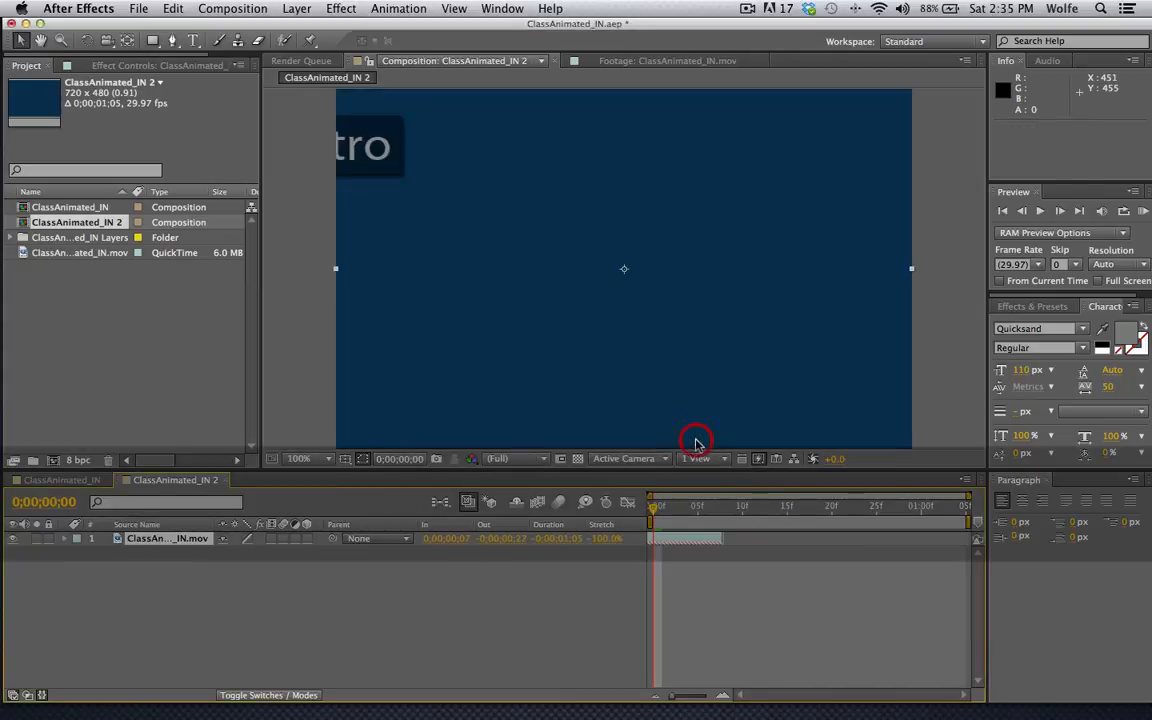
pyautogui.click(647, 508)
pyautogui.press('super+z')
# - Move the movie layer's start to 0;00;00;15, try reversing it with a -100 stretch factor, and undo the stretch
pyautogui.moveTo(745, 541); pyautogui.dragTo(803, 541)
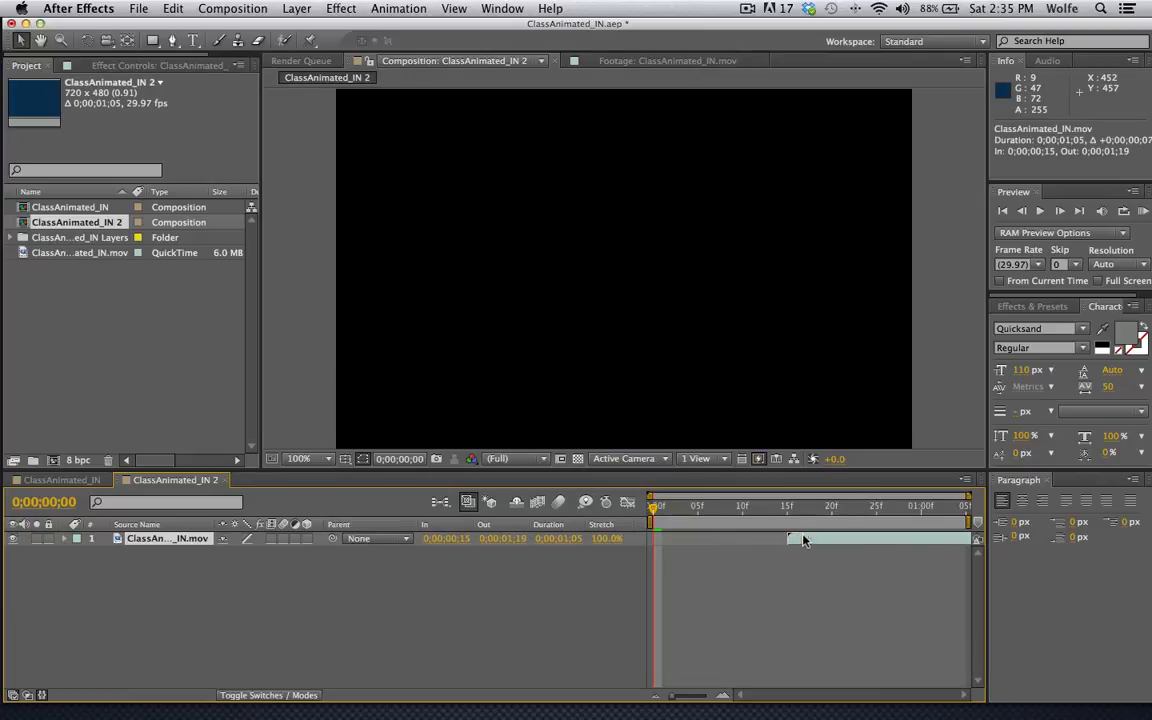
pyautogui.click(600, 539)
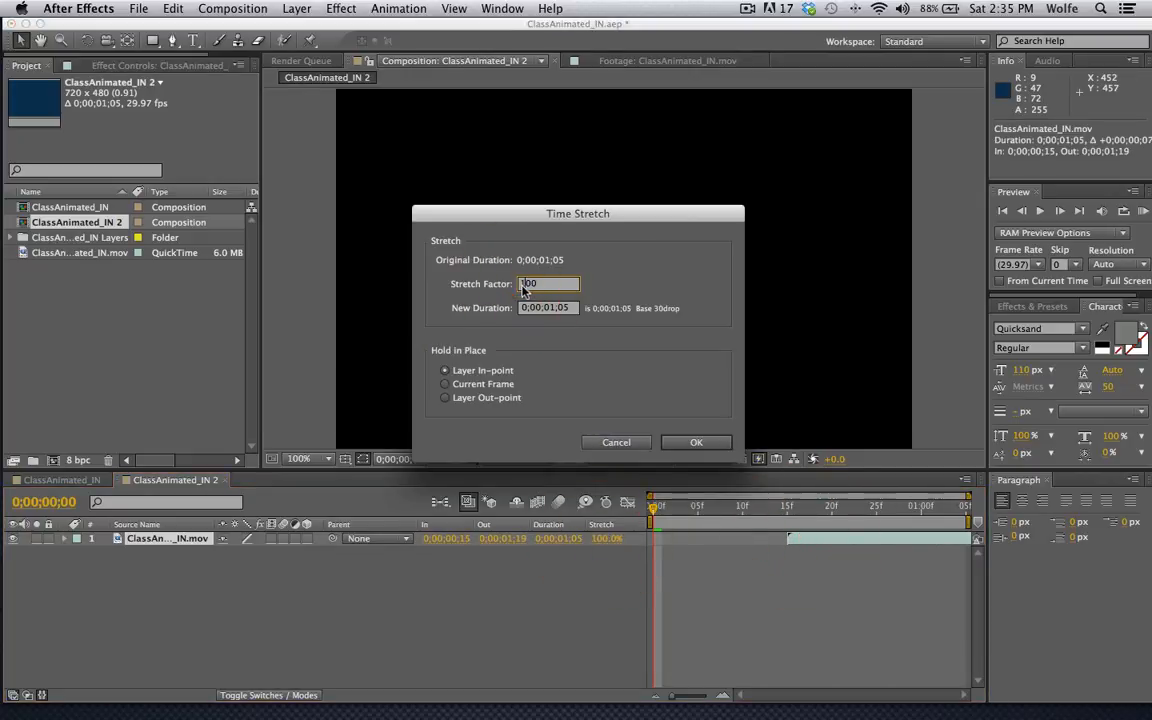
pyautogui.click(521, 285)
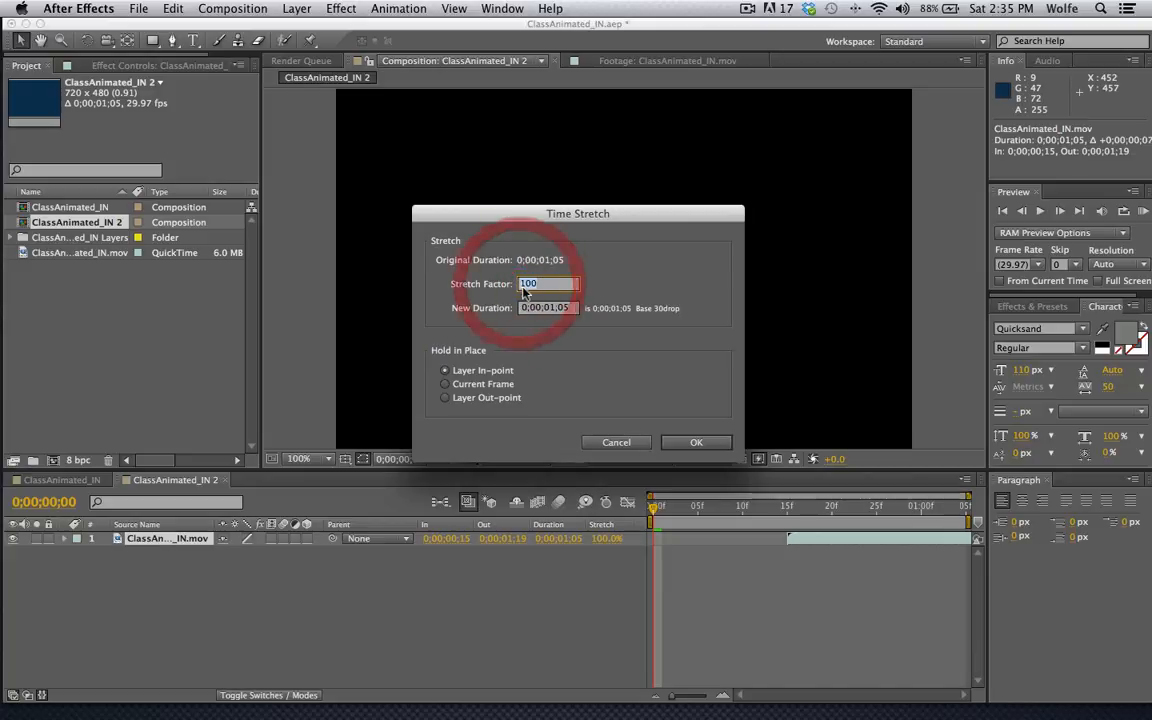
pyautogui.press('Left')
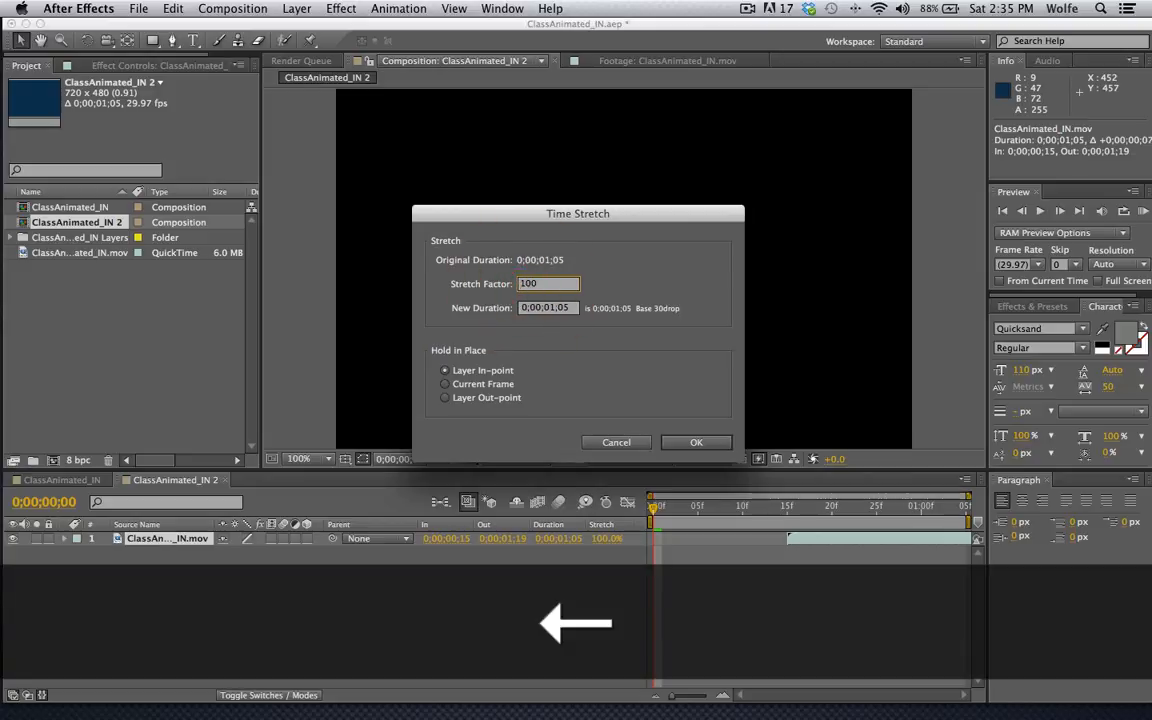
pyautogui.write('-')
pyautogui.click(693, 443)
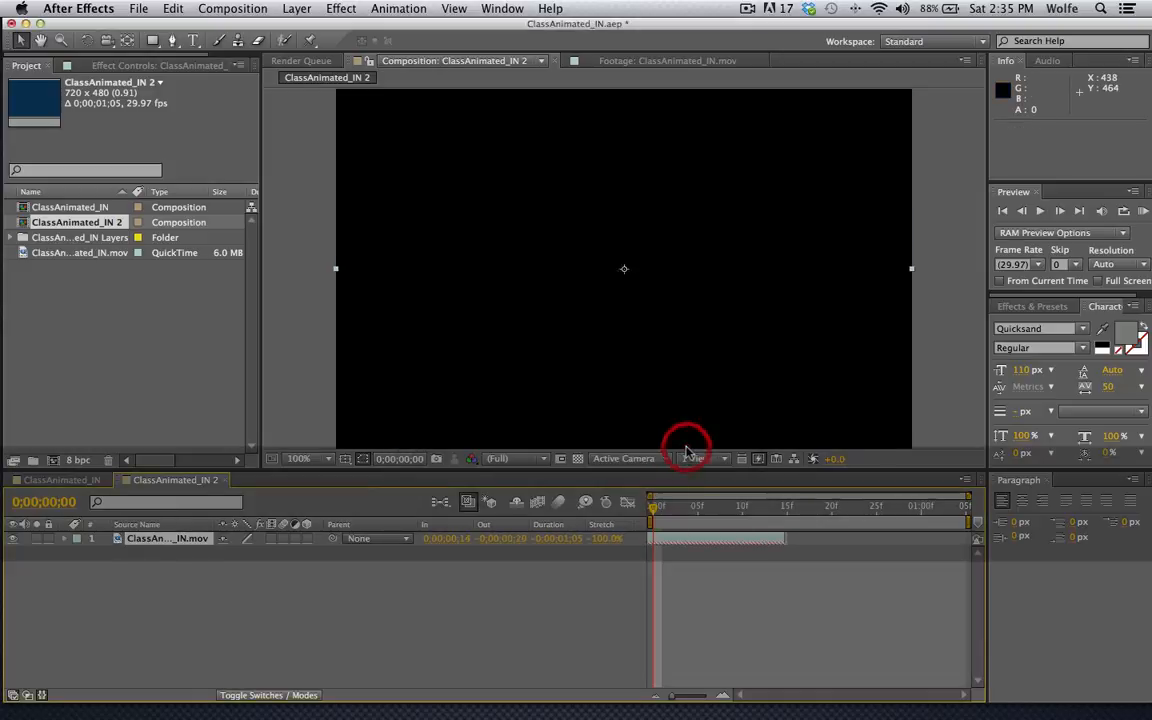
pyautogui.moveTo(654, 507)
pyautogui.mouseDown()
pyautogui.moveTo(764, 505)
pyautogui.moveTo(640, 506)
pyautogui.moveTo(805, 507)
pyautogui.moveTo(651, 505)
pyautogui.mouseUp()
pyautogui.press('super+z')
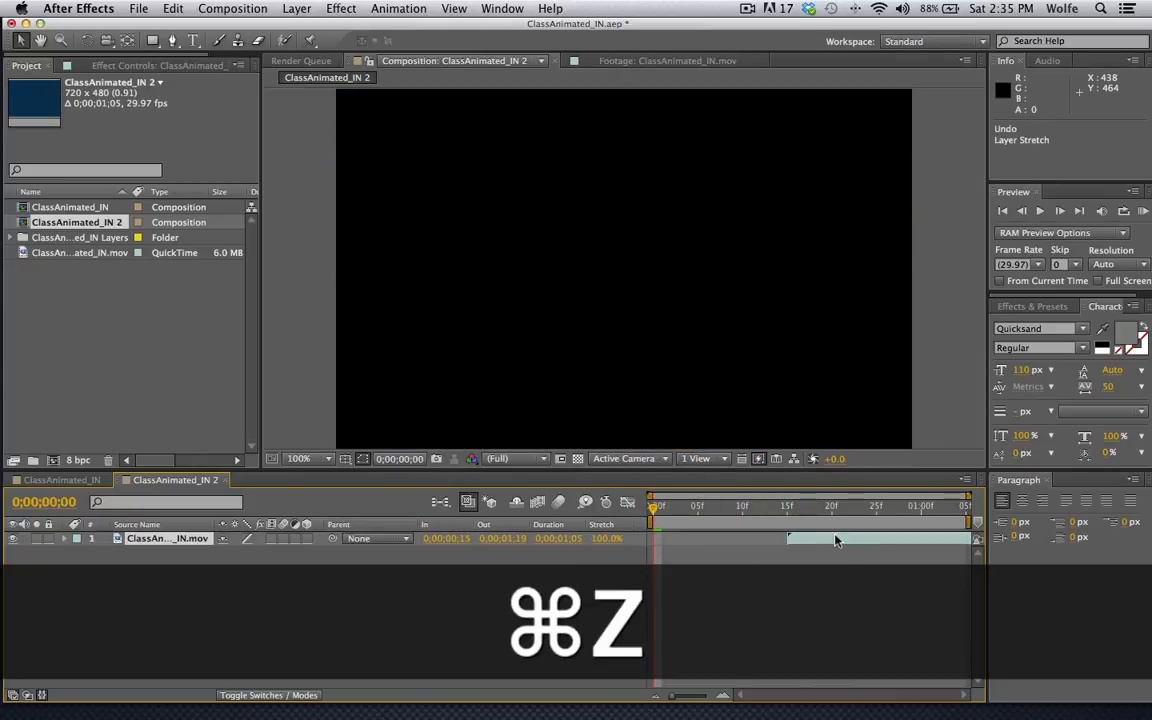
# - Shift the movie layer to start at 0;00;00;19, try the -100 time stretch while scrubbing the result, and undo the stretch
pyautogui.moveTo(836, 540); pyautogui.dragTo(869, 540)
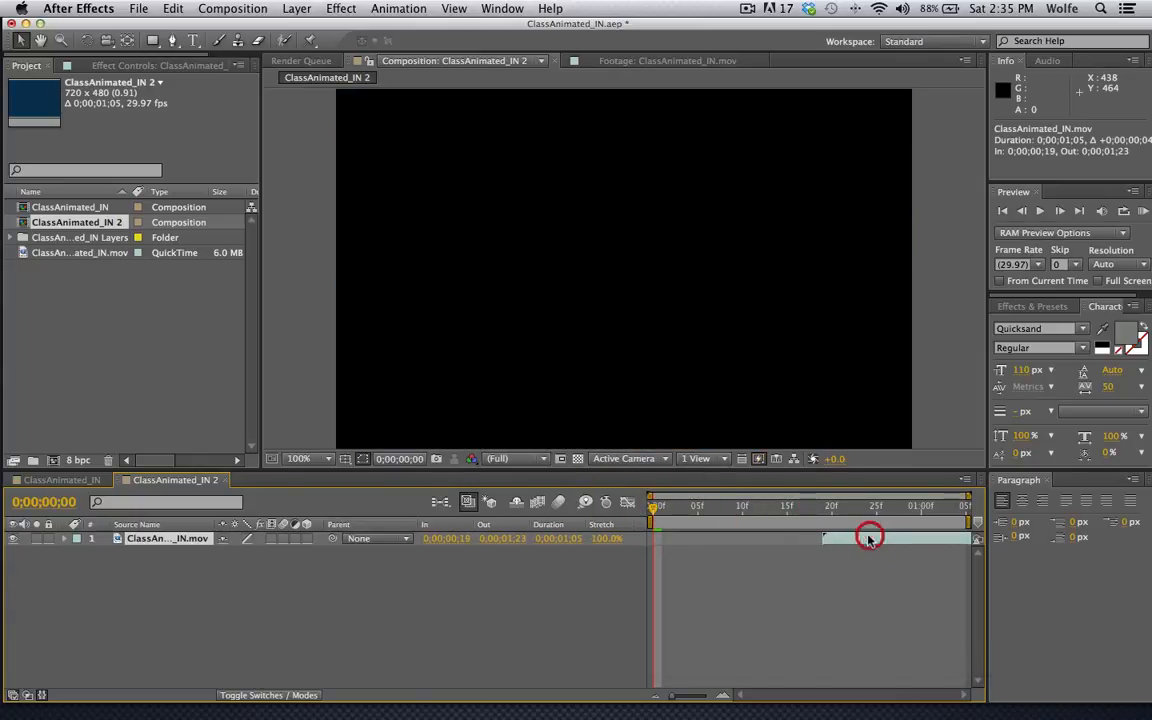
pyautogui.click(606, 538)
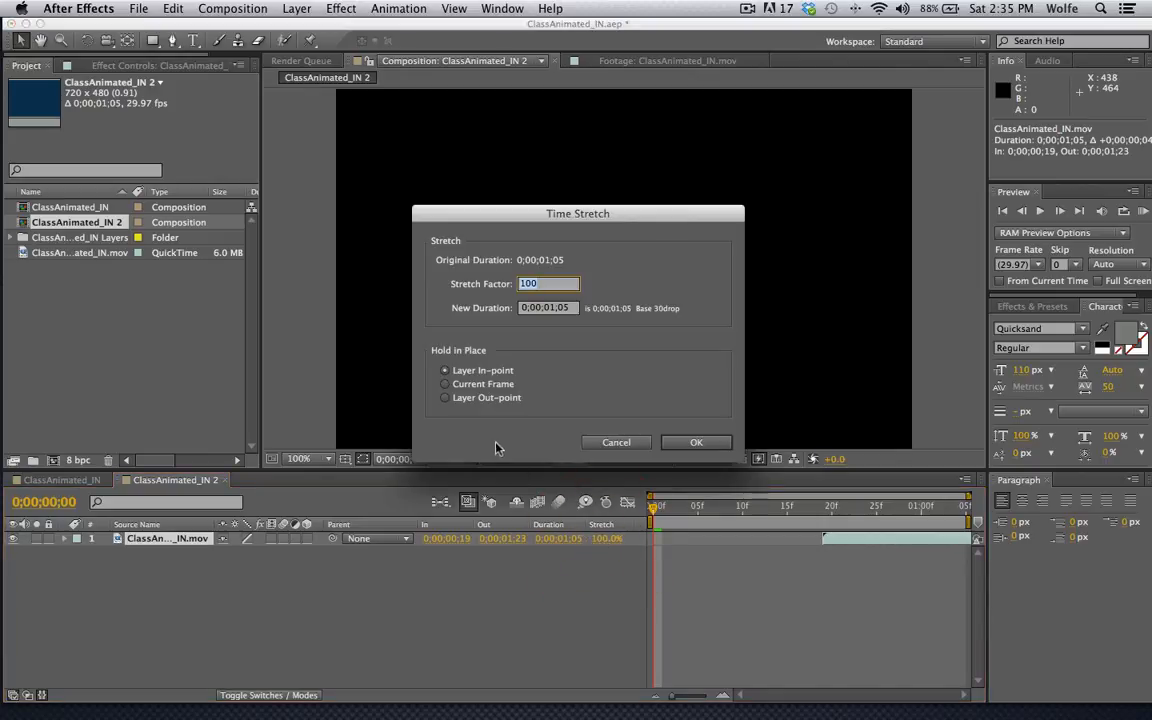
pyautogui.write('-100')
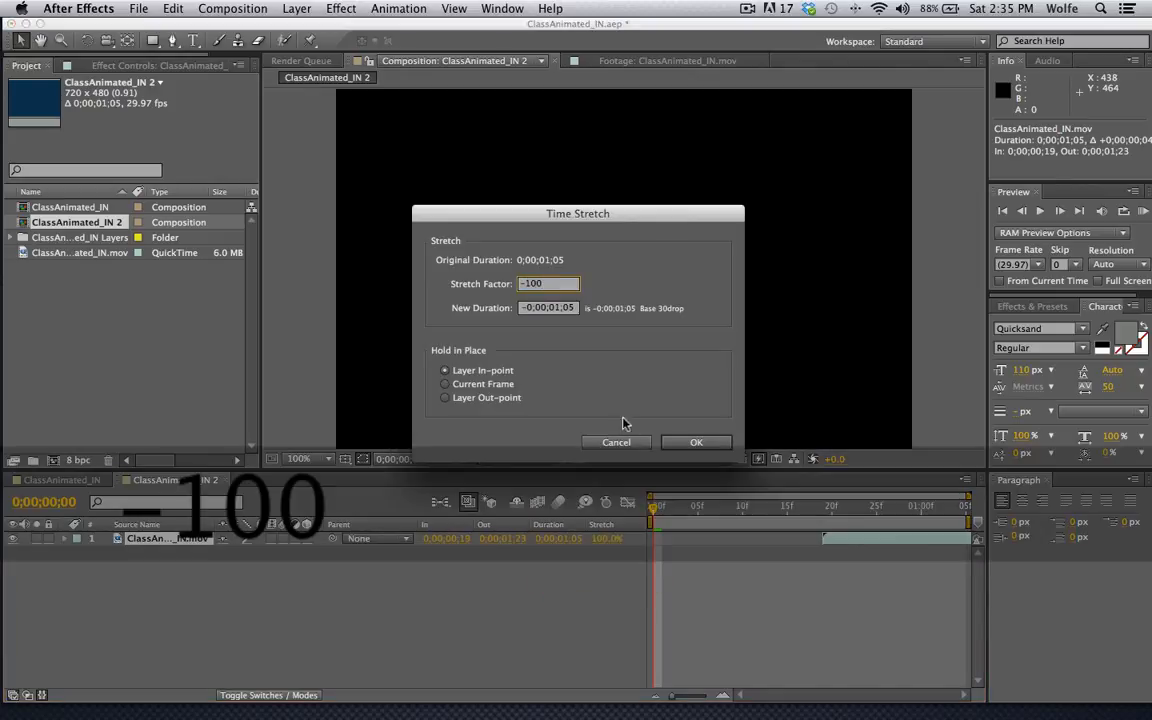
pyautogui.click(681, 441)
pyautogui.click(692, 508)
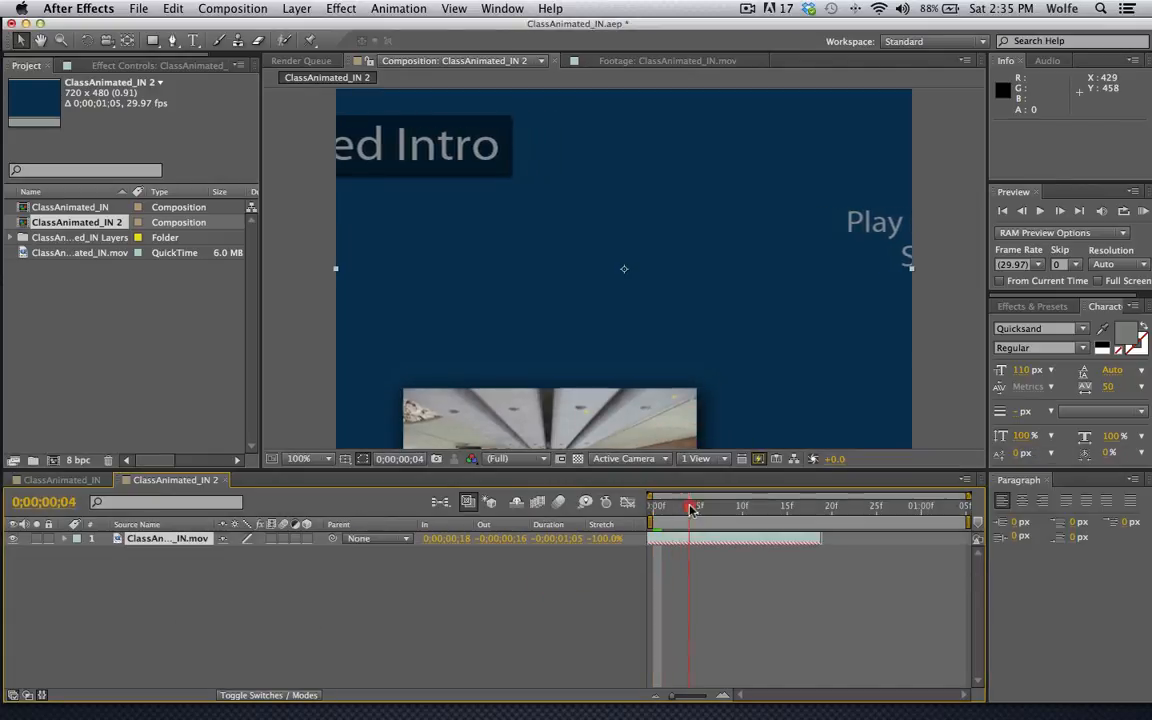
pyautogui.moveTo(692, 508); pyautogui.dragTo(620, 512)
pyautogui.press('super+z')
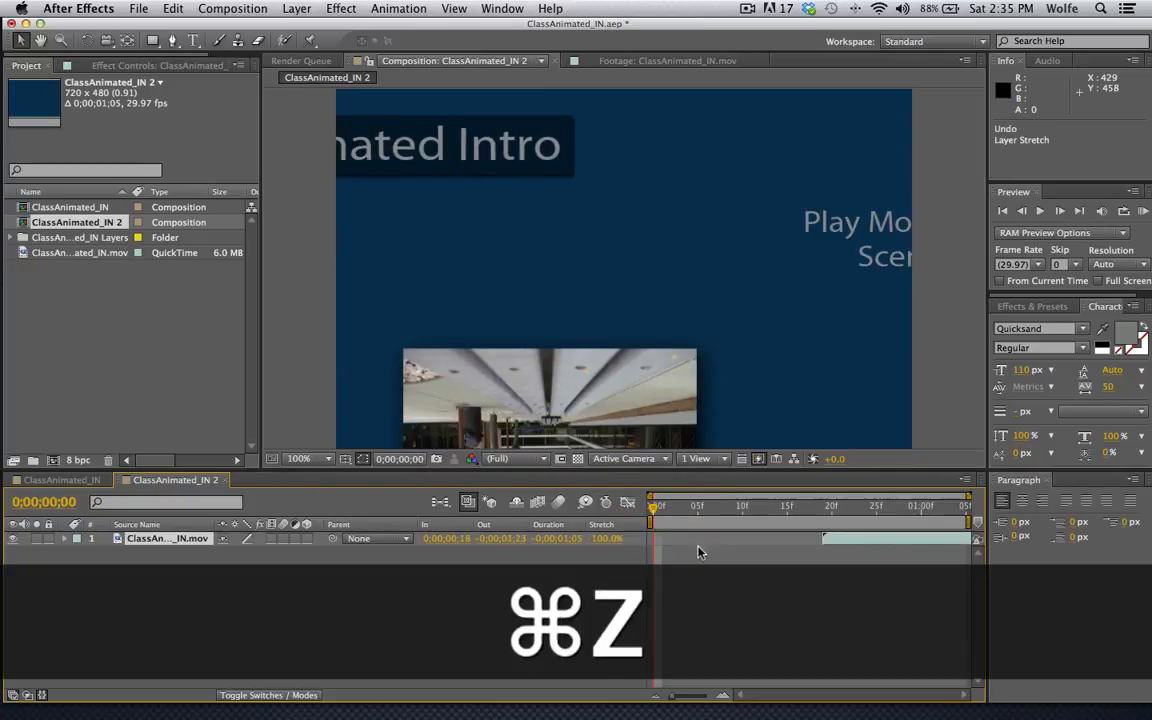
# - Move the movie layer's start to 0;00;00;25, reverse it with a -100 stretch factor, and scrub through the opening frames
pyautogui.moveTo(832, 540); pyautogui.dragTo(888, 545)
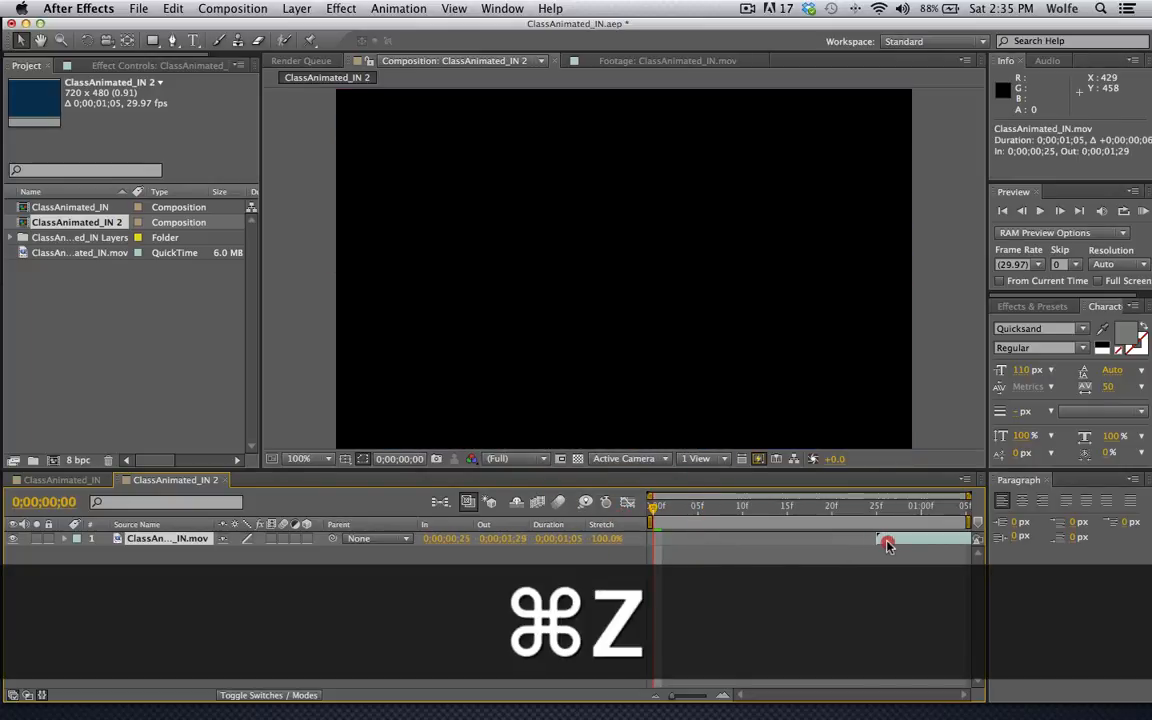
pyautogui.click(608, 539)
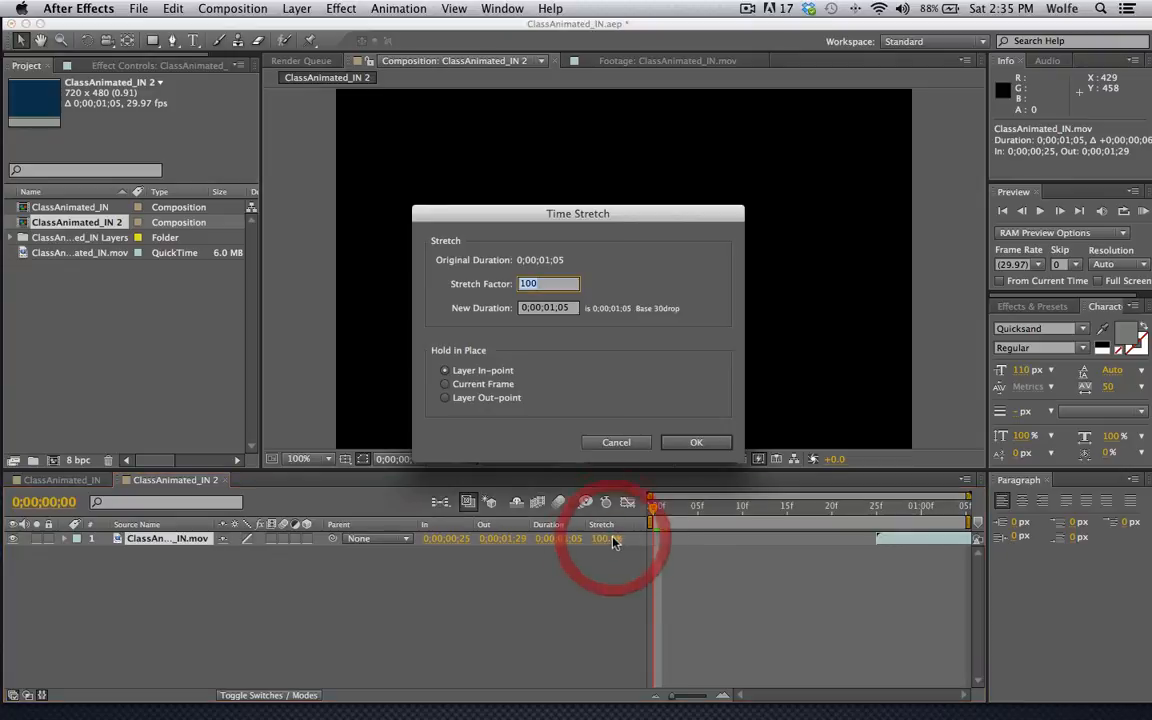
pyautogui.write('-10')
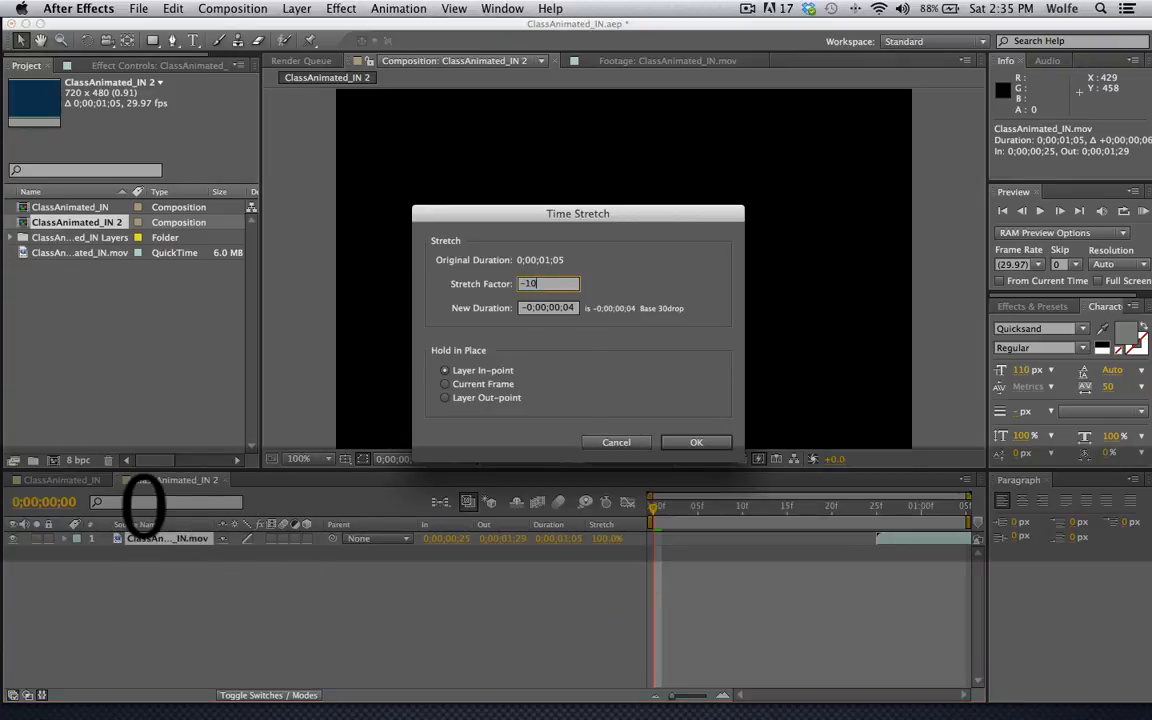
pyautogui.write('0')
pyautogui.click(666, 442)
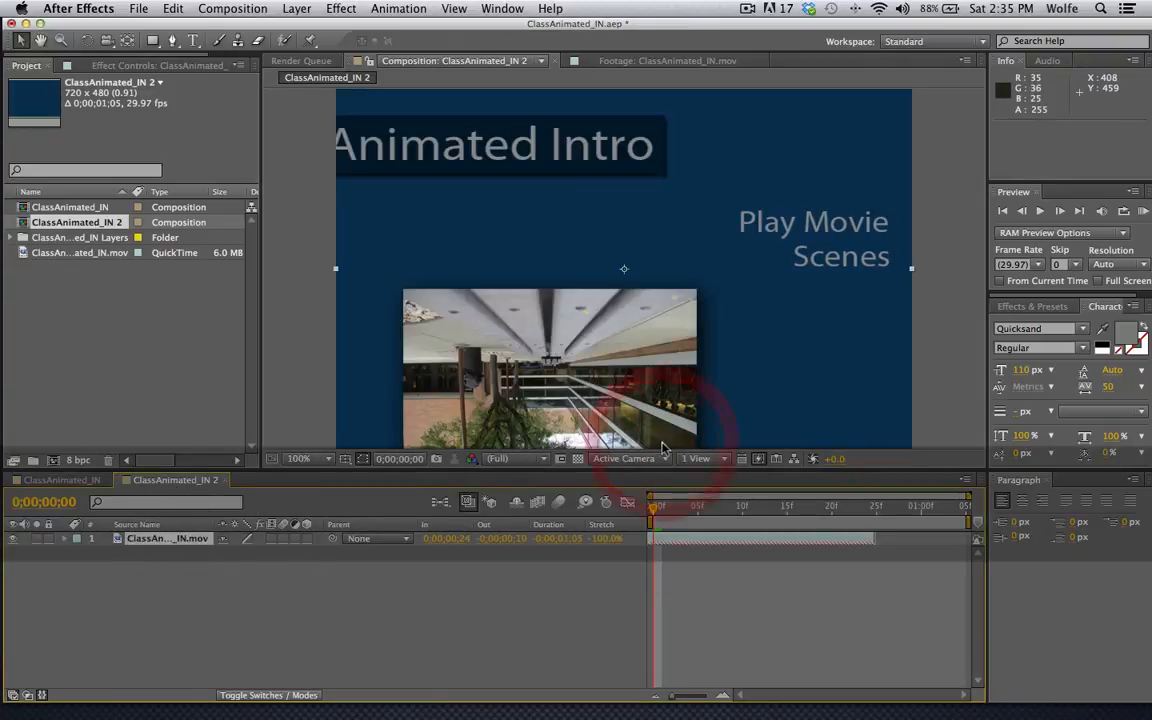
pyautogui.moveTo(655, 508); pyautogui.dragTo(703, 531)
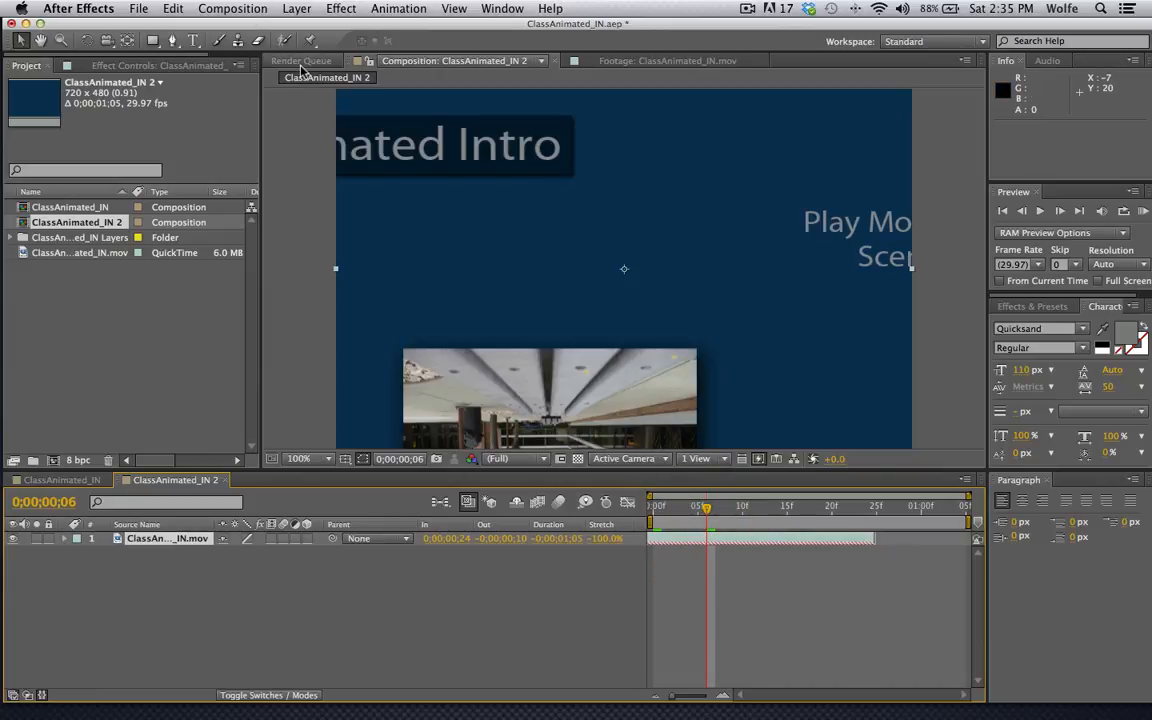
# - Queue the ClassAnimated_IN 2 composition and render it as the QuickTime movie ClassAnimated_OUT in the ClassAnimateIntro folder
pyautogui.click(232, 8)
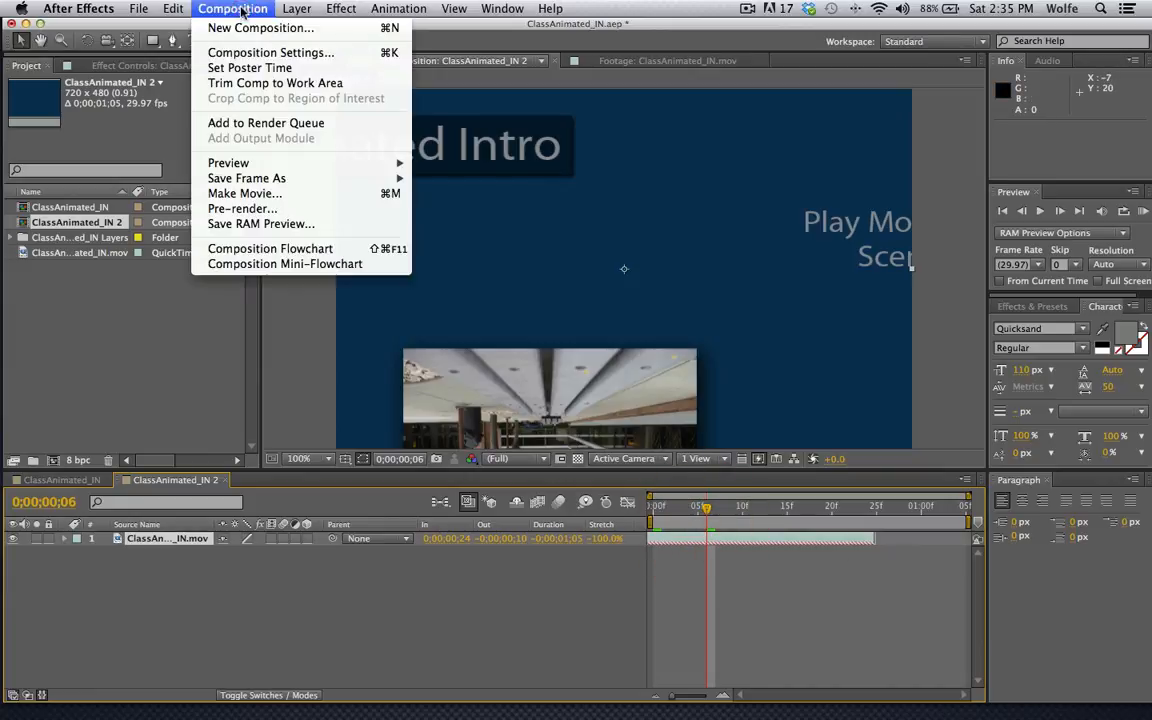
pyautogui.click(257, 121)
pyautogui.click(662, 204)
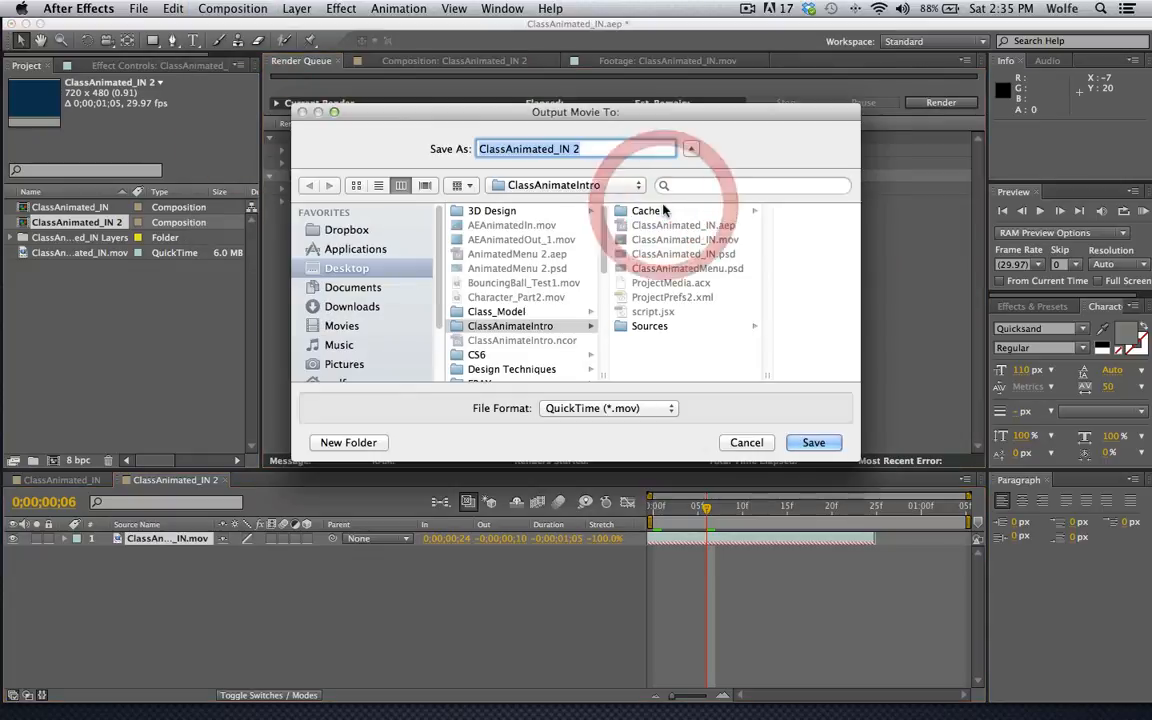
pyautogui.click(590, 150)
pyautogui.press('BackSpace')
pyautogui.press('BackSpace')
pyautogui.press('BackSpace')
pyautogui.press('BackSpace')
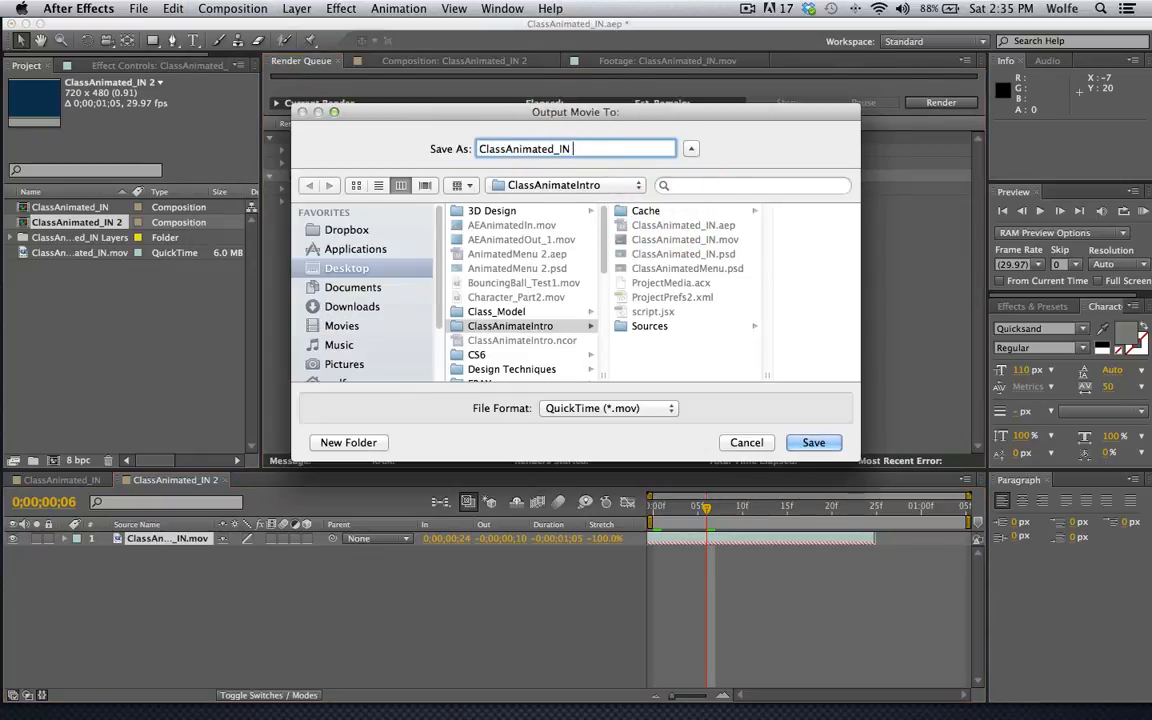
pyautogui.write('OUT')
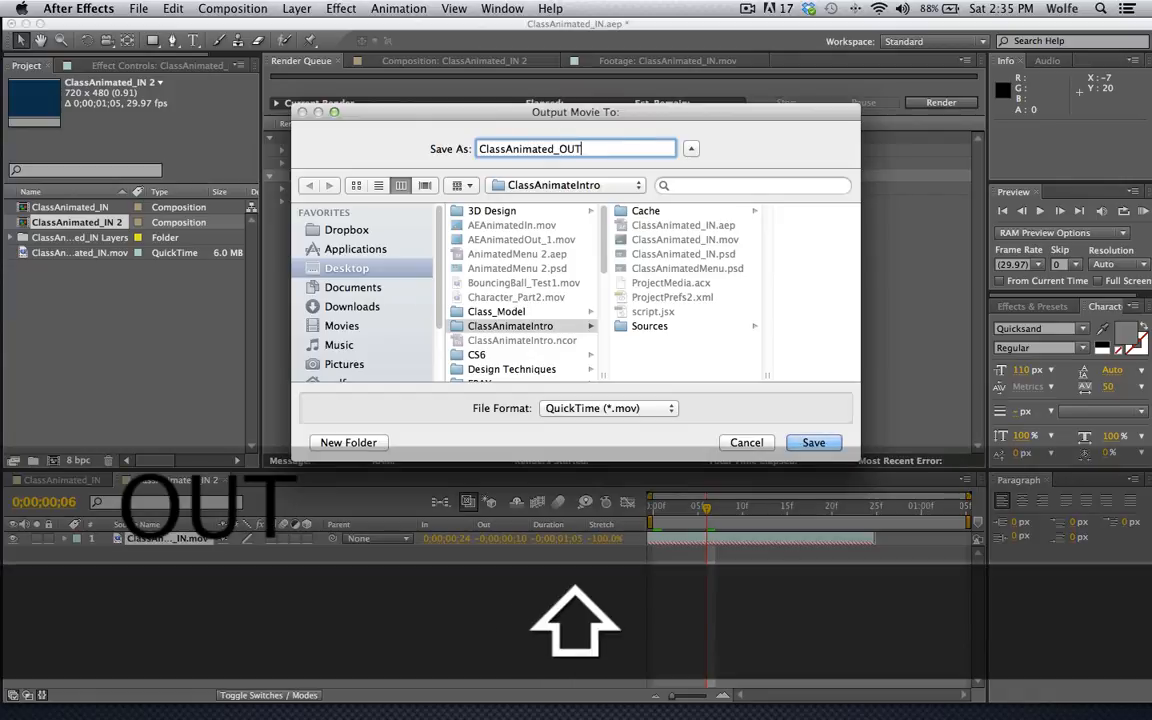
pyautogui.click(530, 328)
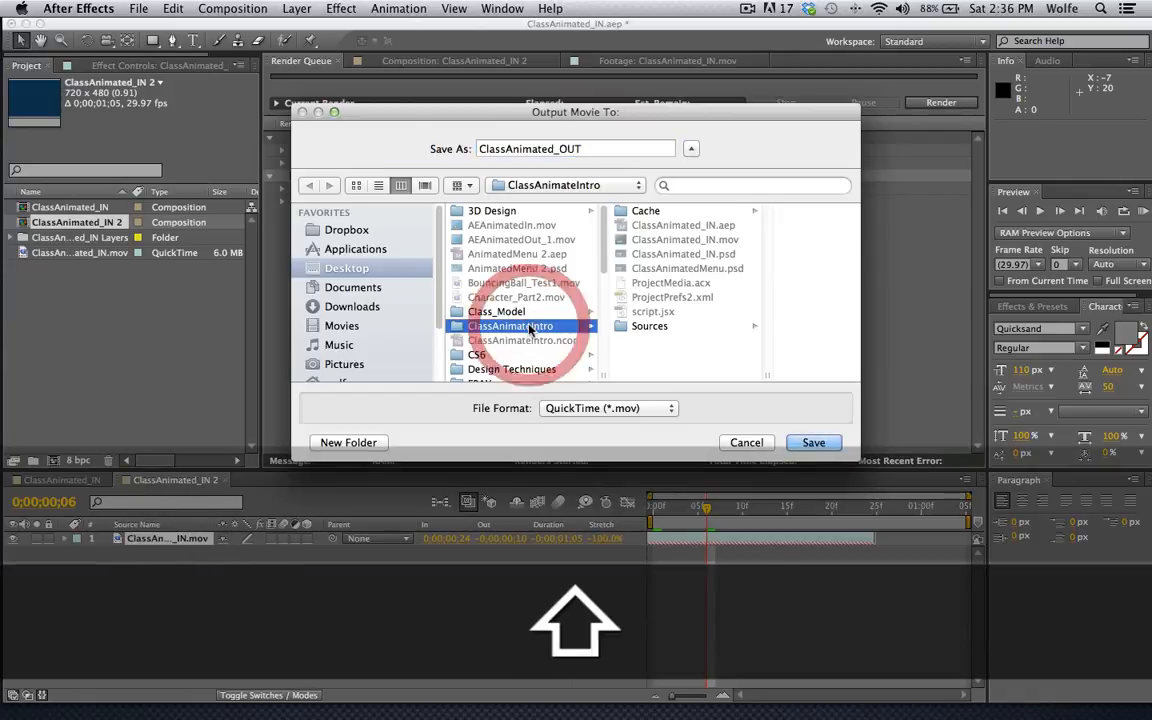
pyautogui.click(813, 442)
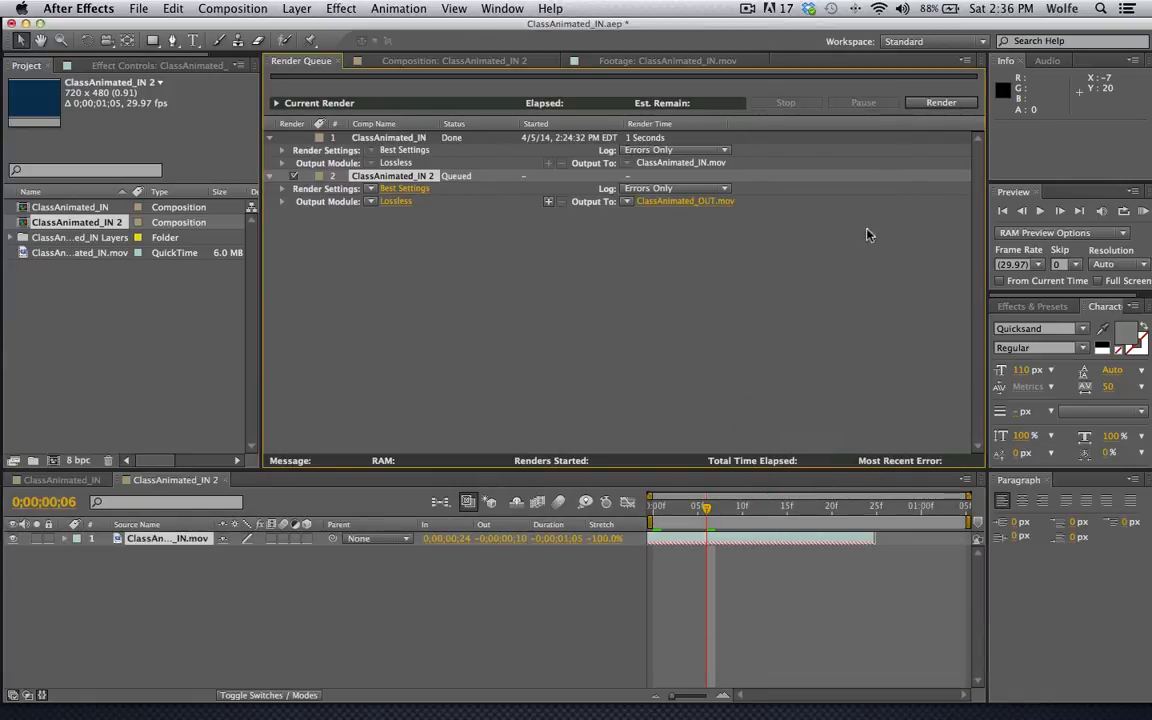
pyautogui.click(908, 103)
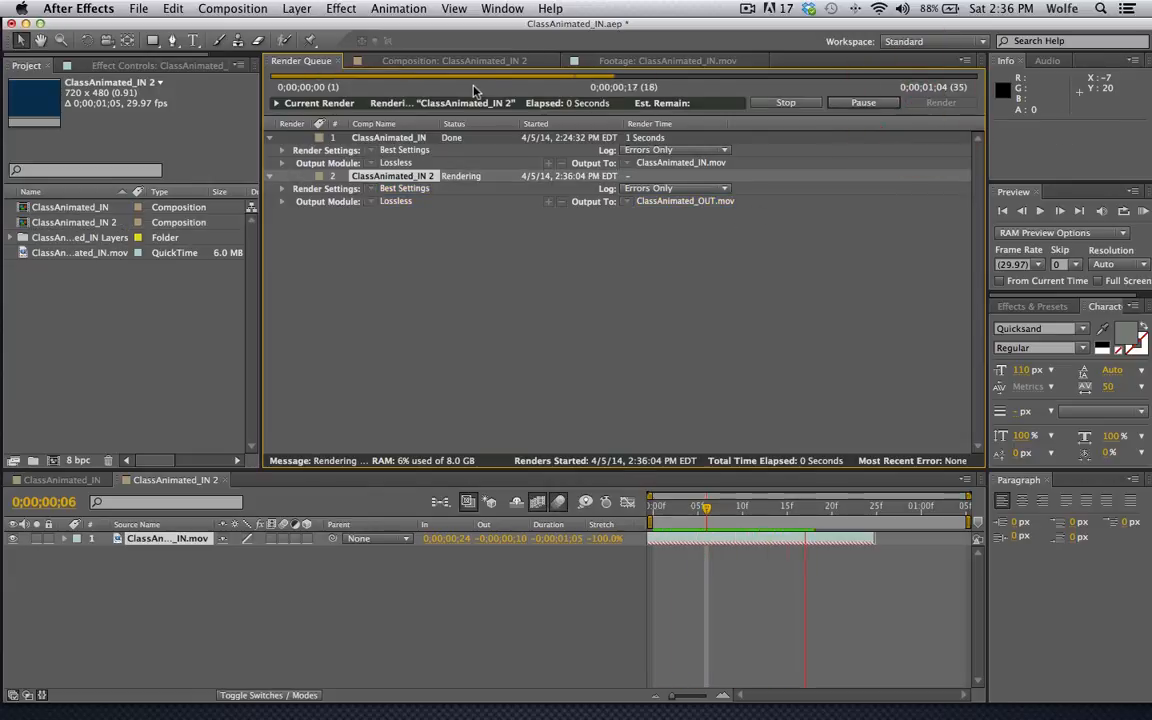
# - Switch to the ClassAnimateIntro project in Adobe Encore and import ClassAnimated_OUT.mov as an asset
pyautogui.click(24, 22)
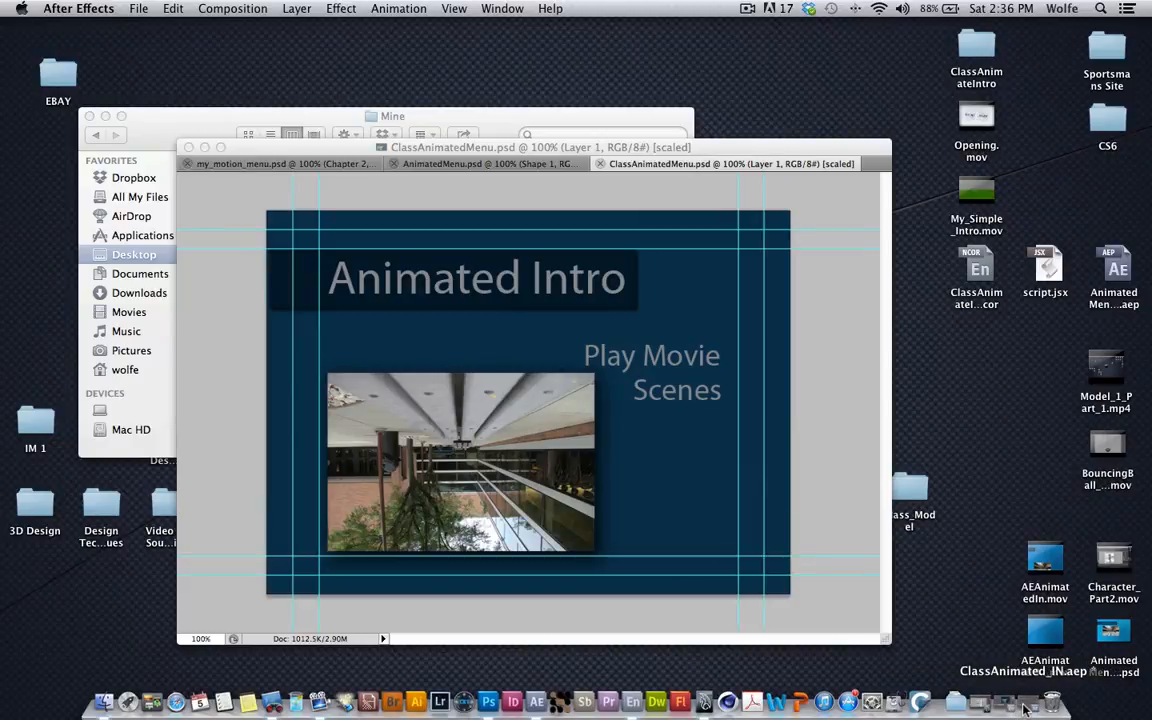
pyautogui.click(1040, 705)
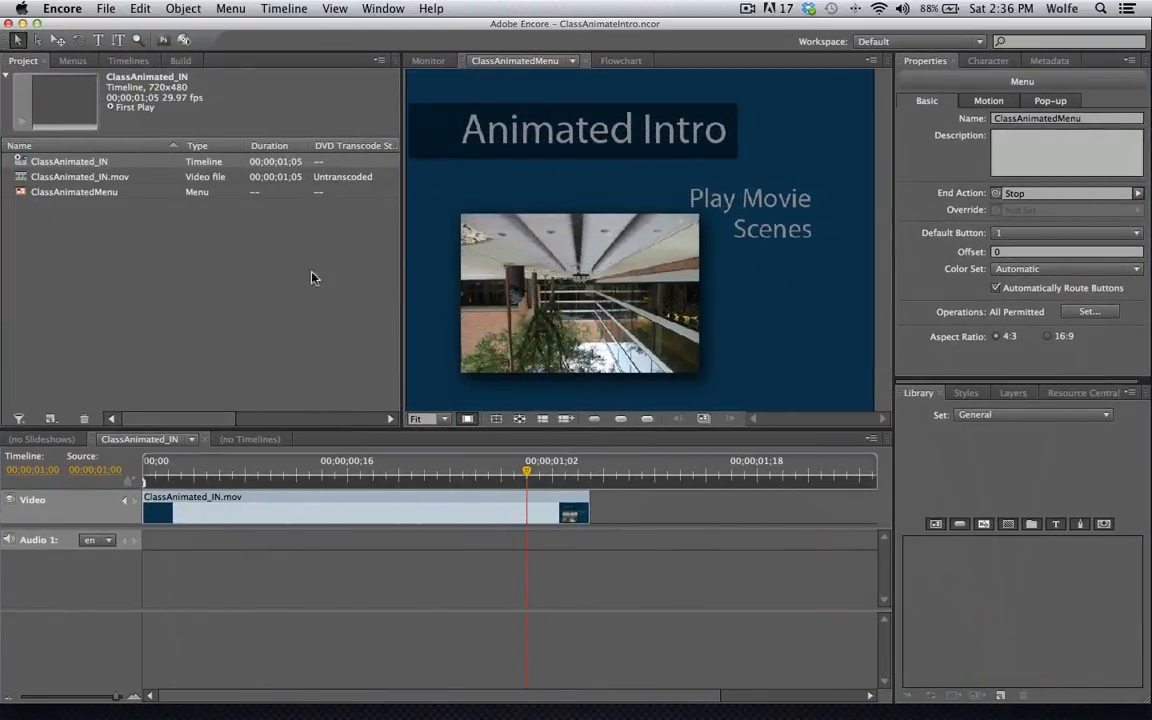
pyautogui.doubleClick(164, 216)
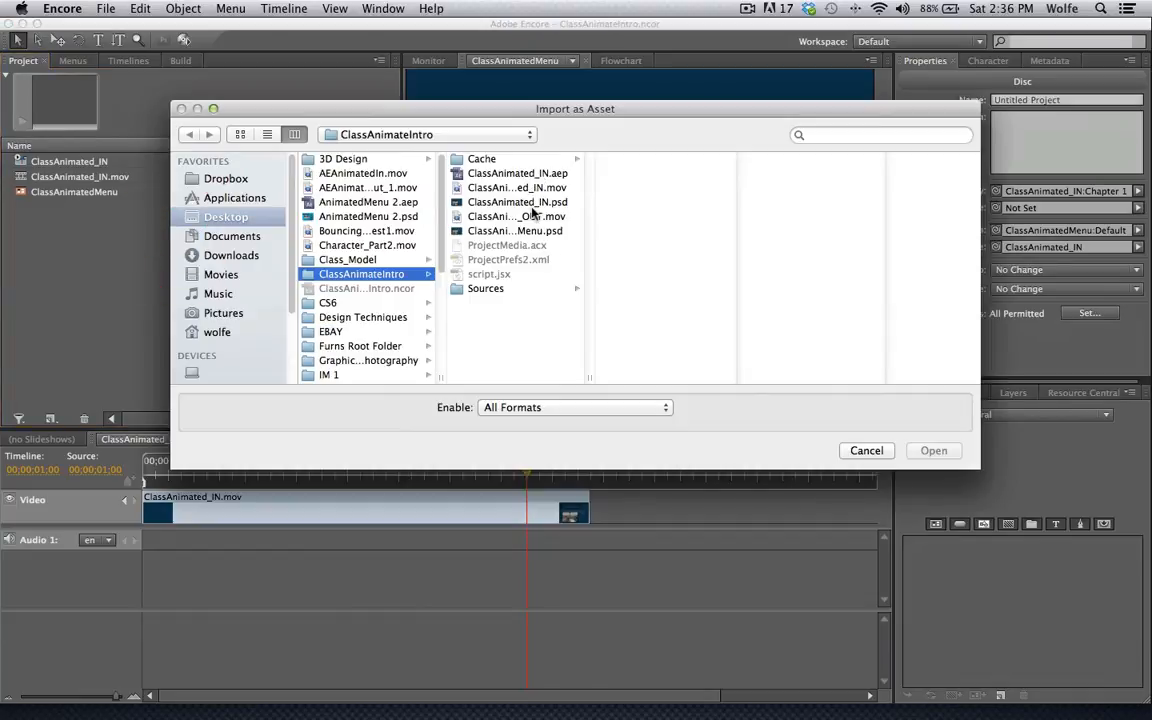
pyautogui.click(533, 218)
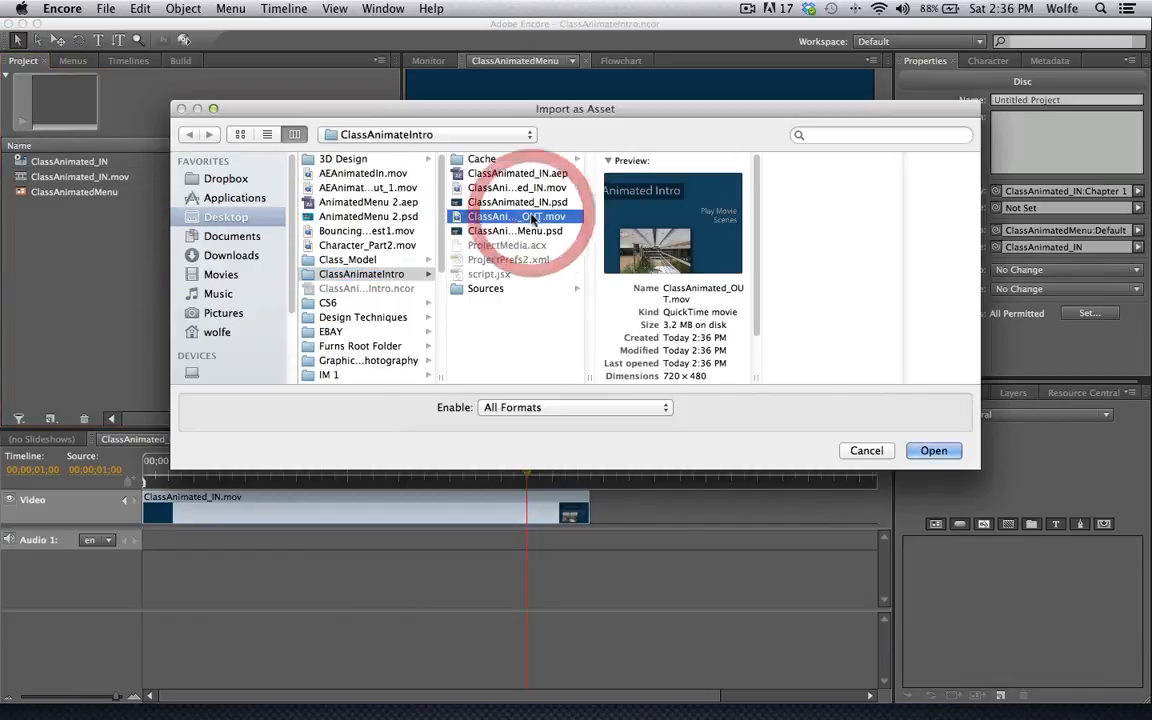
pyautogui.click(926, 451)
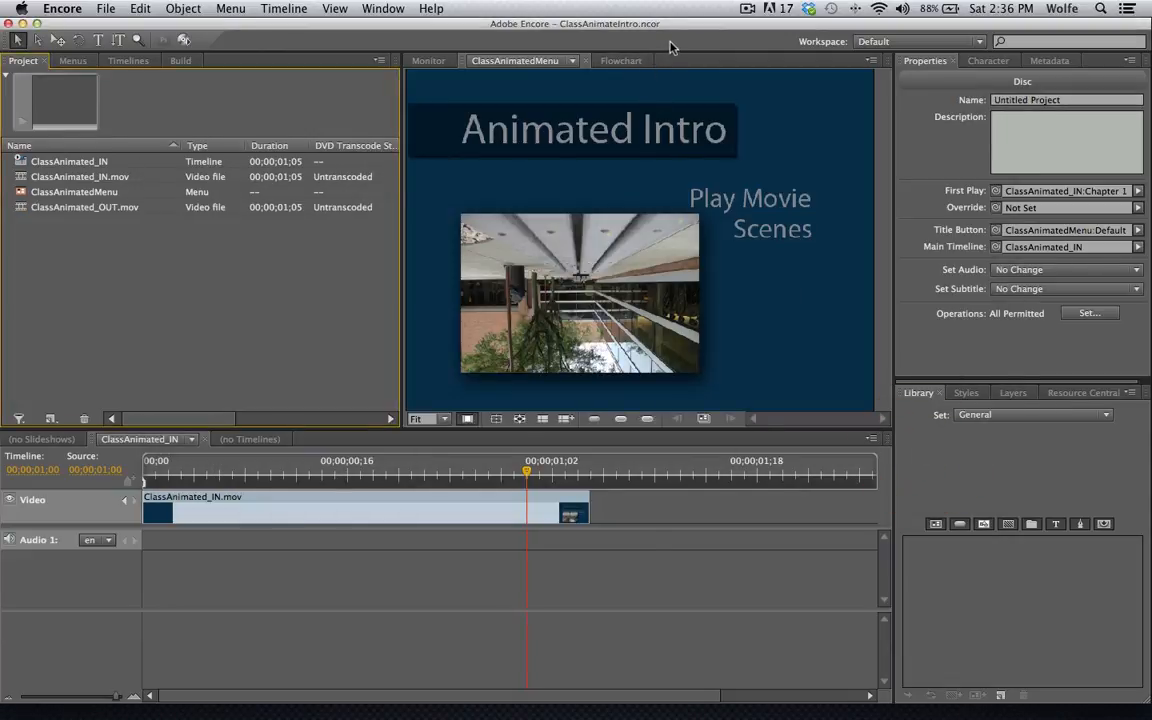
pyautogui.click(747, 8)
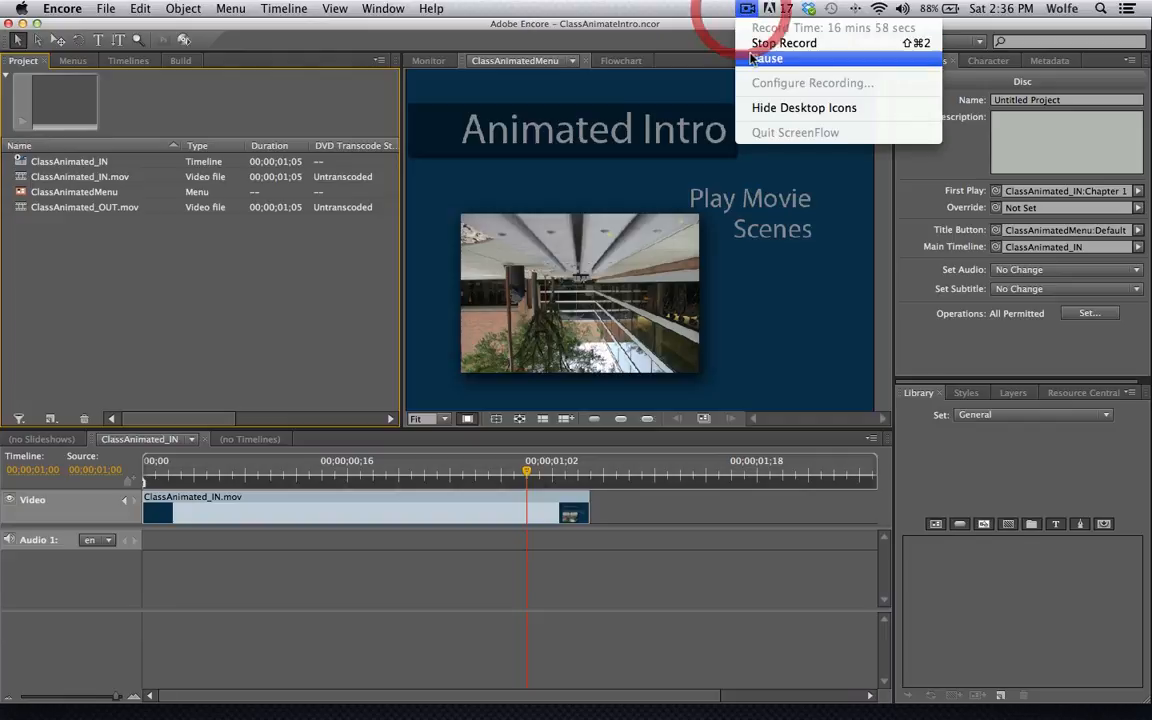
pyautogui.click(749, 45)
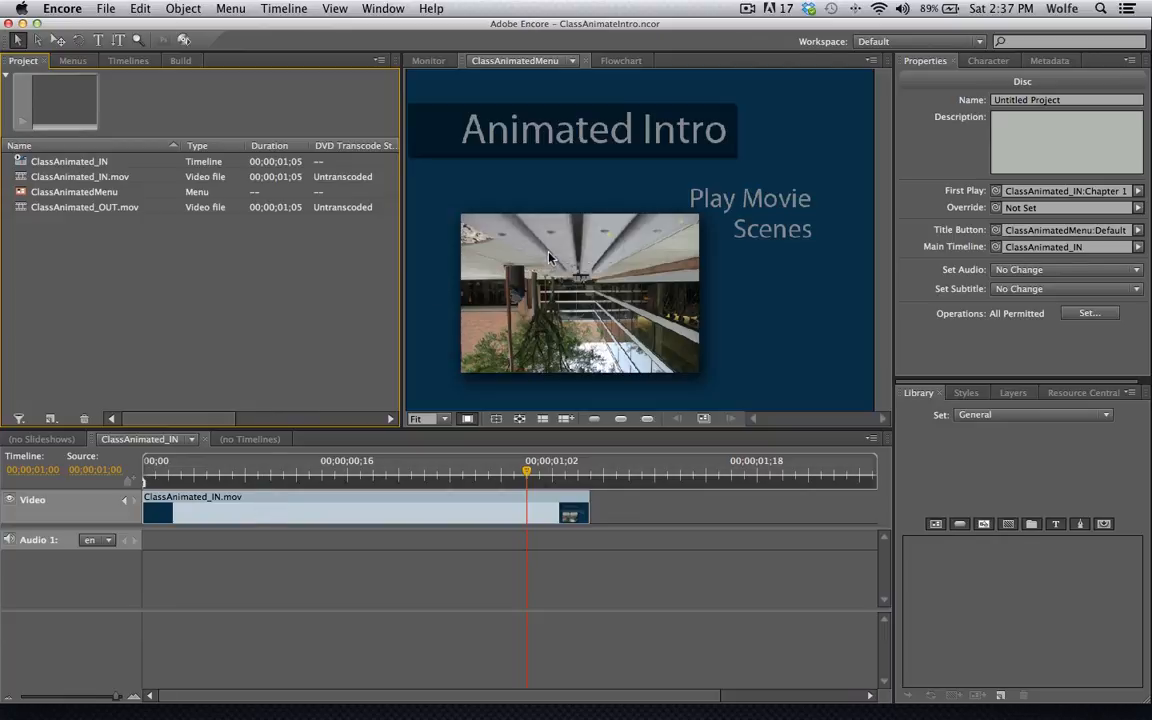
# - Assign ClassAnimated_OUT.mov as the transition asset of both the Play Movie and Scenes buttons in ClassAnimatedMenu
pyautogui.click(578, 182)
pyautogui.click(799, 204)
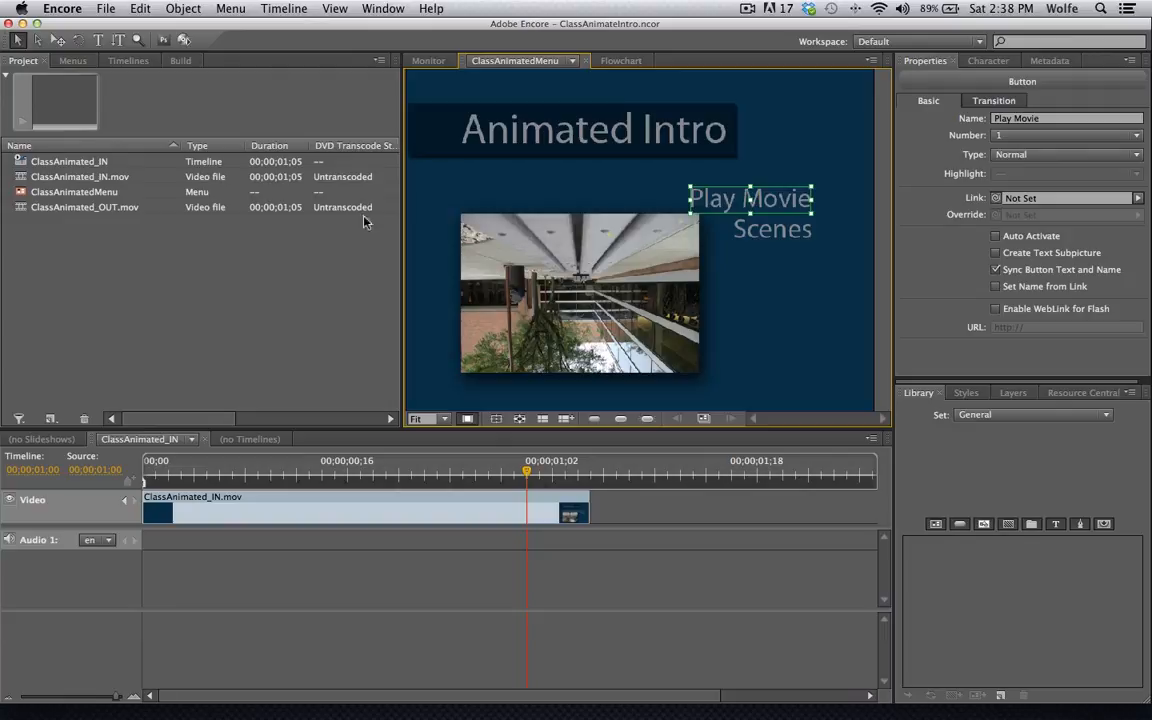
pyautogui.click(747, 13)
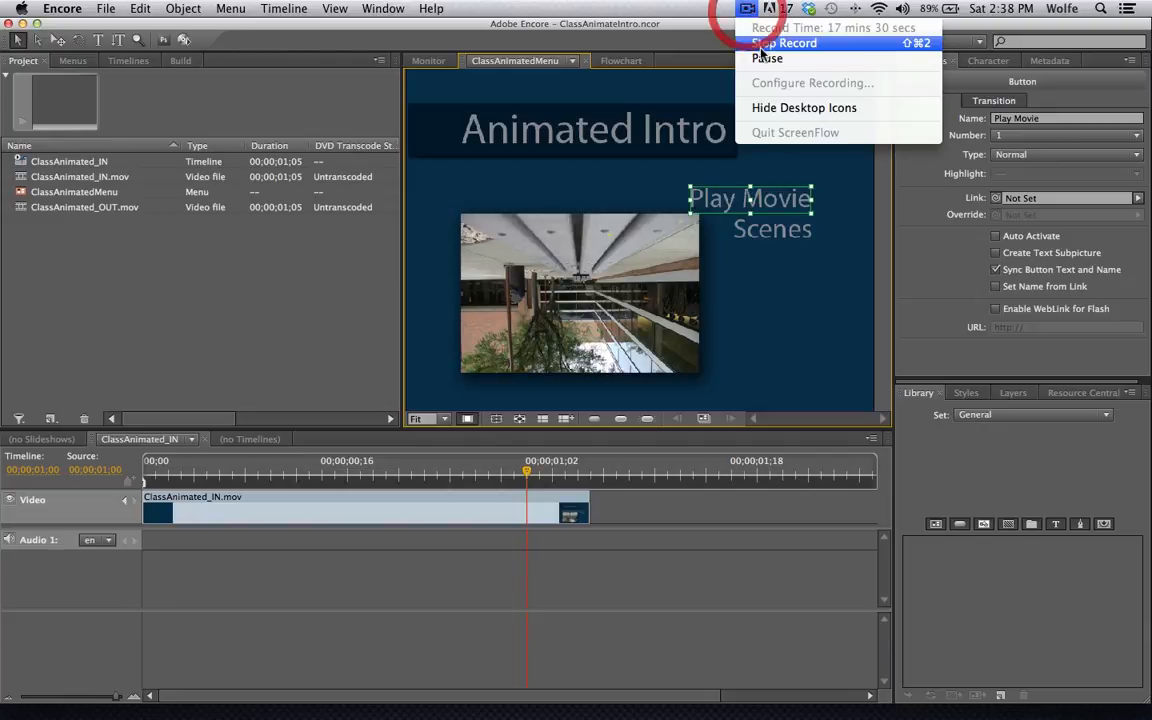
pyautogui.click(775, 60)
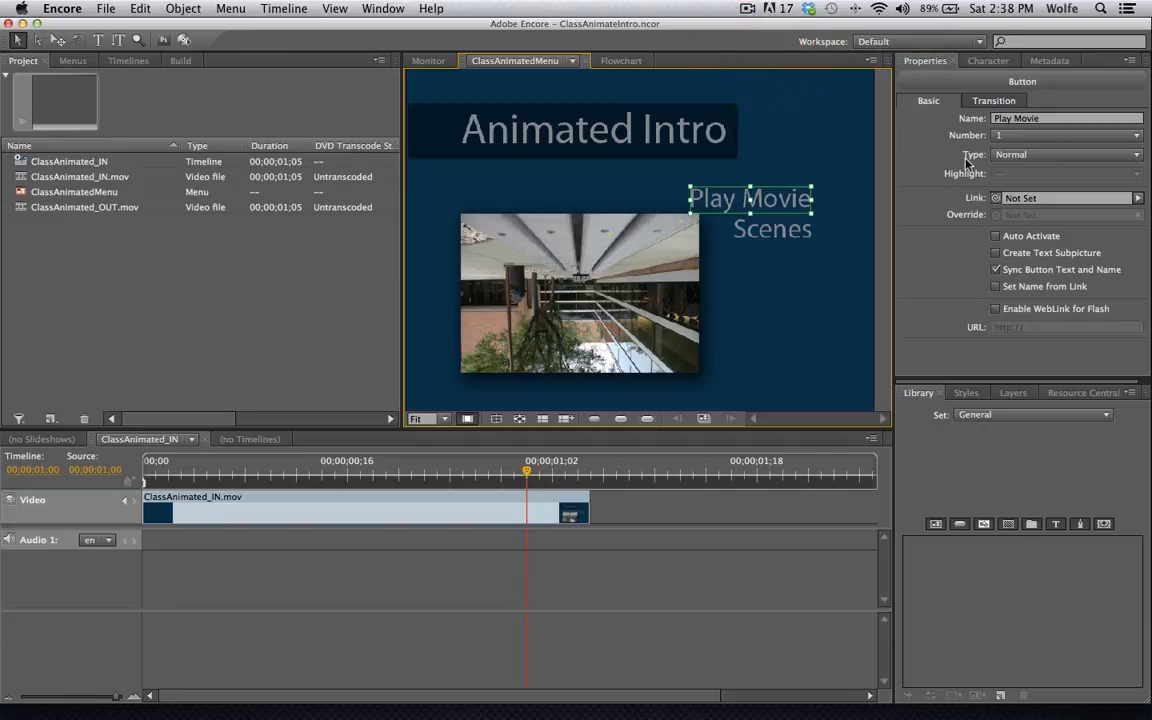
pyautogui.click(987, 103)
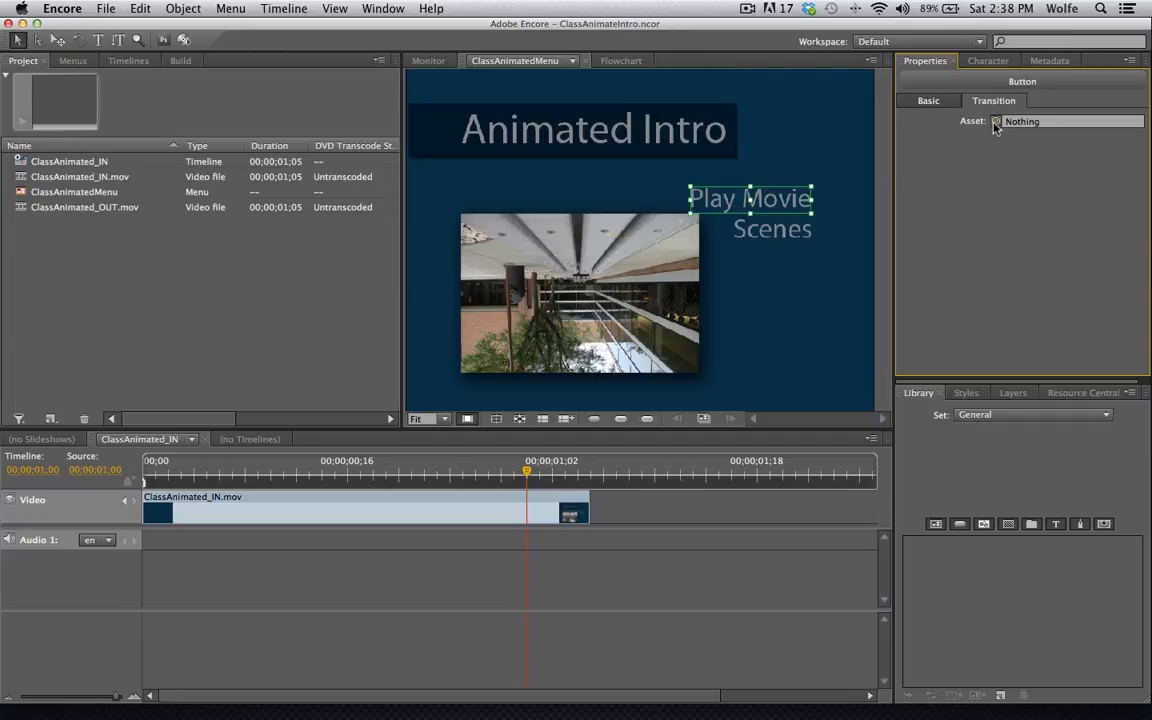
pyautogui.moveTo(996, 122); pyautogui.dragTo(193, 330)
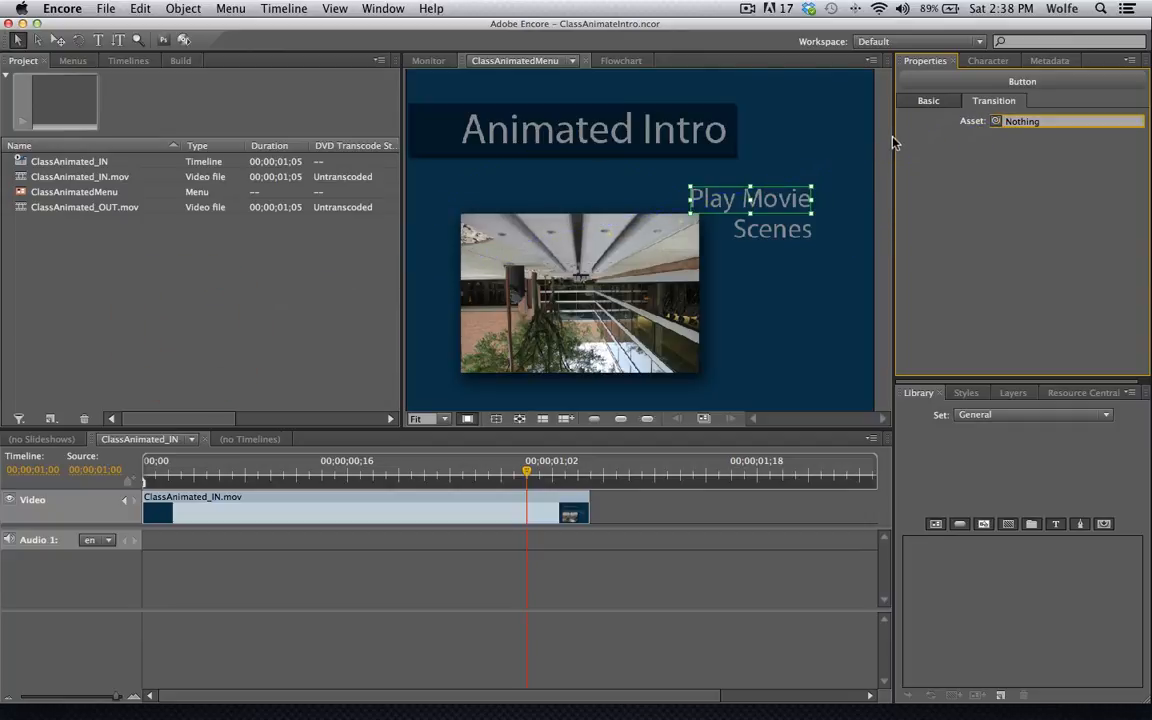
pyautogui.moveTo(996, 121); pyautogui.dragTo(931, 579)
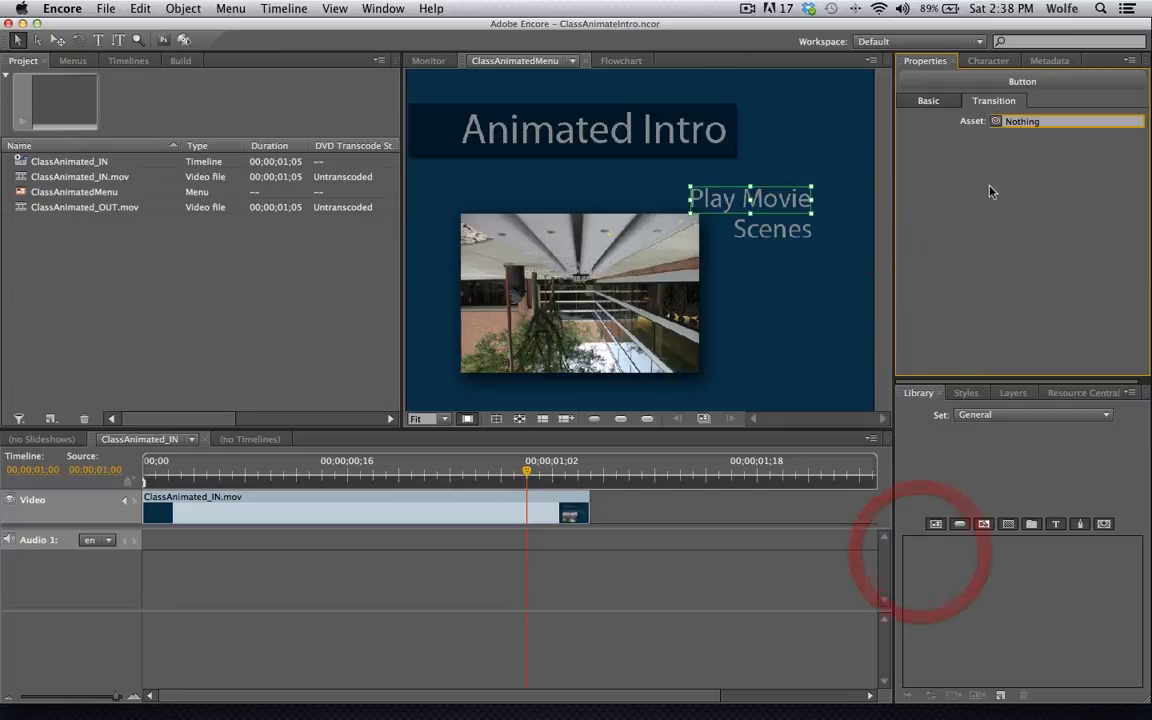
pyautogui.moveTo(996, 121); pyautogui.dragTo(45, 210)
pyautogui.click(748, 236)
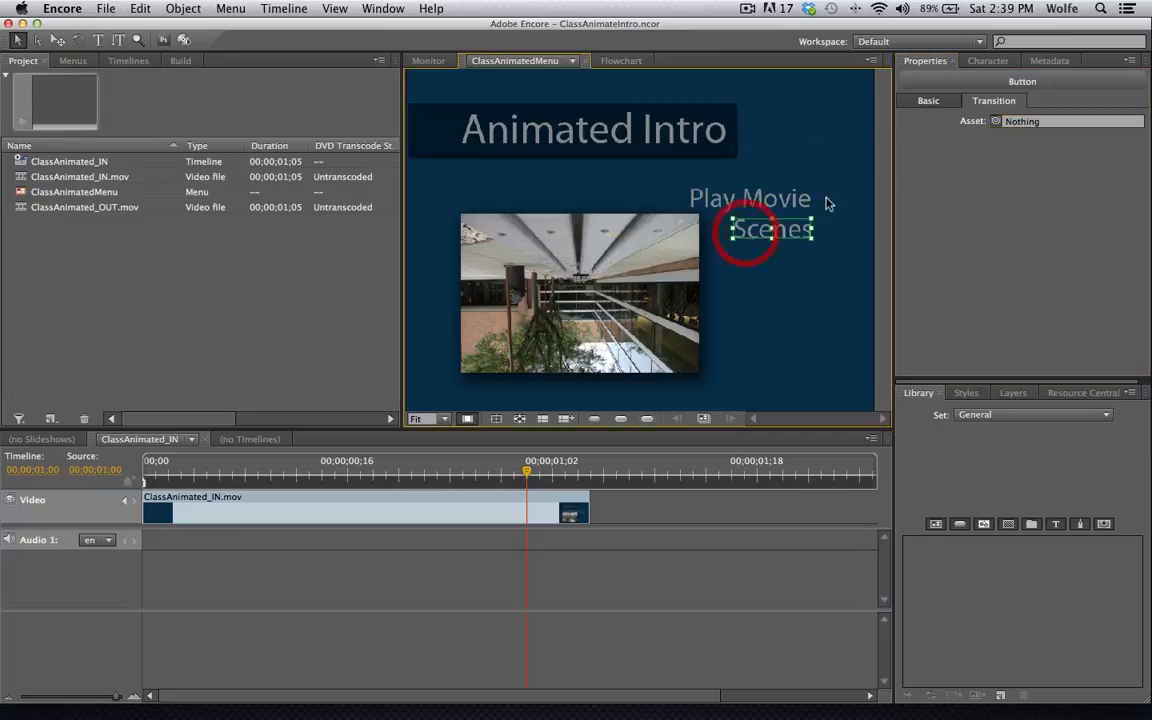
pyautogui.moveTo(996, 121); pyautogui.dragTo(58, 212)
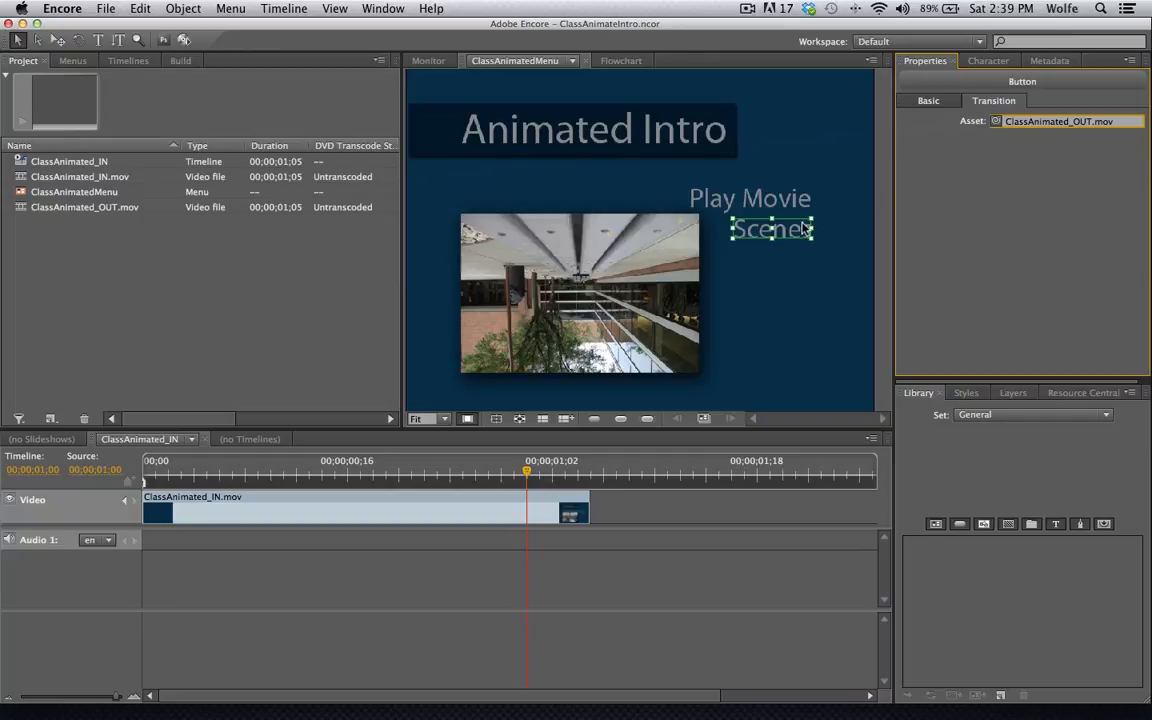
# - Look at the basic properties and link options of the Play Movie button
pyautogui.click(762, 200)
pyautogui.click(929, 101)
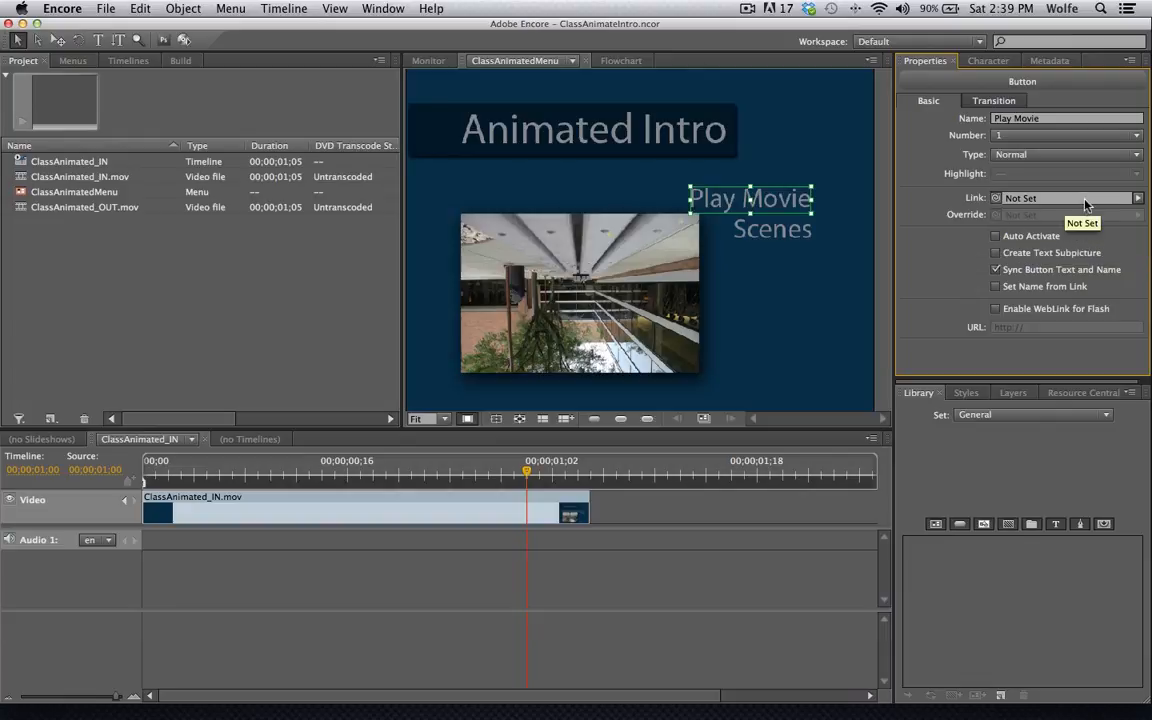
pyautogui.click(1137, 199)
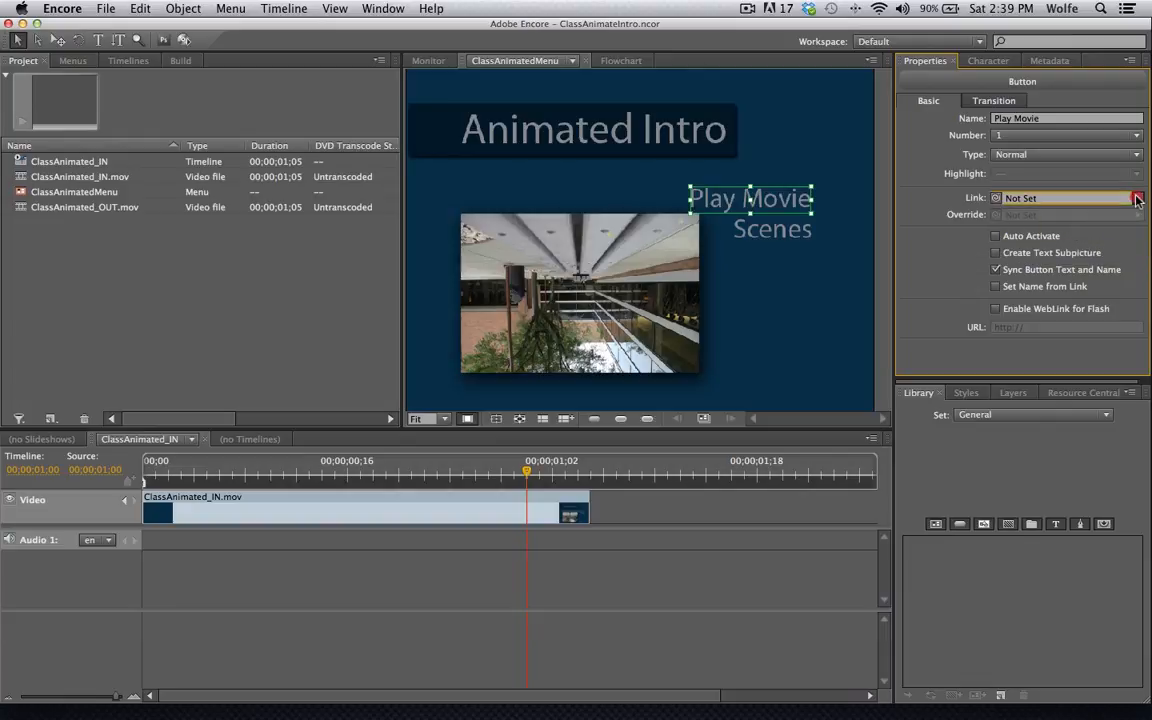
pyautogui.click(1137, 199)
pyautogui.click(747, 8)
pyautogui.click(776, 74)
# - Import My_Simple_Intro 2.mov from the Motion DVD Menu folder on the Desktop as an asset
pyautogui.click(104, 8)
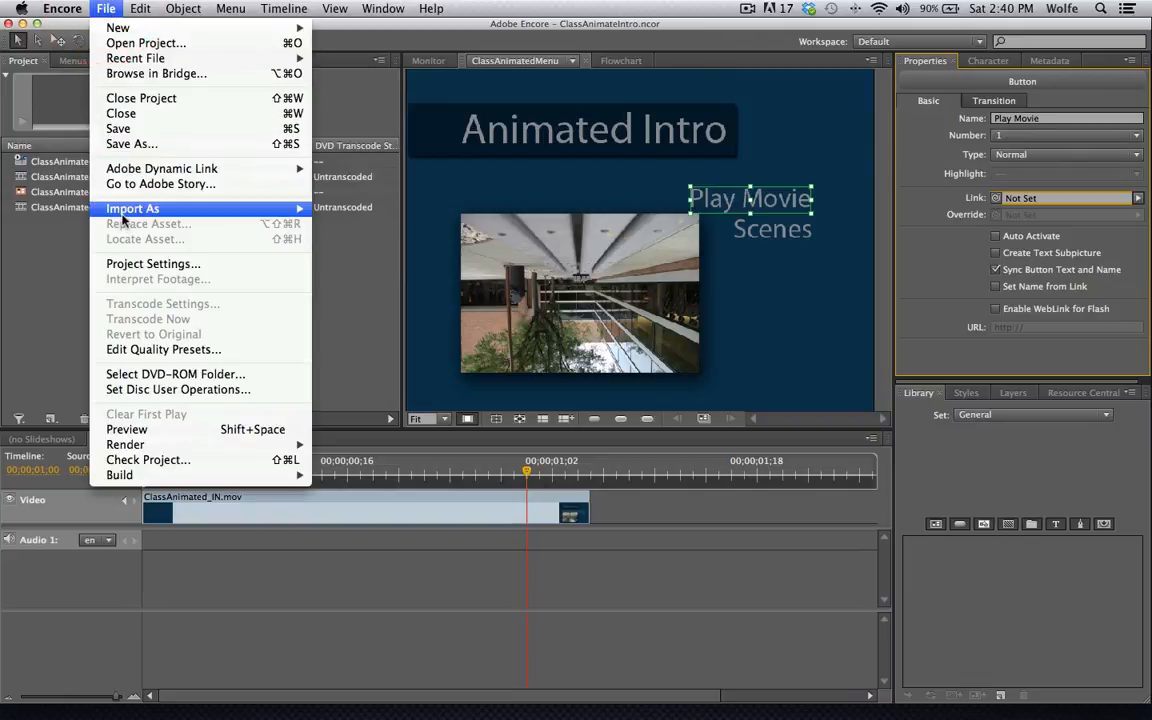
pyautogui.moveTo(128, 207)
pyautogui.click(393, 208)
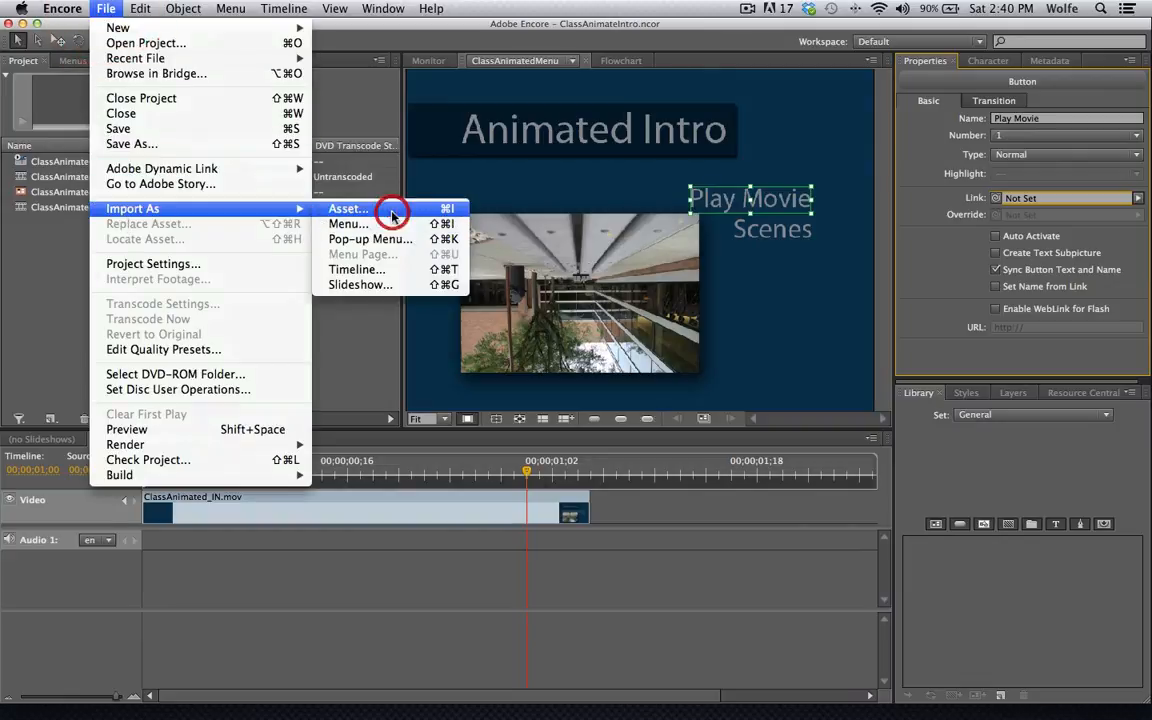
pyautogui.click(748, 8)
pyautogui.click(767, 59)
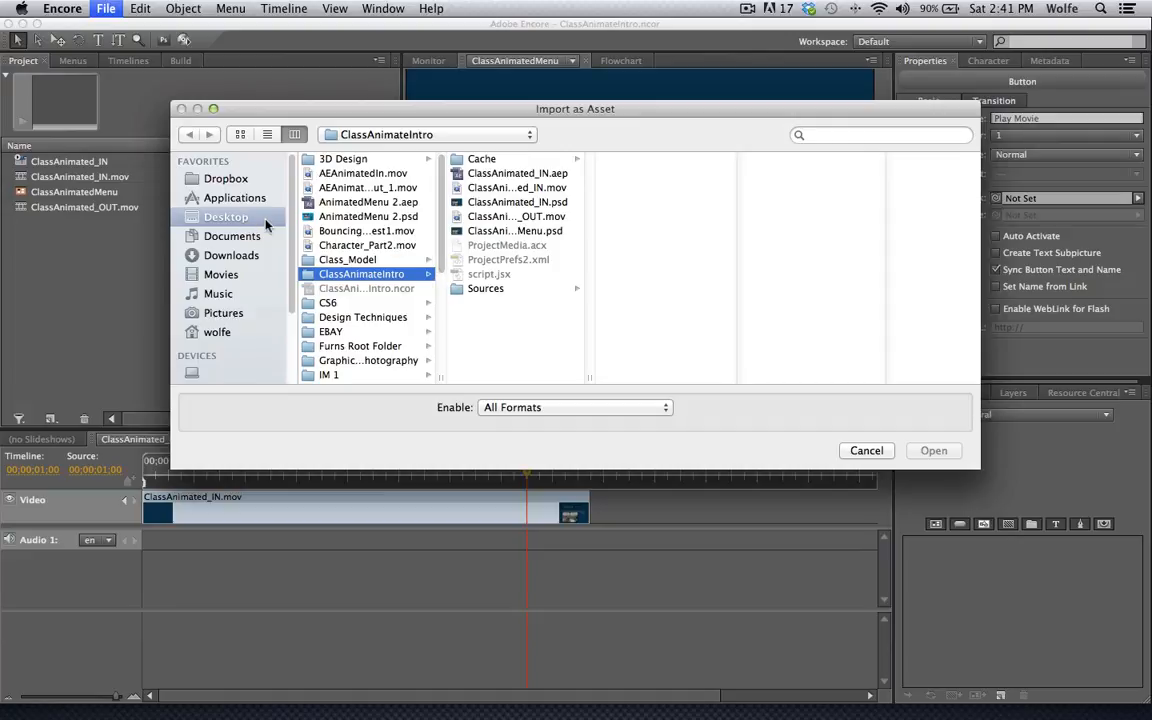
pyautogui.scroll(-3, 335, 288)
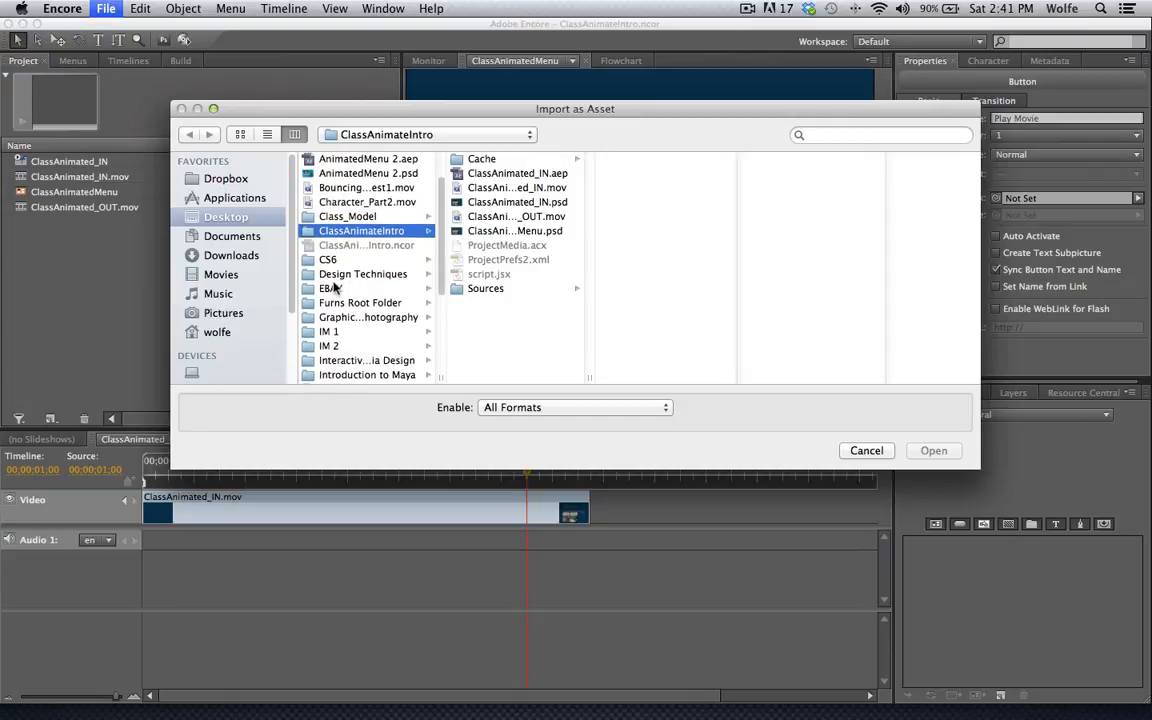
pyautogui.scroll(-4, 335, 288)
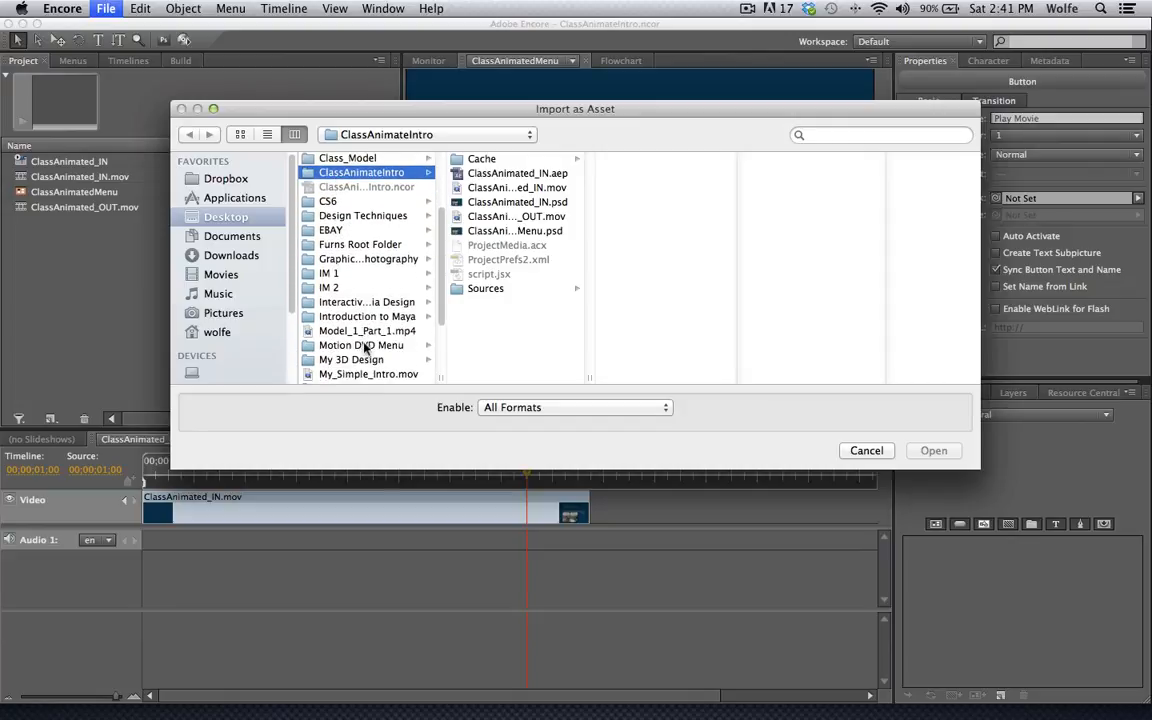
pyautogui.click(365, 345)
pyautogui.click(497, 204)
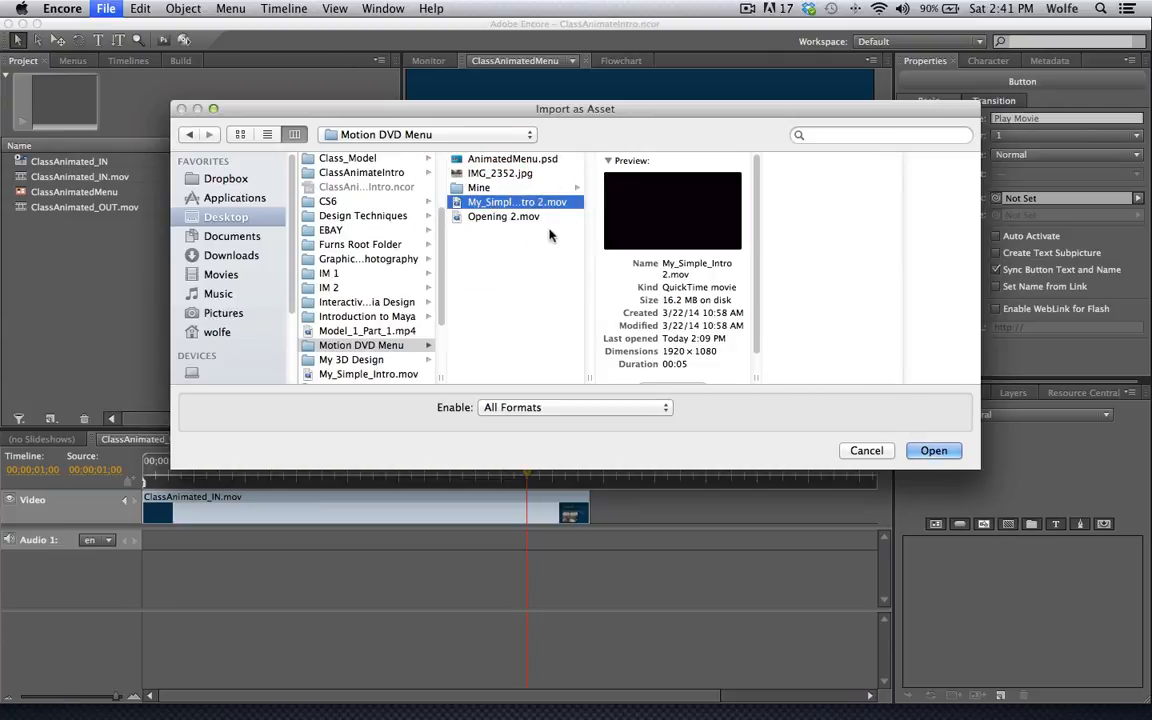
pyautogui.click(530, 217)
pyautogui.click(515, 189)
pyautogui.click(527, 204)
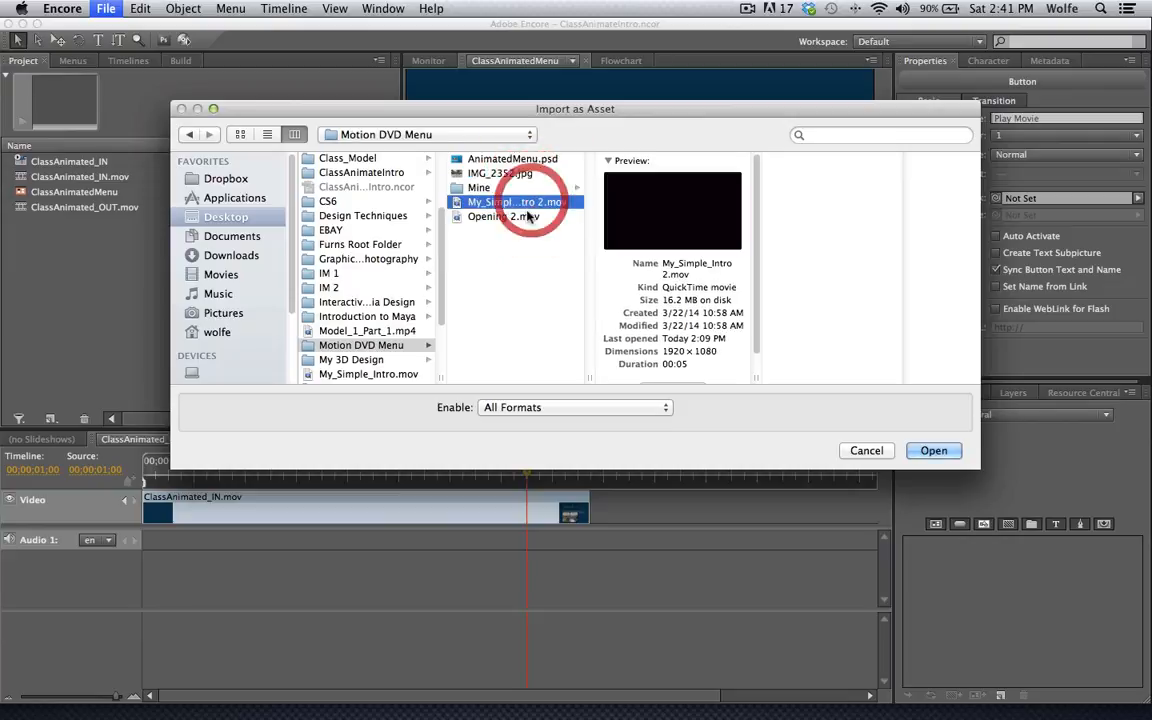
pyautogui.click(527, 216)
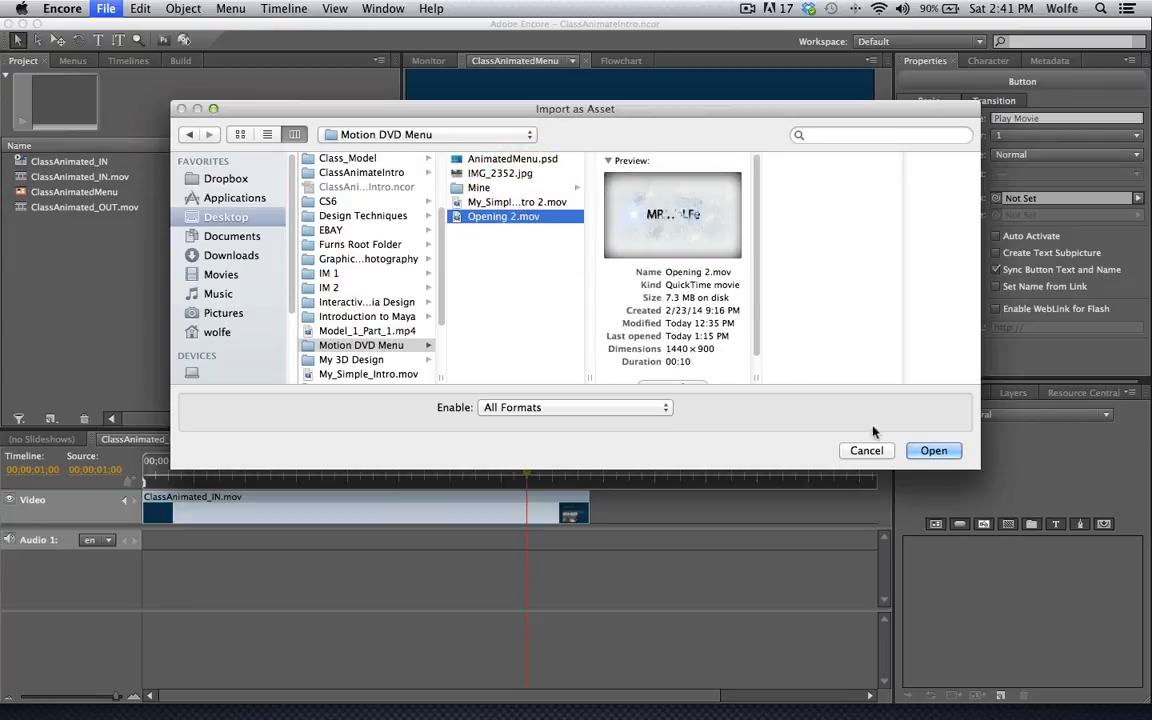
pyautogui.click(490, 201)
pyautogui.click(930, 449)
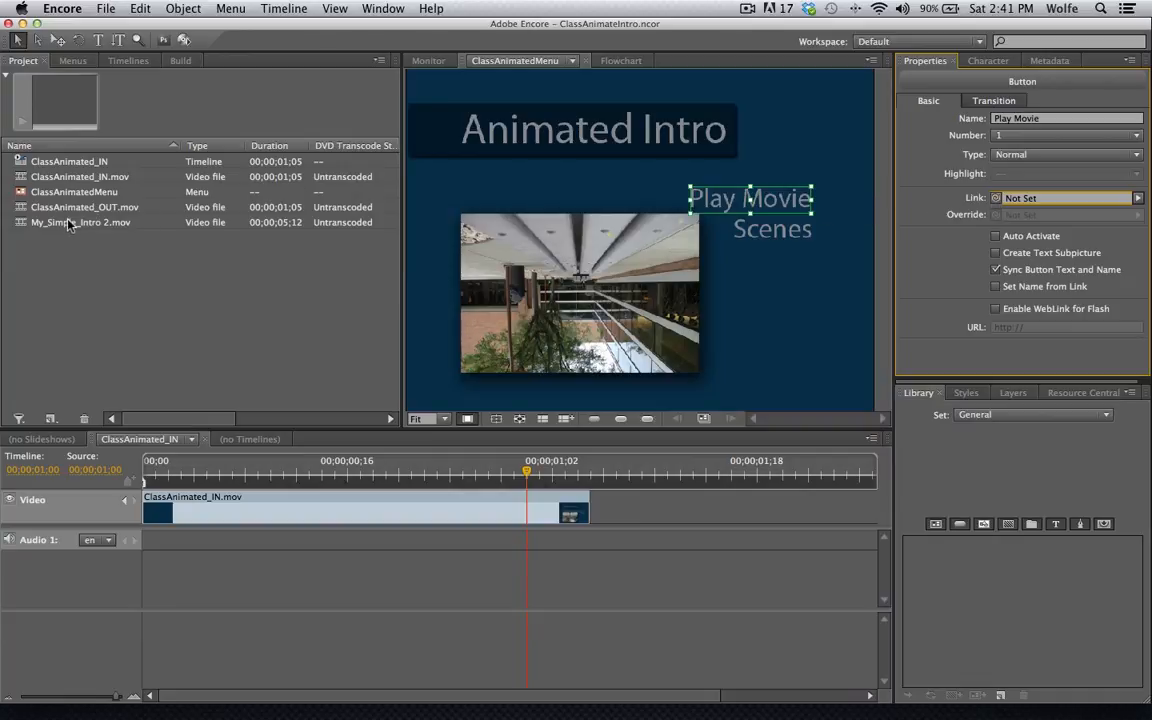
# - Create a new timeline from the My_Simple_Intro 2.mov asset
pyautogui.click(43, 163)
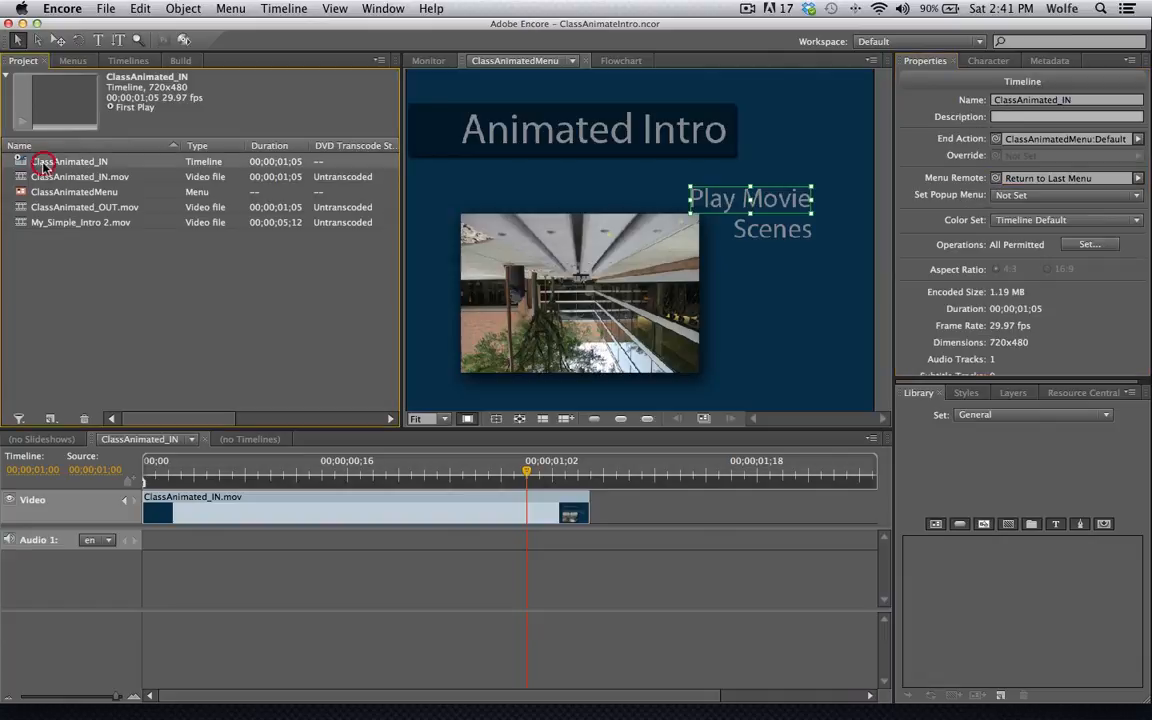
pyautogui.click(60, 225)
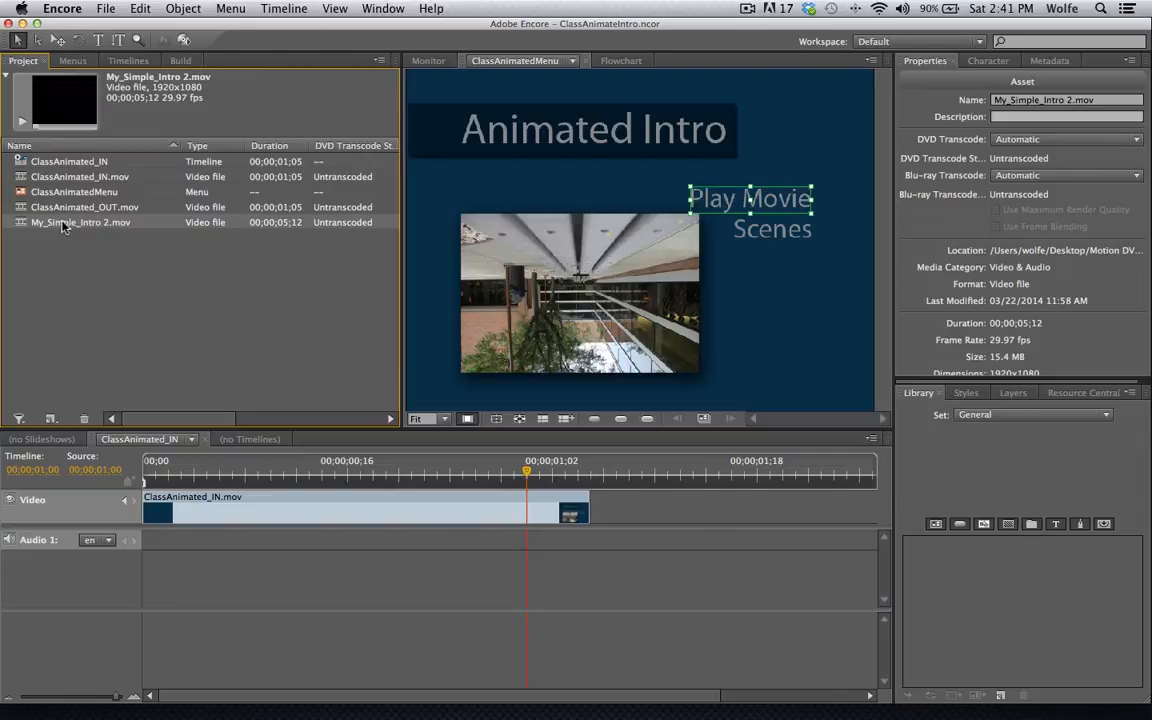
pyautogui.click(49, 420)
pyautogui.click(78, 494)
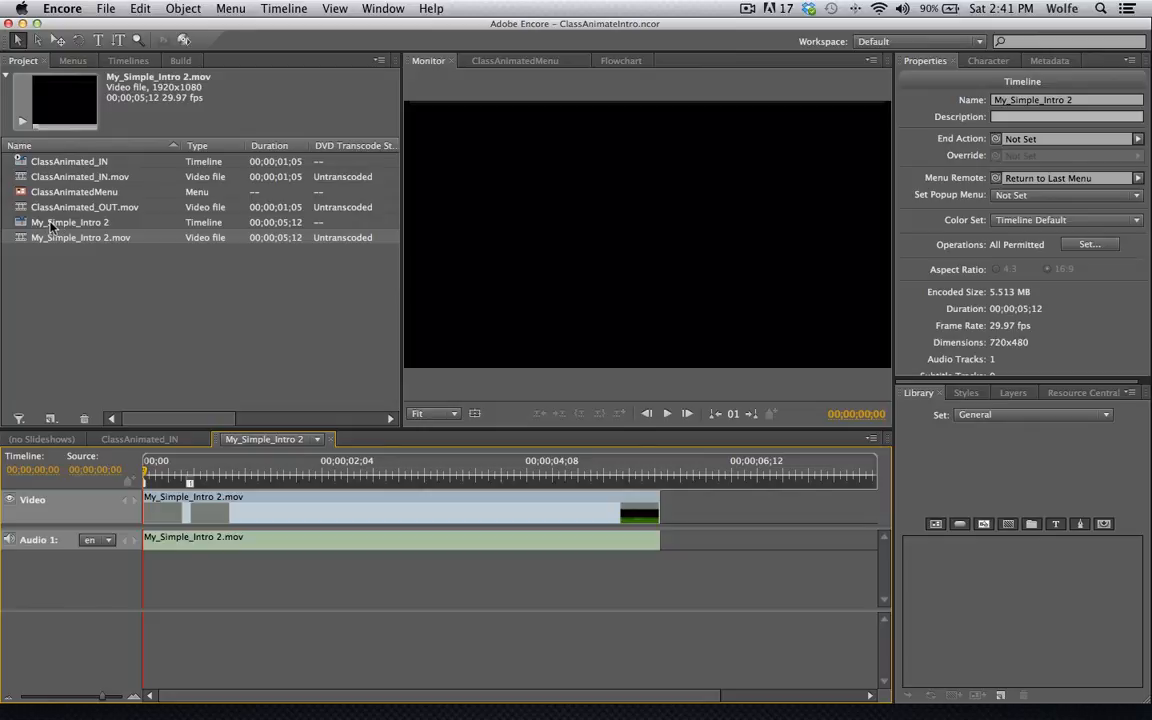
# - Link the Play Movie button in ClassAnimatedMenu to the My_Simple_Intro 2 timeline
pyautogui.click(50, 224)
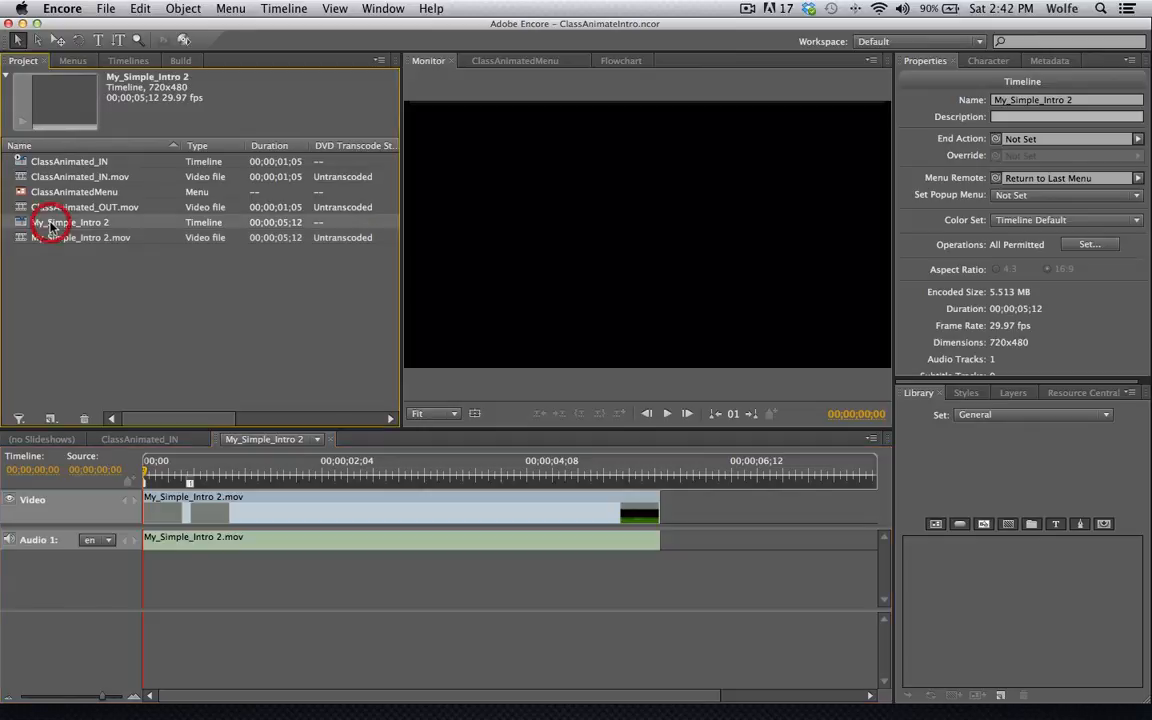
pyautogui.click(515, 60)
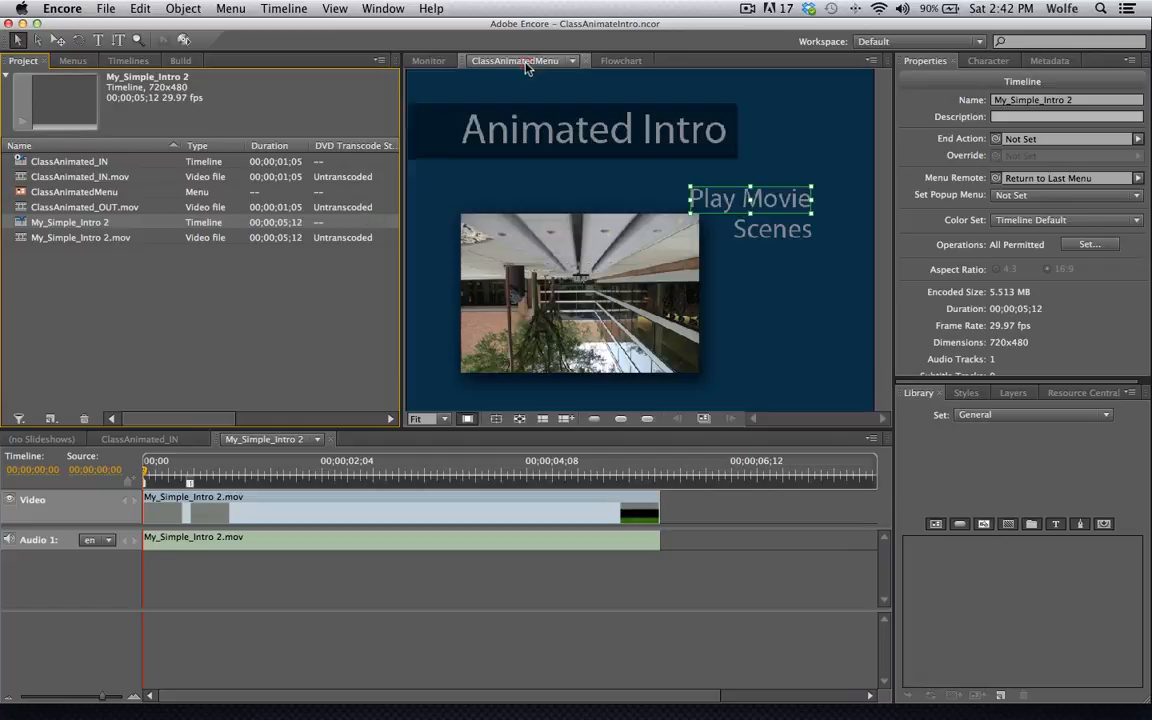
pyautogui.click(775, 203)
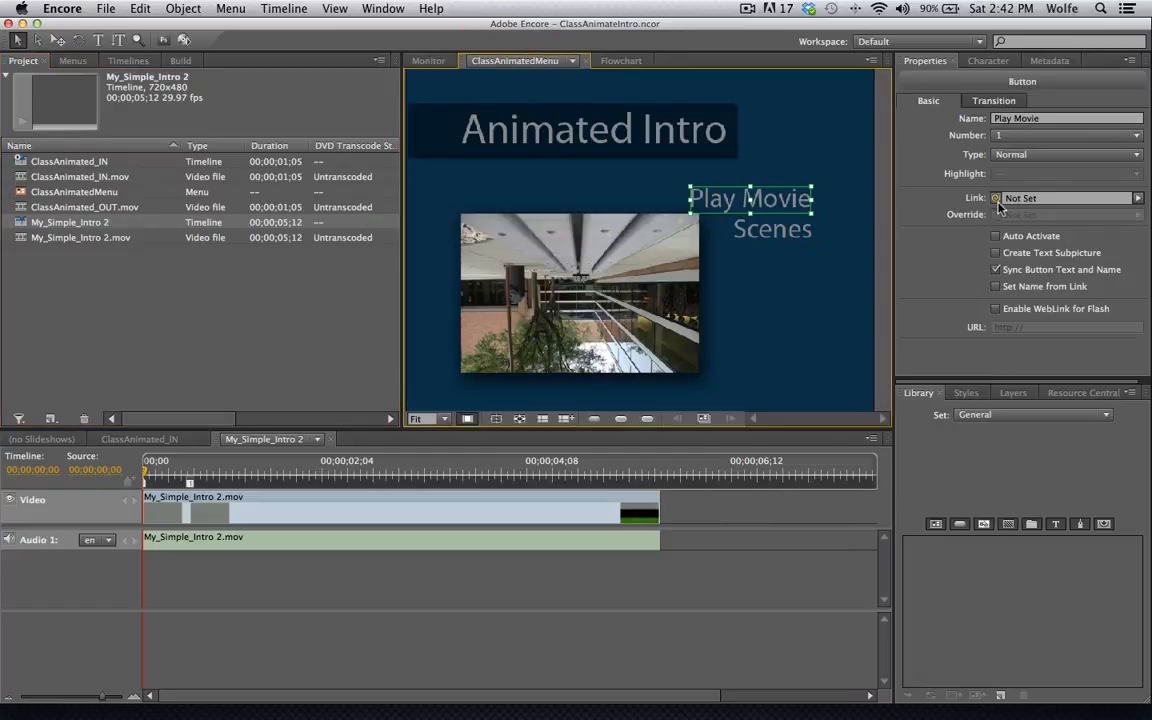
pyautogui.moveTo(998, 204); pyautogui.dragTo(245, 370)
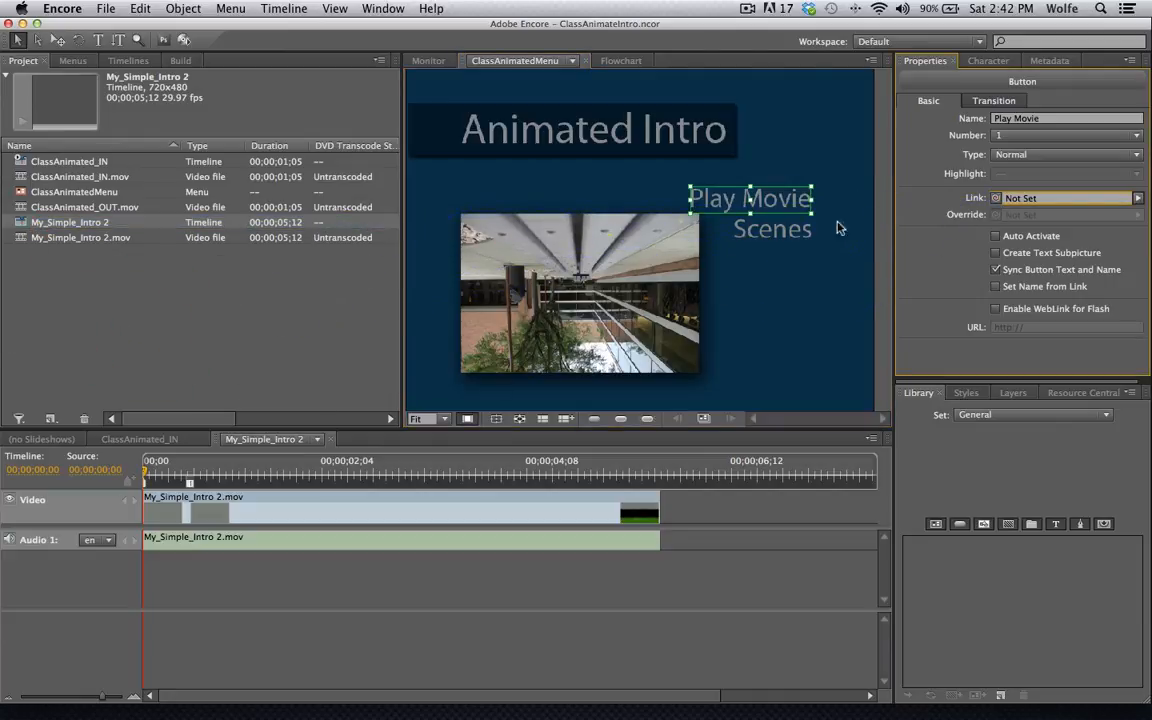
pyautogui.moveTo(997, 199); pyautogui.dragTo(38, 224)
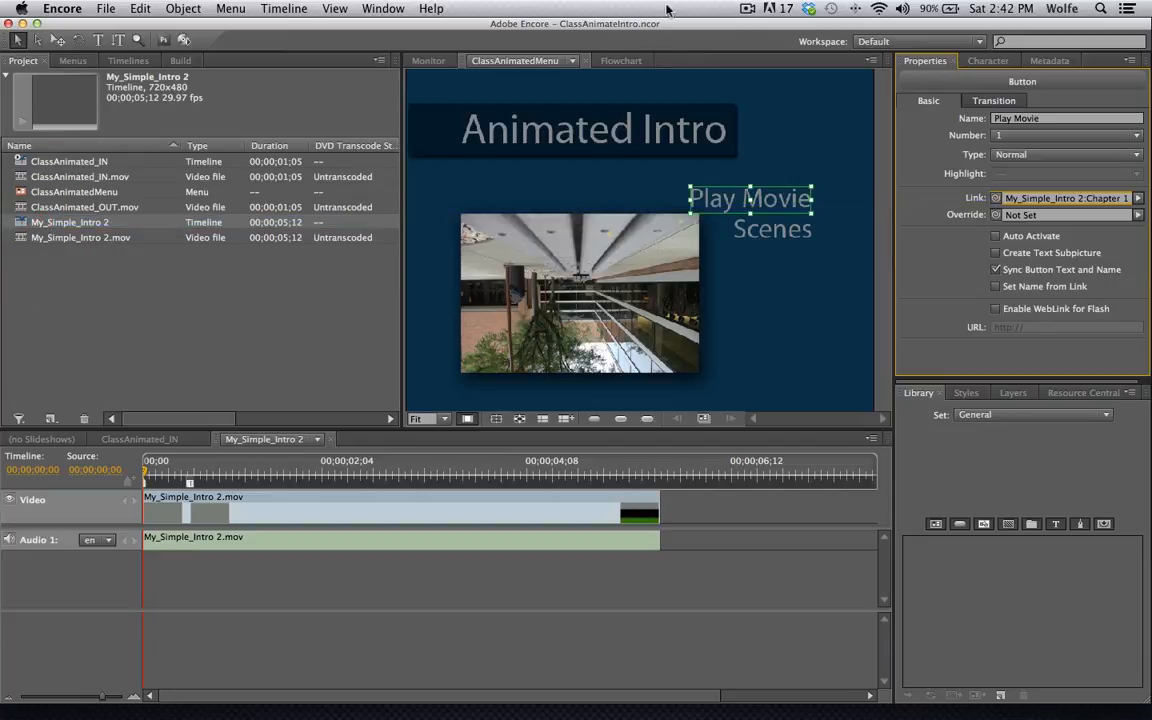
pyautogui.click(747, 9)
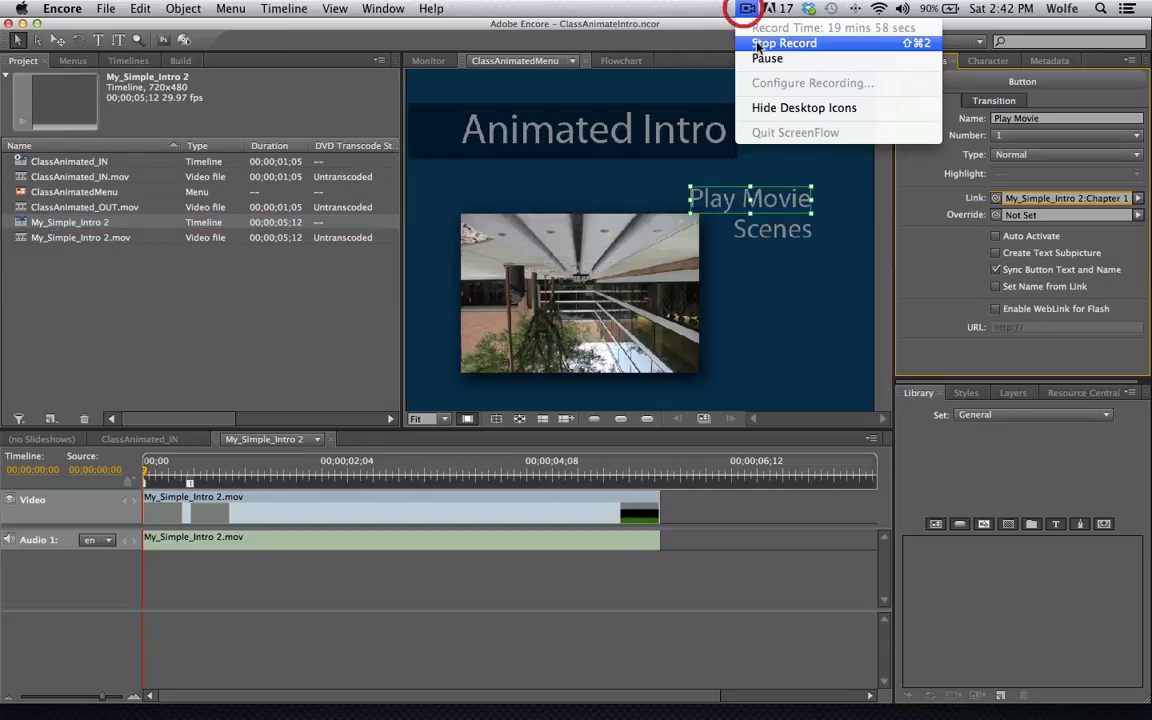
pyautogui.click(765, 44)
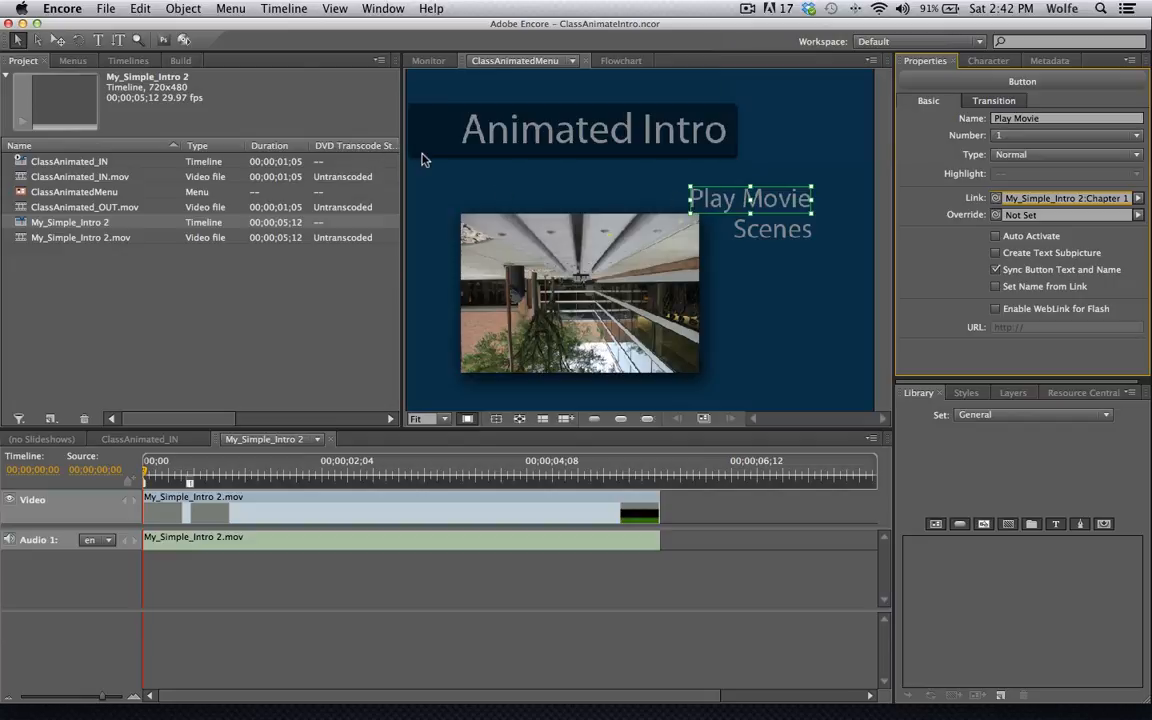
# - Preview the project twice, playing the movie through the Play Movie button each time, and exit the preview
pyautogui.click(185, 41)
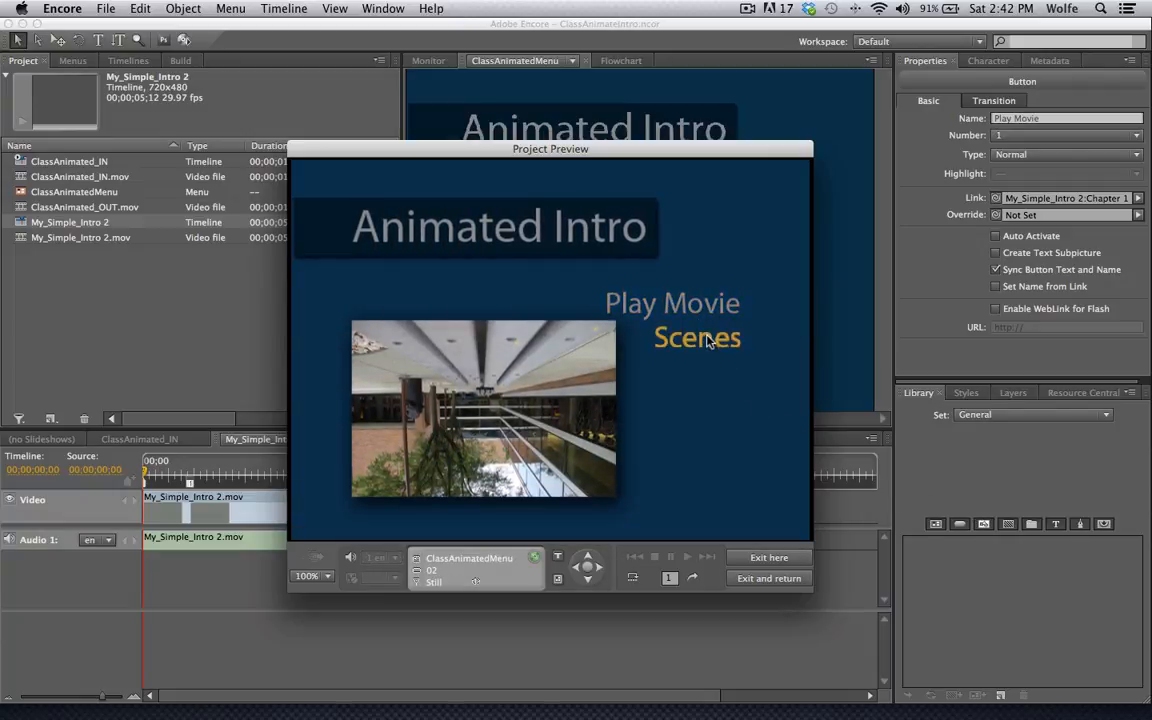
pyautogui.click(681, 316)
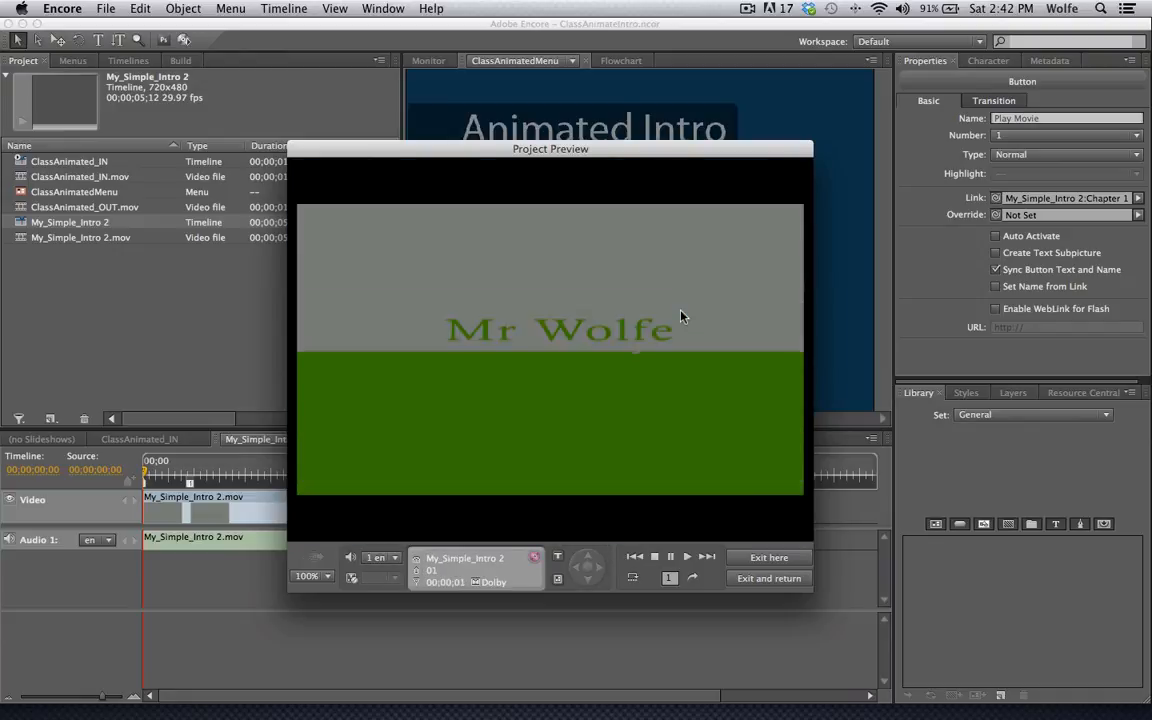
pyautogui.press('XF86AudioRaiseVolume')
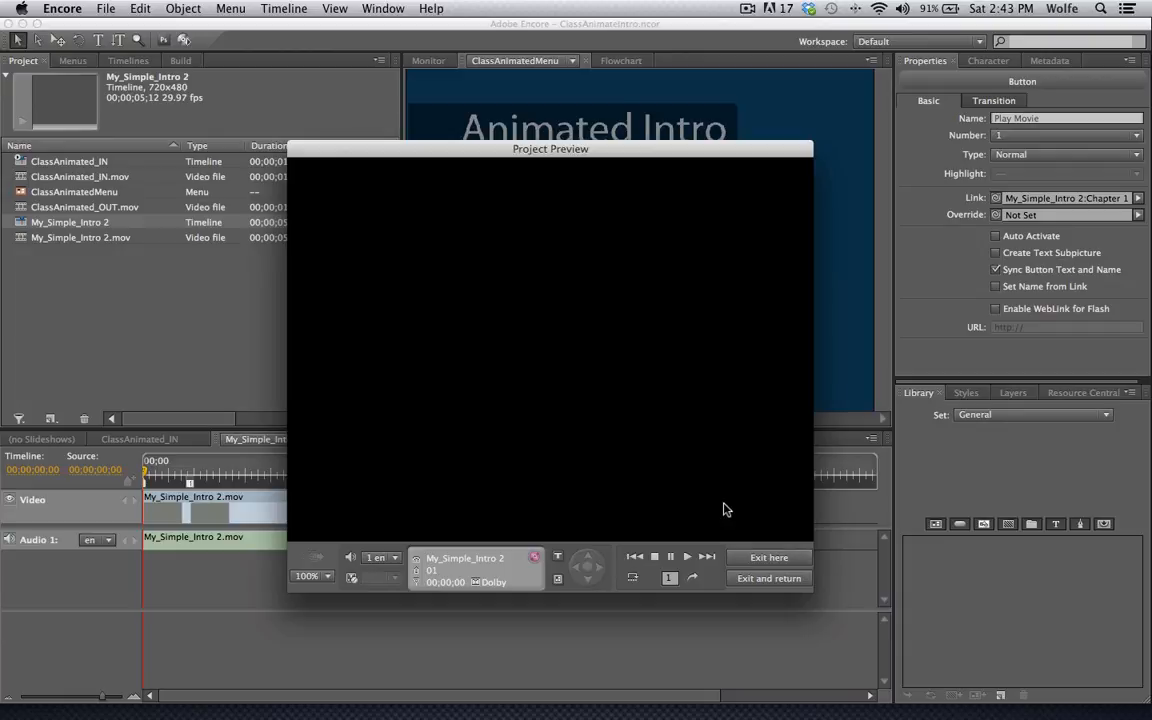
pyautogui.click(760, 557)
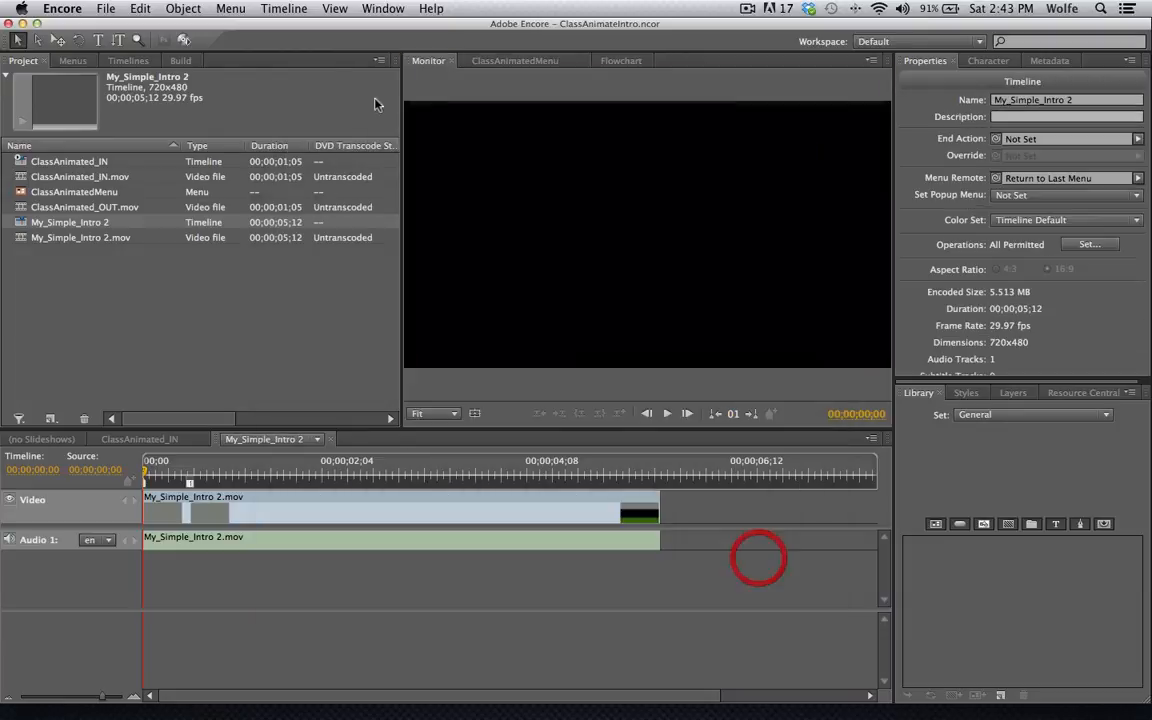
pyautogui.click(183, 39)
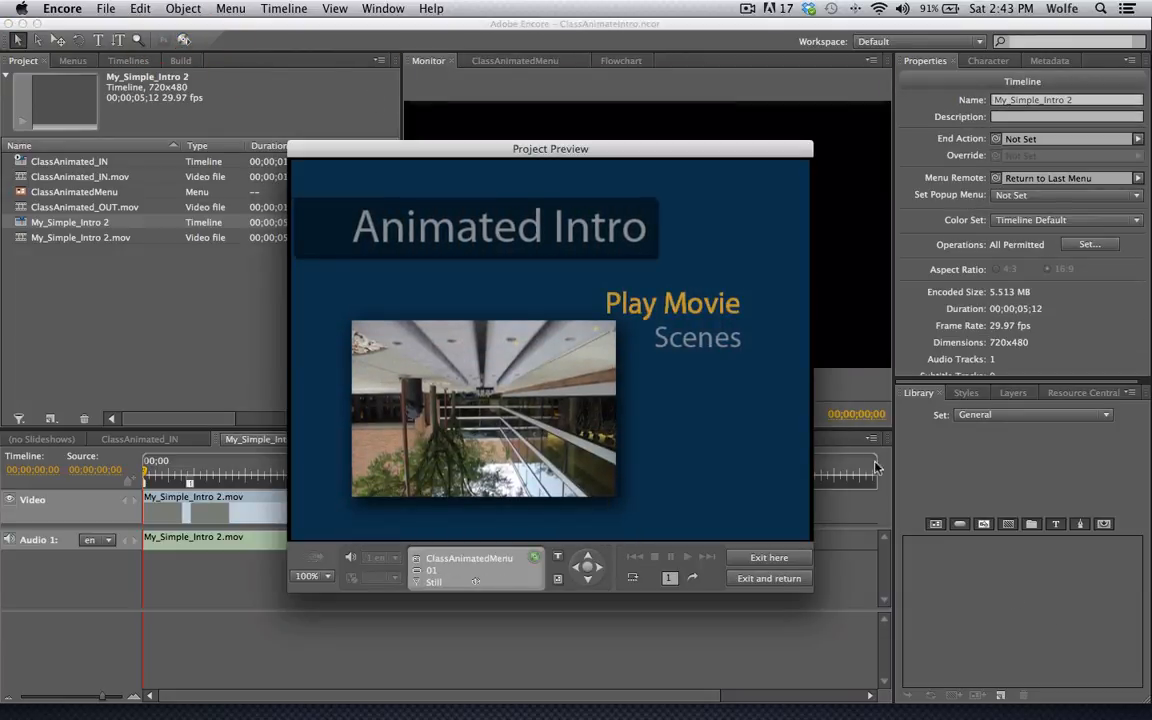
pyautogui.click(683, 312)
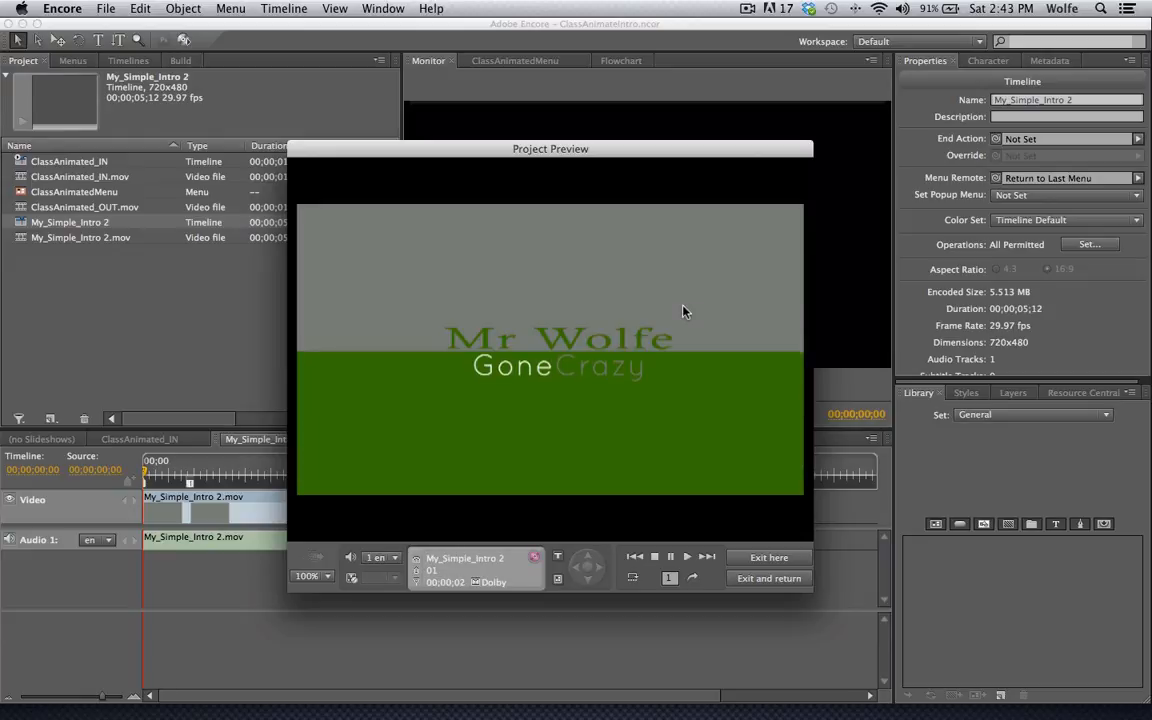
pyautogui.click(776, 558)
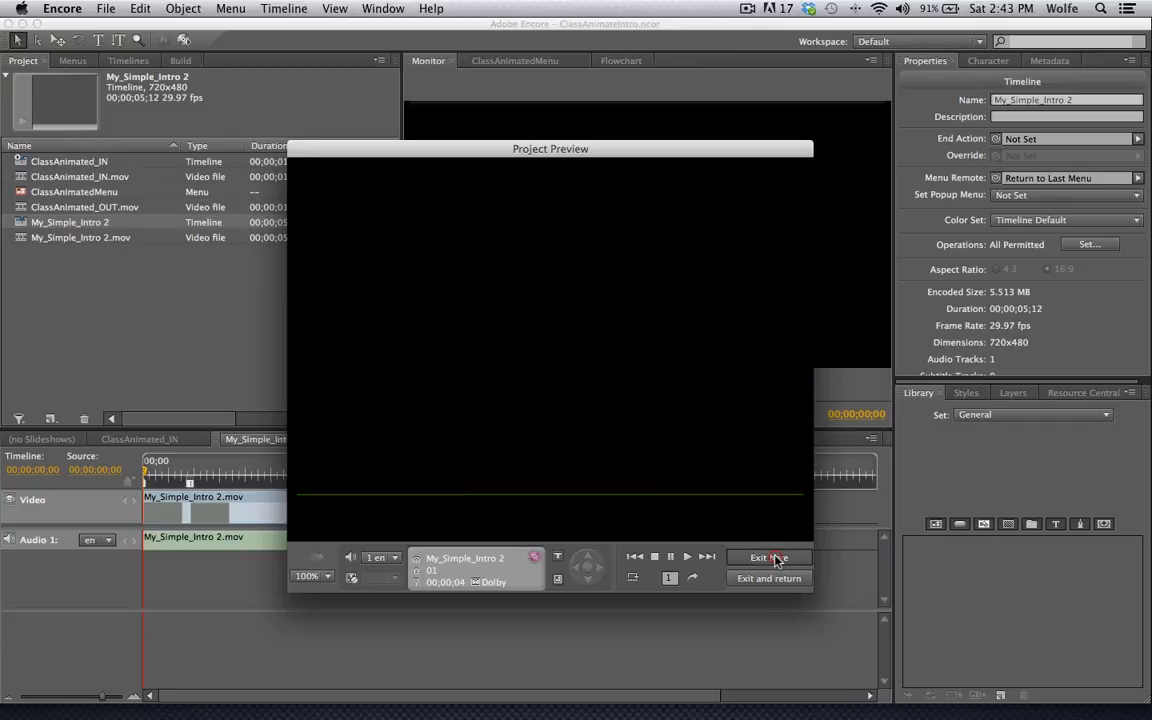